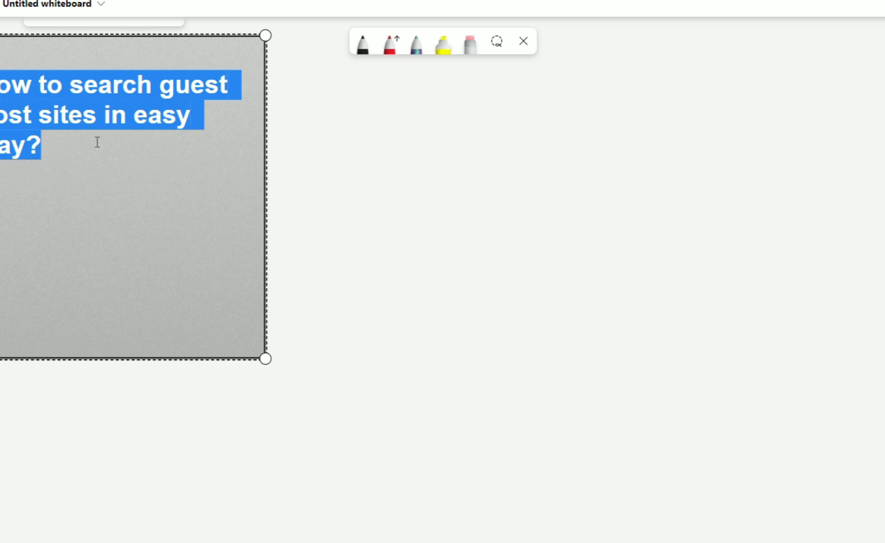
Finish editing the title note and insert a text box in the empty space beside it
left_click(93, 176)
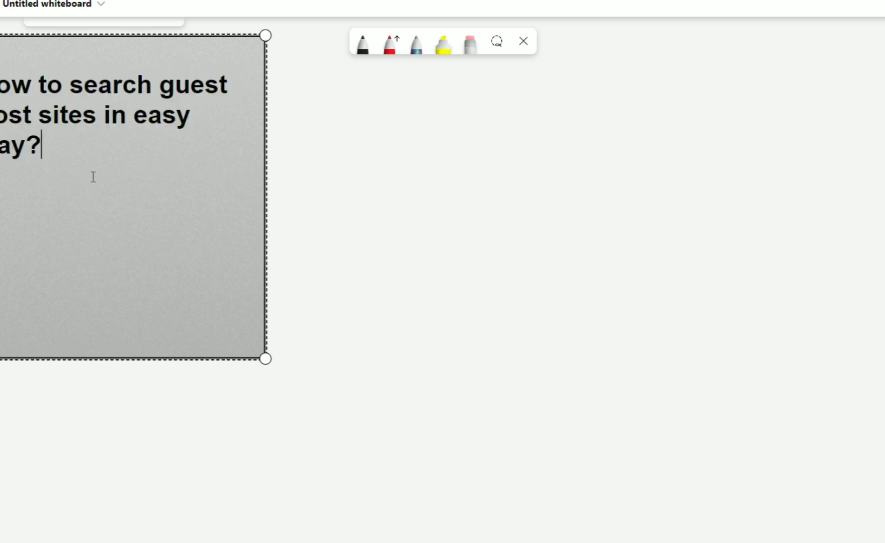
left_click(363, 207)
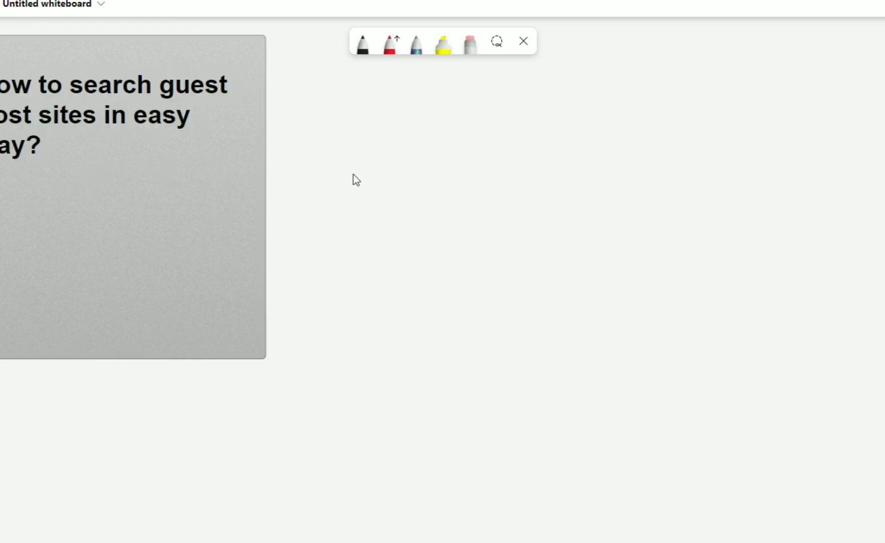
double_click(338, 143)
left_click(362, 204)
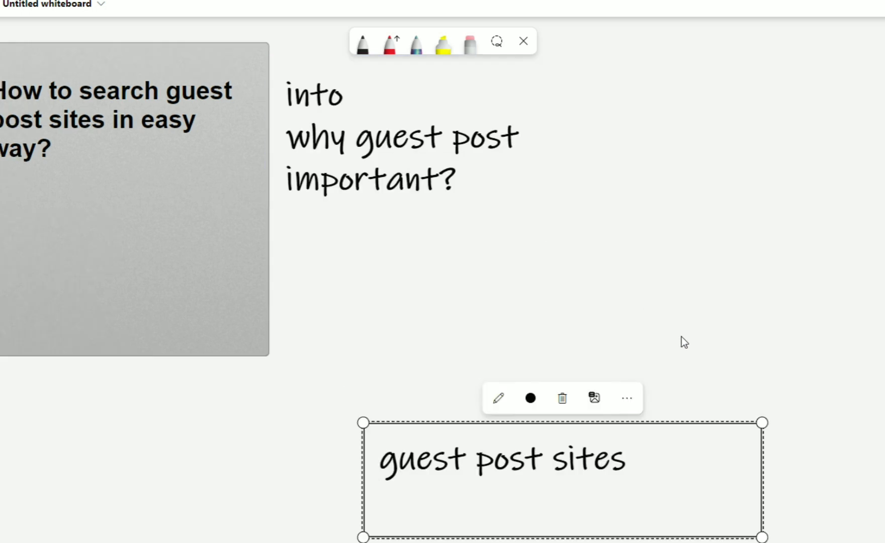
Move the "guest post sites" text box directly beneath the "why guest post important?" text
left_click(747, 322)
left_click(568, 471)
left_click_drag(568, 471, 476, 273)
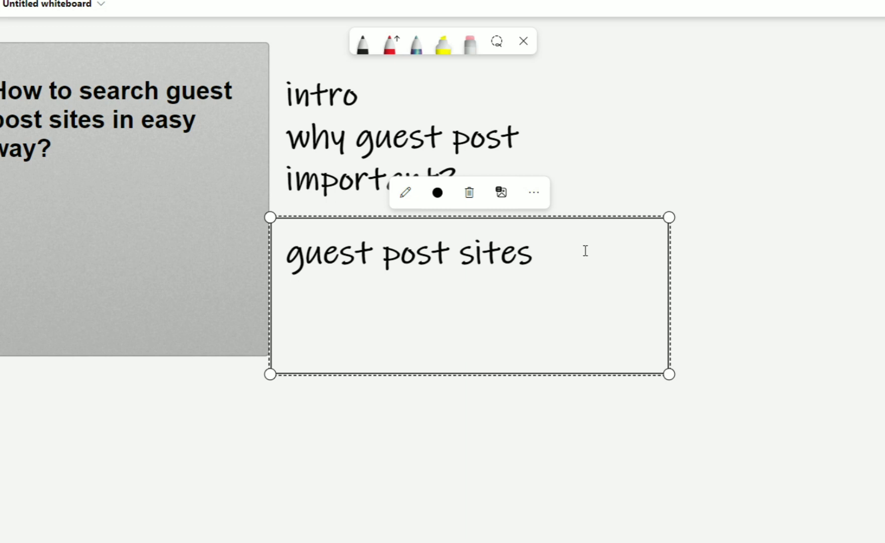
Add the line "Niche=catagory" below "guest post sites" in the same text box
type("Ni")
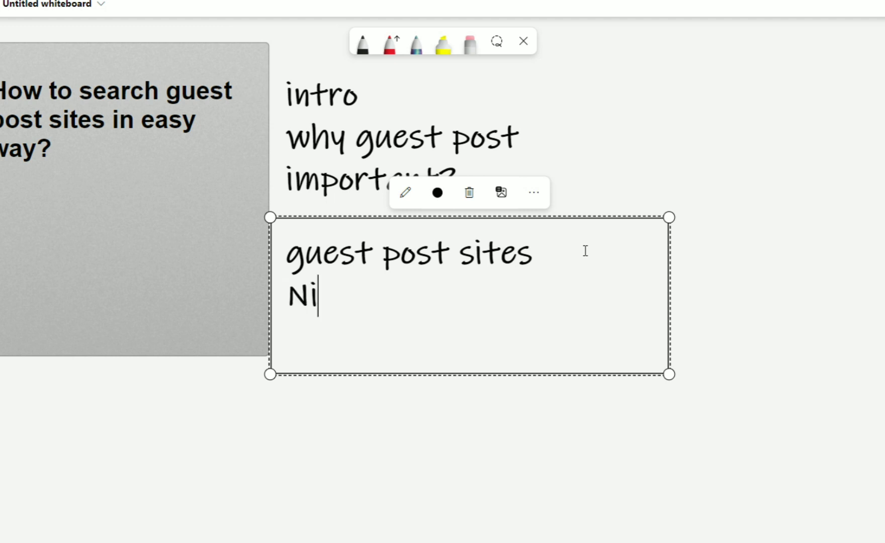
type("ch")
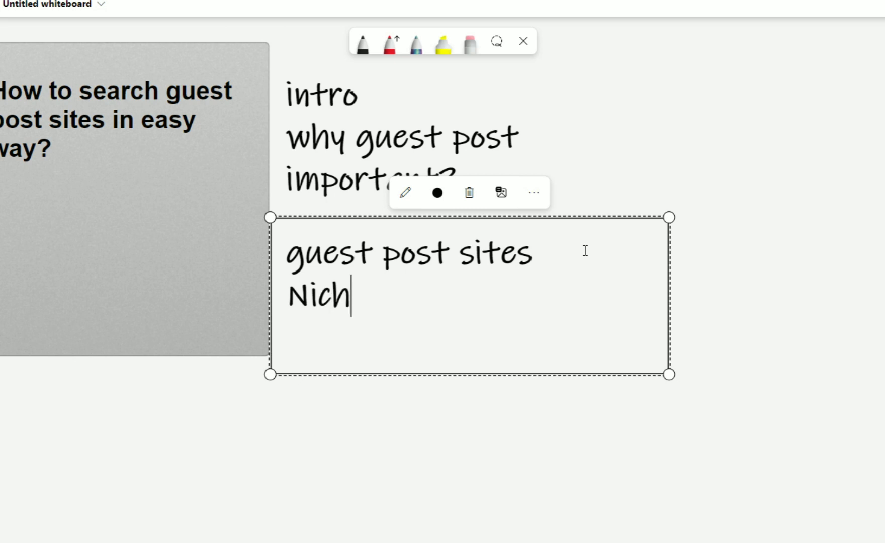
type("e=cat")
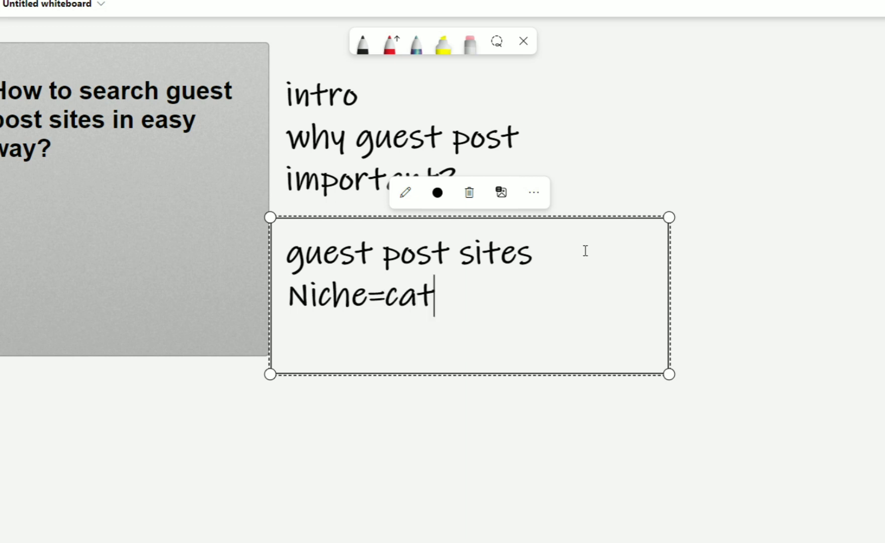
type("agory")
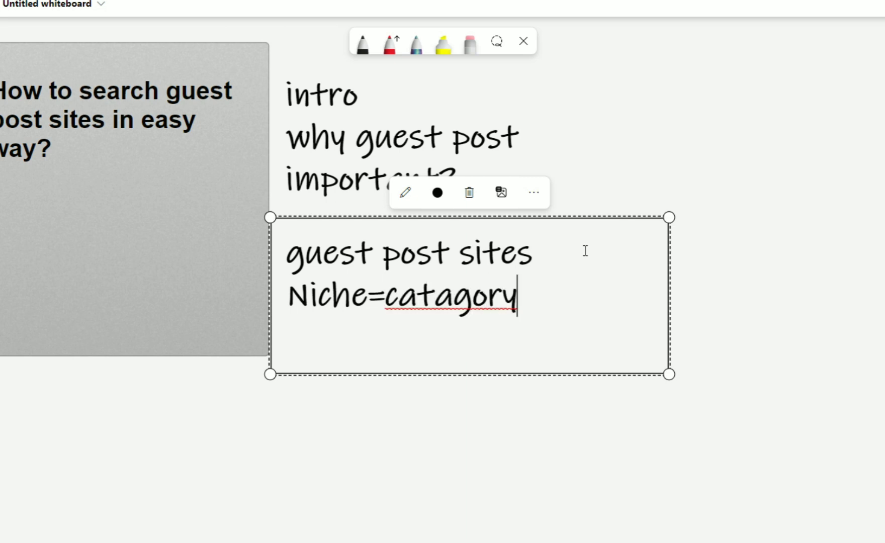
Extend the niche line with the examples ">travel>health>business>crypto"
type(">")
type("tr")
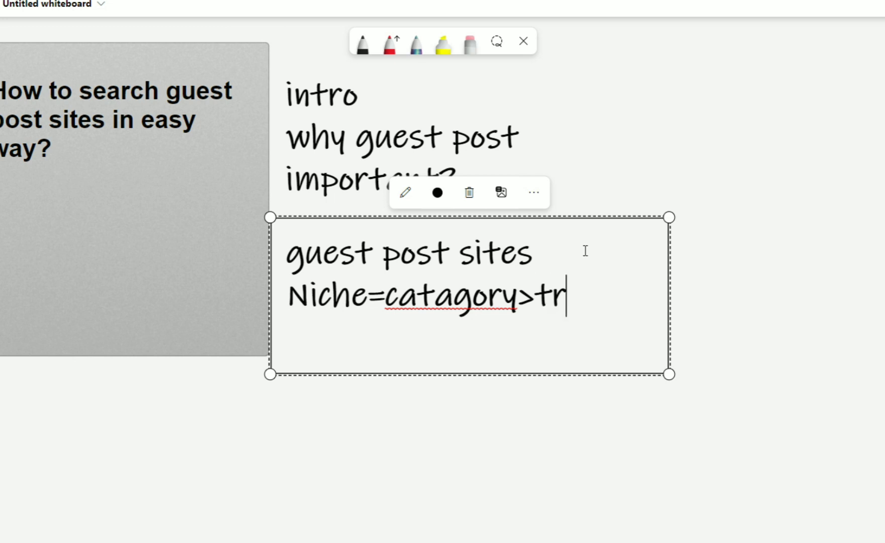
type("avel")
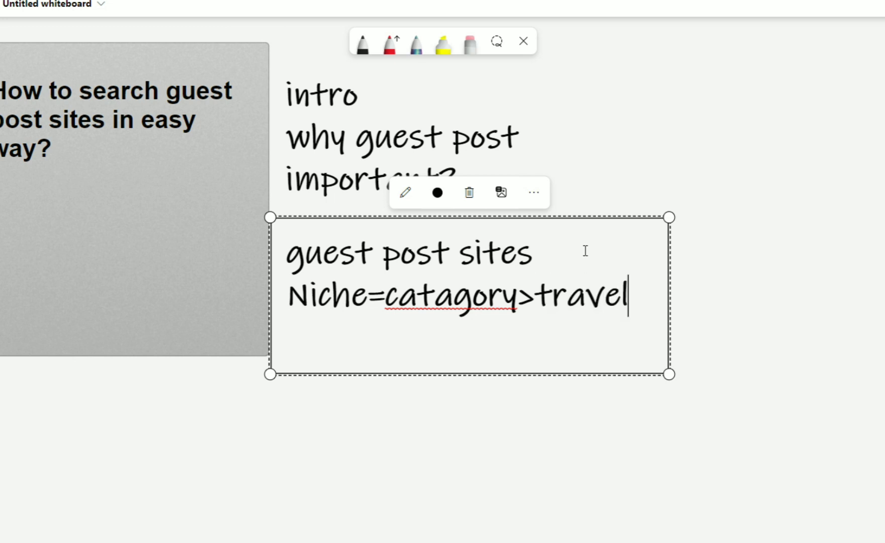
type(">")
key("Return")
type("hea")
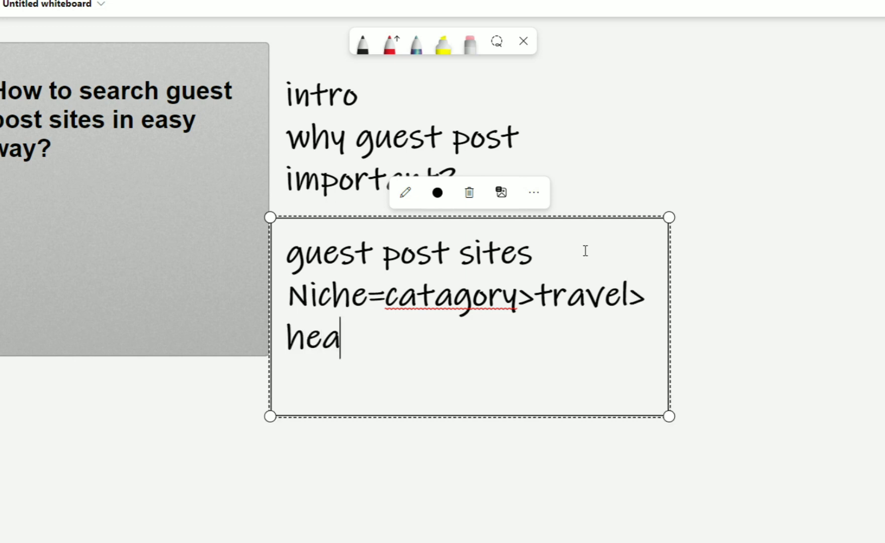
type("lth>b")
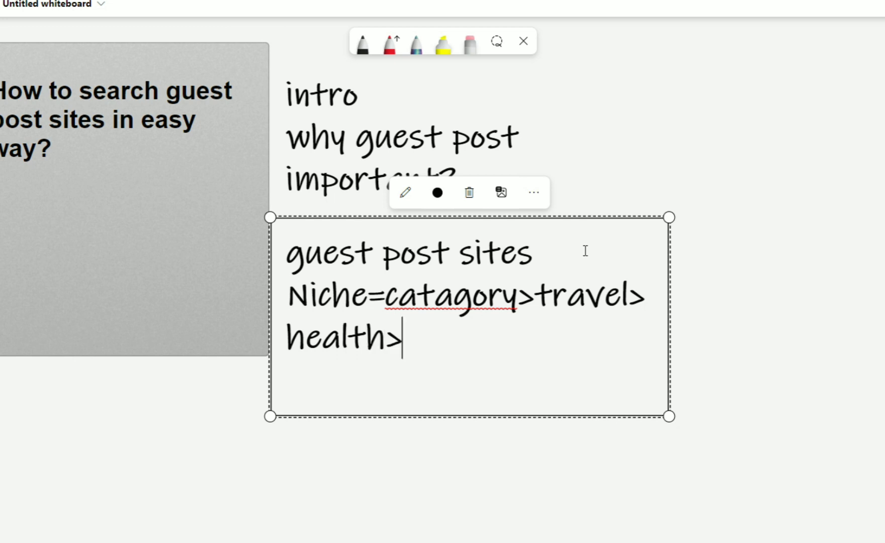
type("usin")
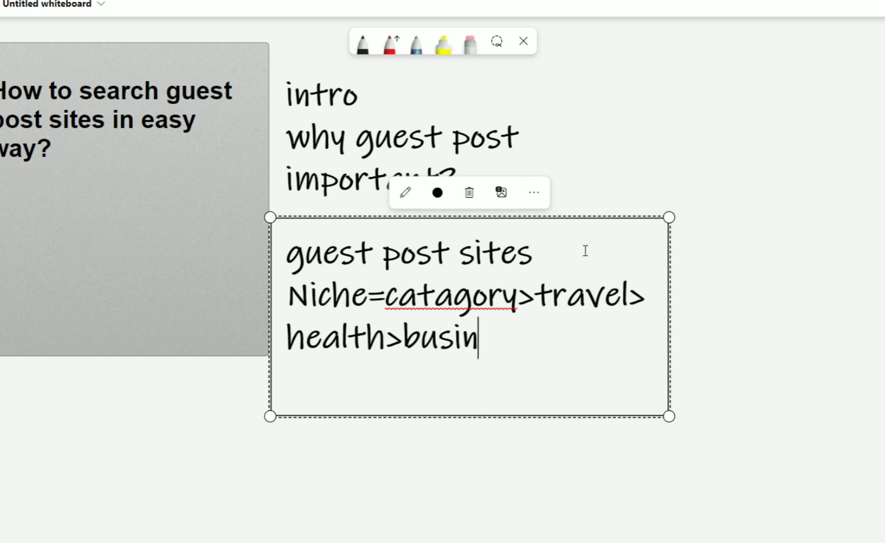
type("ess>")
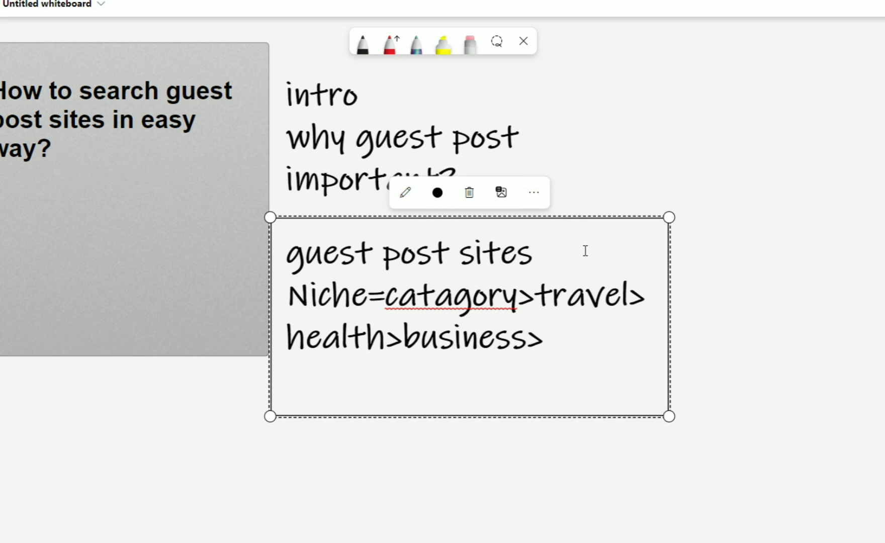
type("cry")
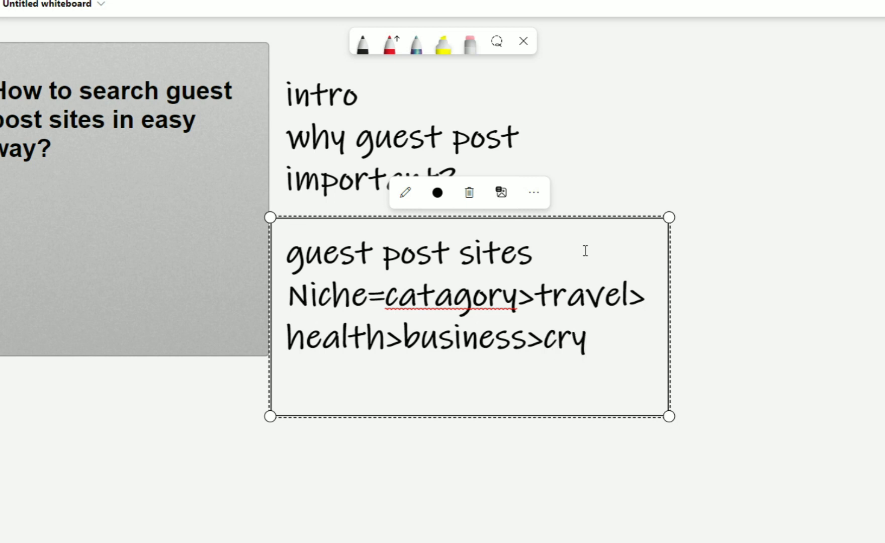
type("pto")
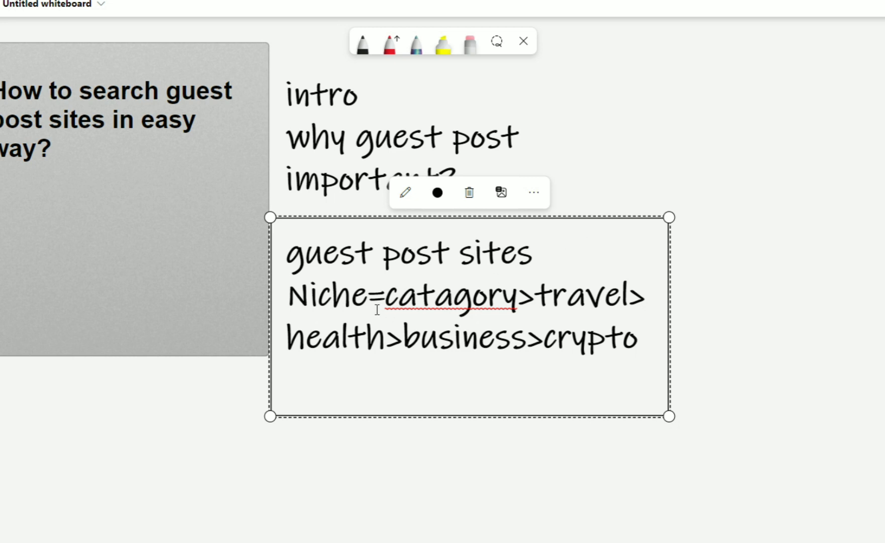
Highlight "Niche" and its equivalent "catagory" one after the other to point them out
left_click_drag(368, 296, 284, 296)
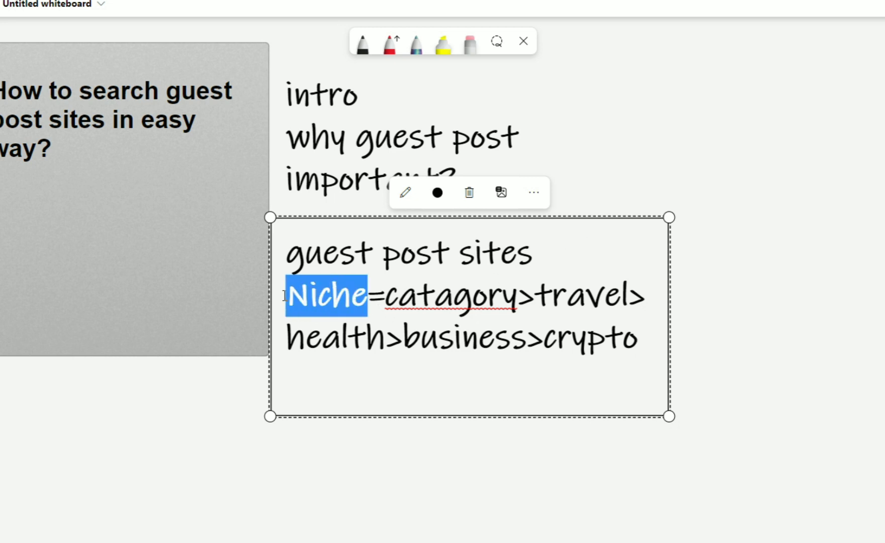
left_click(391, 296)
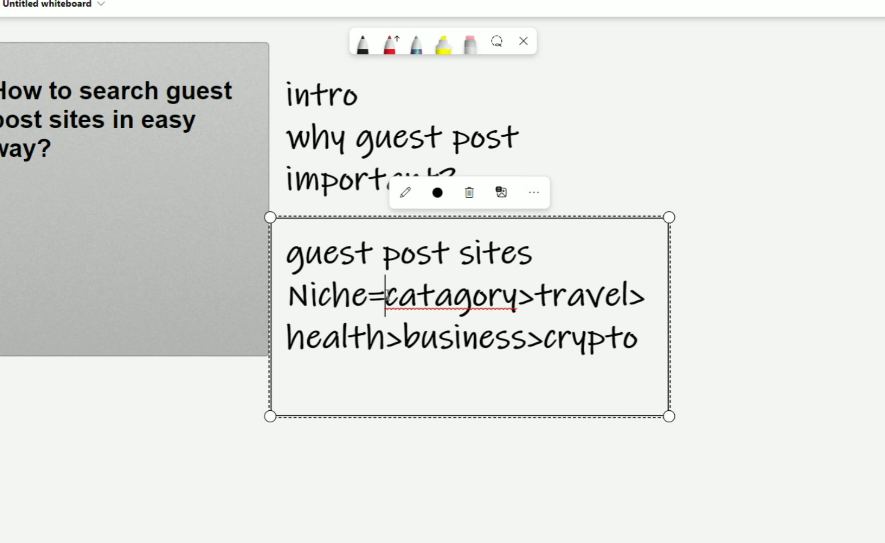
left_click_drag(394, 297, 521, 292)
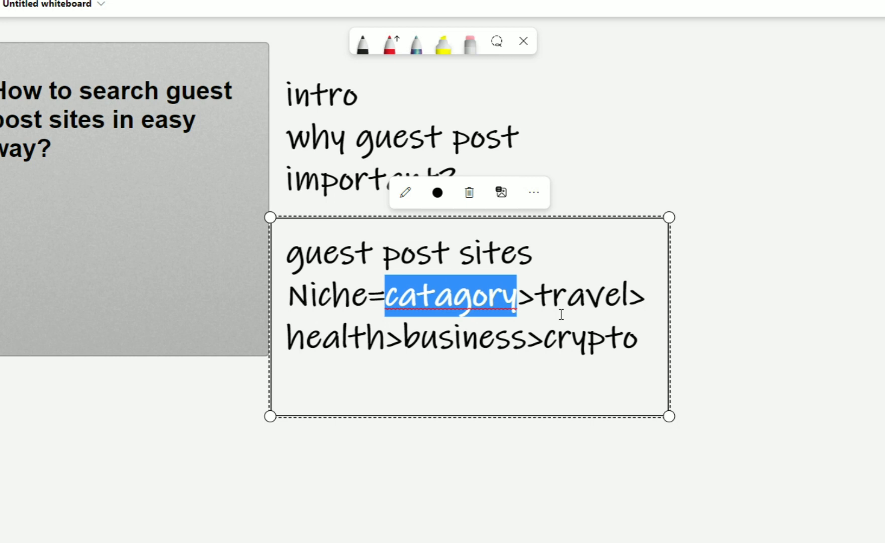
left_click(536, 297)
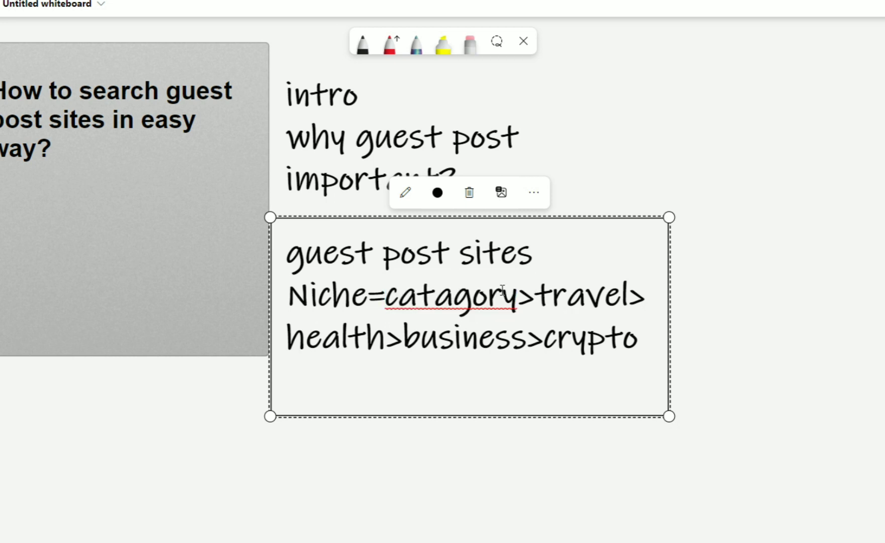
Move the guest post sites text up beside the top of the note and highlight its "Niche=catagory" line
left_click_drag(425, 266, 420, 138)
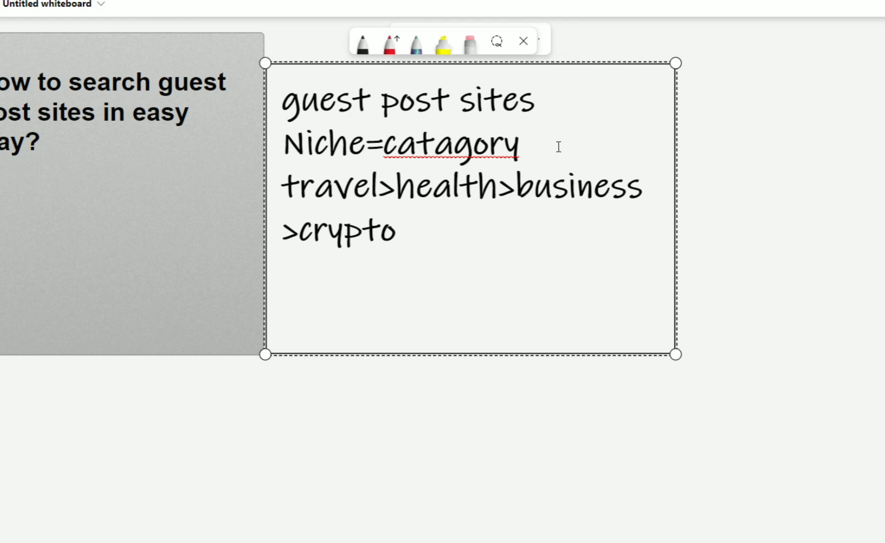
left_click_drag(557, 144, 288, 142)
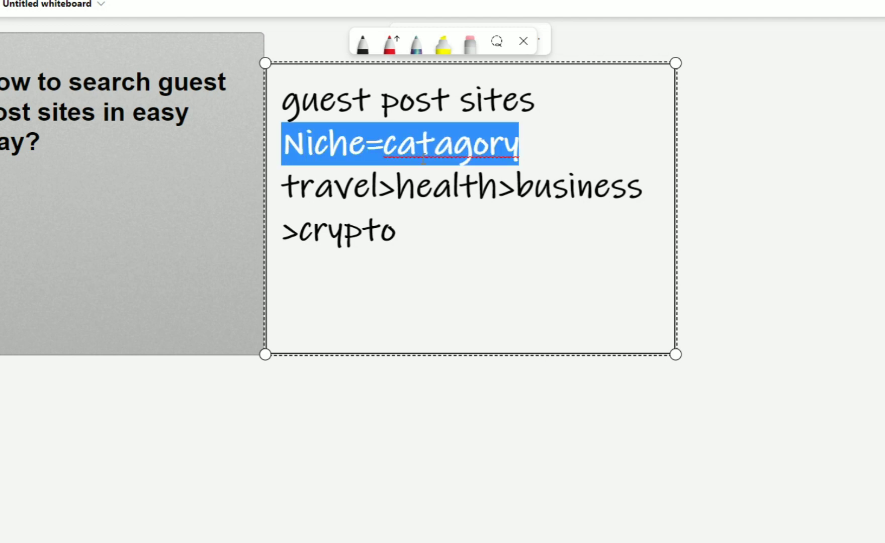
left_click(553, 142)
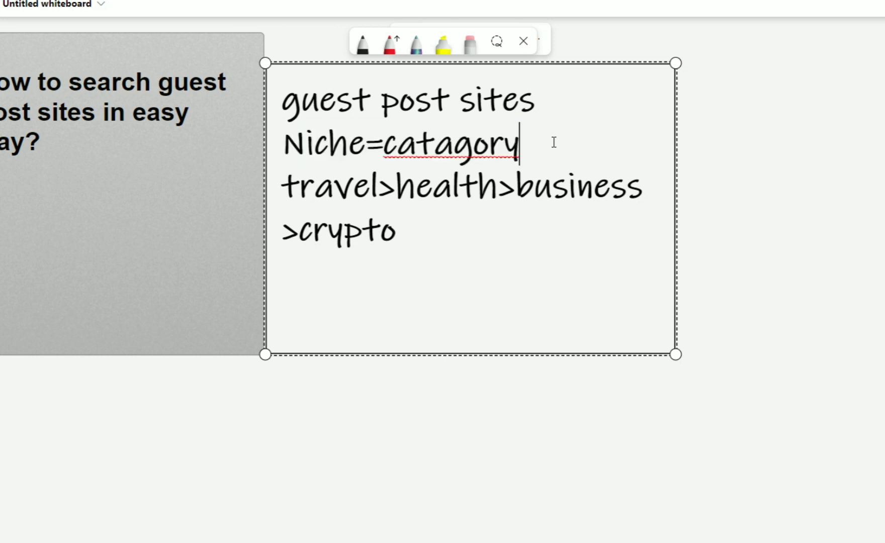
Delete the empty lines after "crypto" and finish editing the text box
left_click(372, 264)
key("BackSpace")
left_click(399, 261)
key("BackSpace")
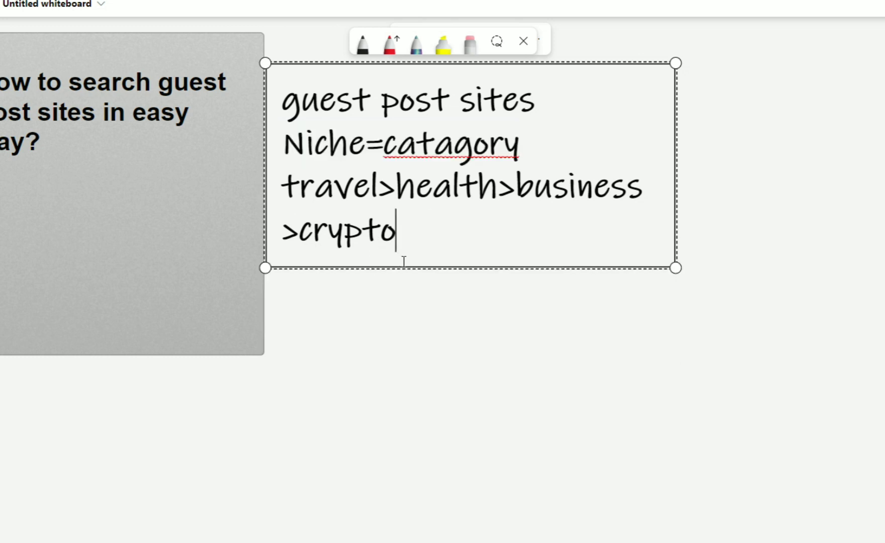
left_click(448, 297)
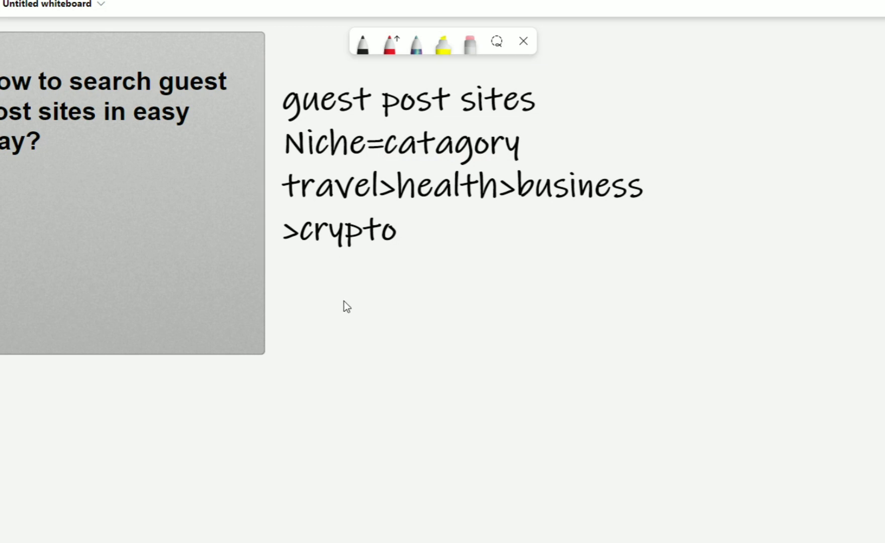
Insert a new text box below the niche list reading "Admin sites=vendor site"
double_click(317, 302)
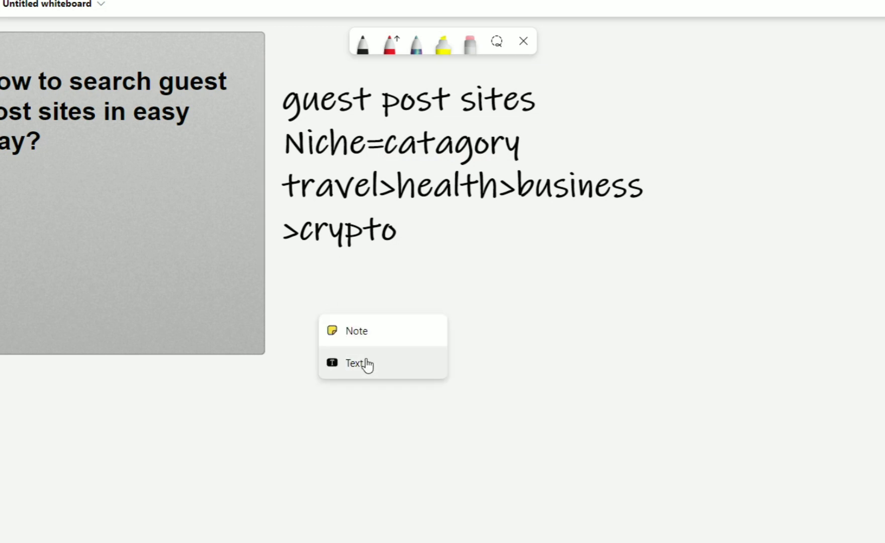
left_click(367, 365)
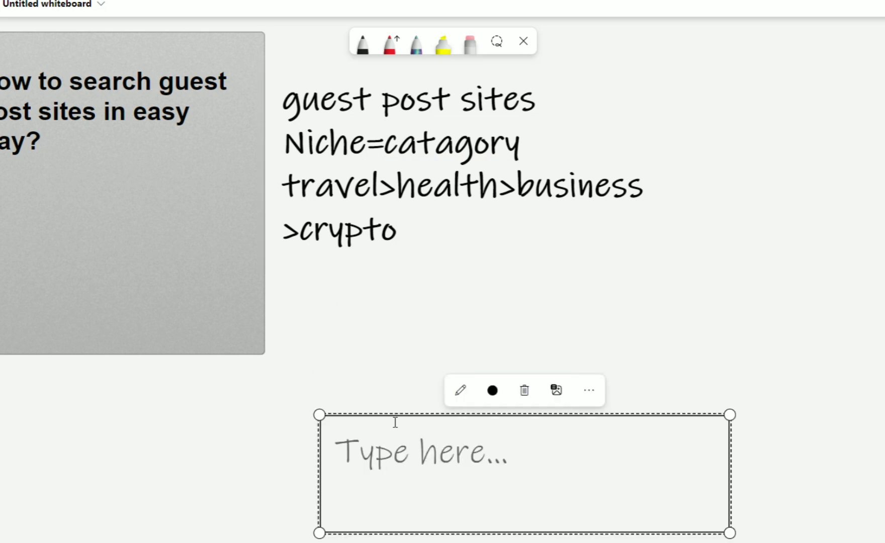
type("Admin")
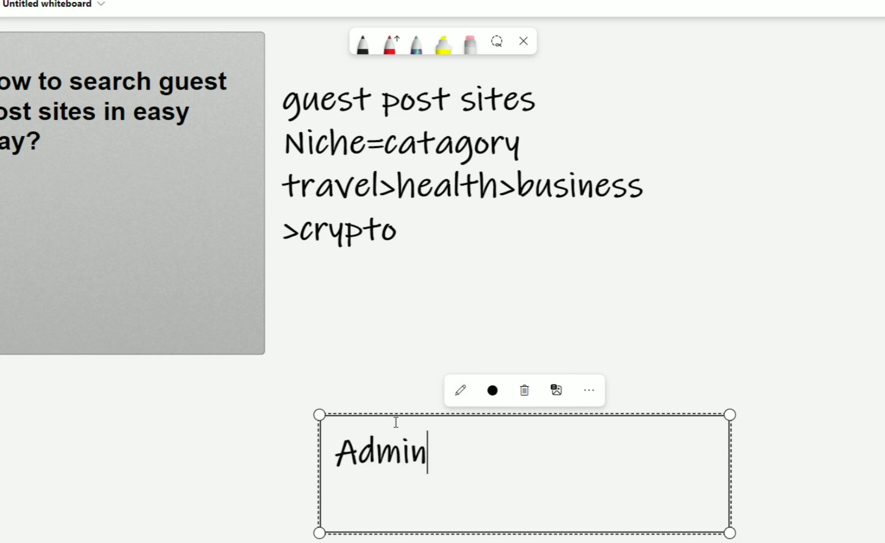
type(" sites")
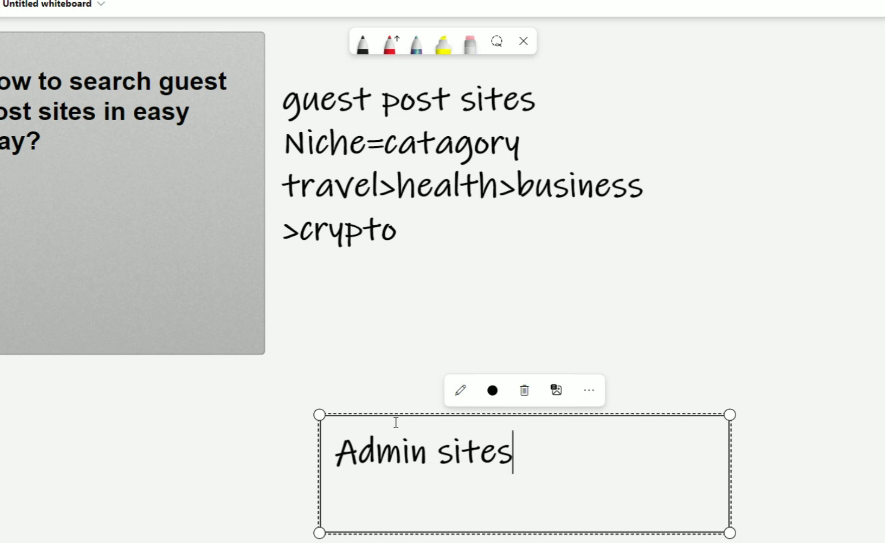
type("=vendor")
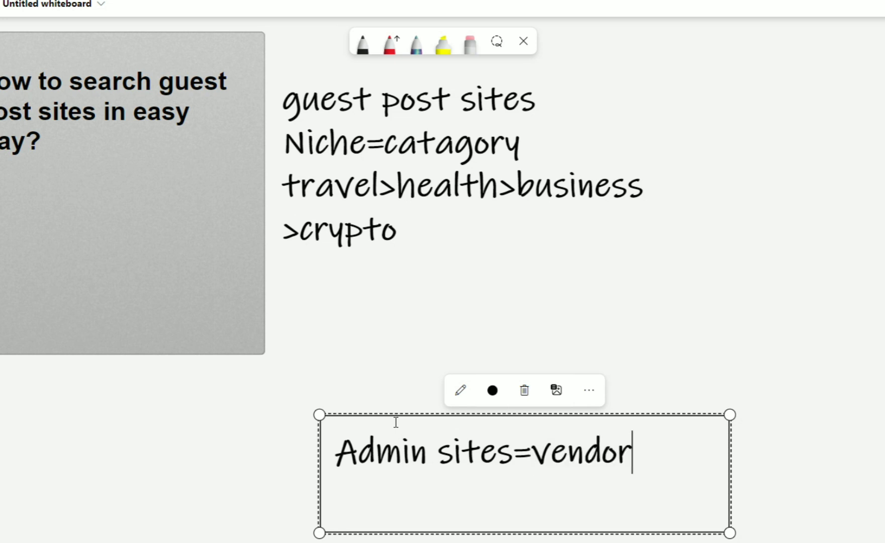
type(" site")
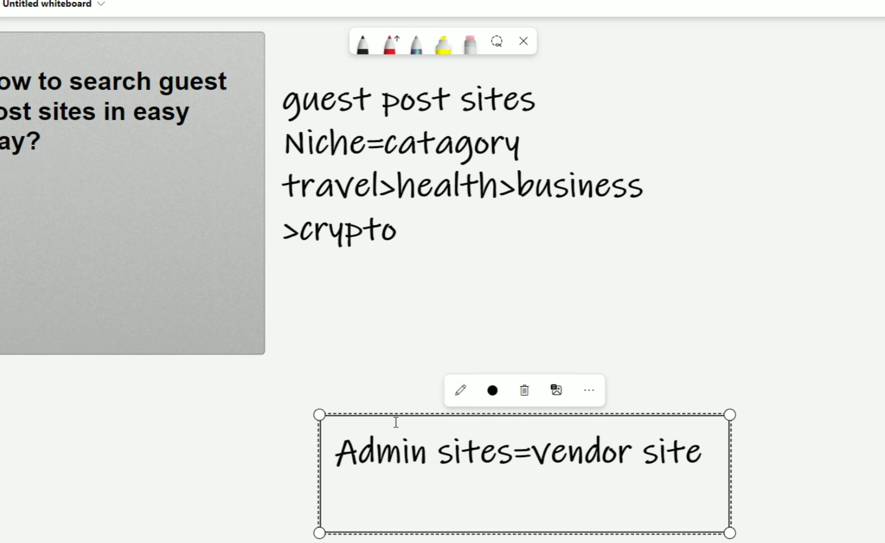
Add "Write for us" as a second line under "Admin sites=vendor site"
key("Return")
type("Wri")
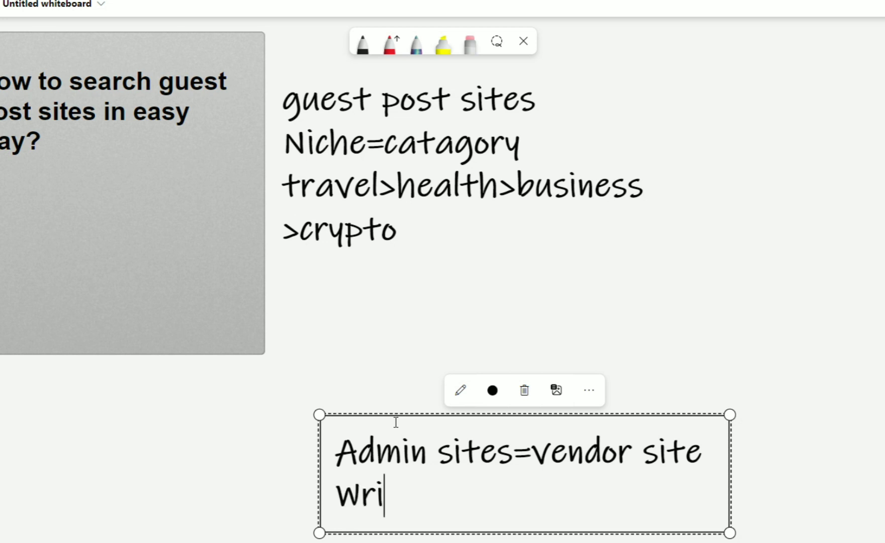
type("te fo")
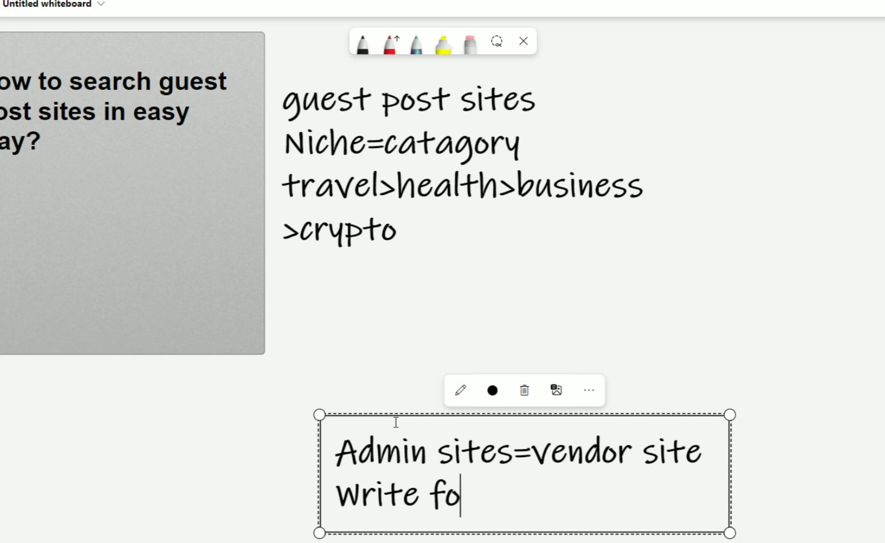
type("r us")
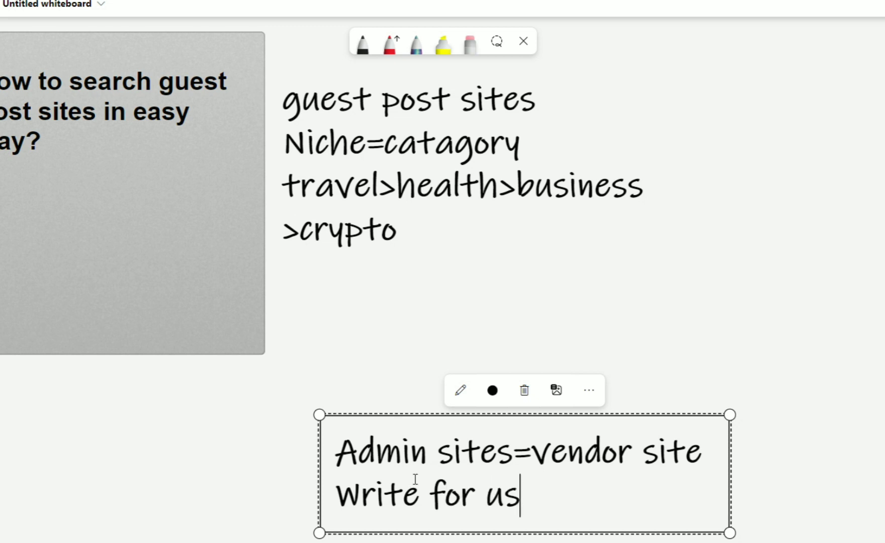
left_click(455, 477)
left_click_drag(455, 477, 454, 452)
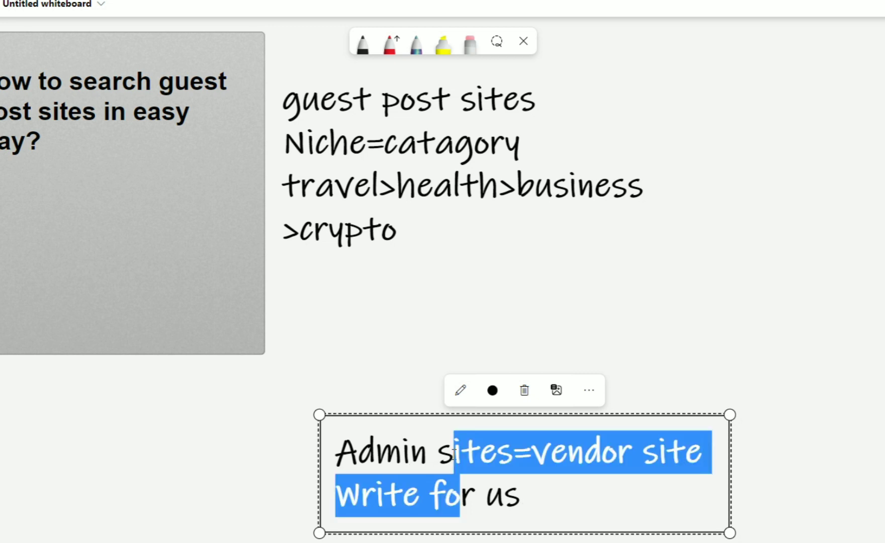
Finish editing the "Admin sites=vendor site" text box and move it up directly below the ">crypto" line
left_click(538, 481)
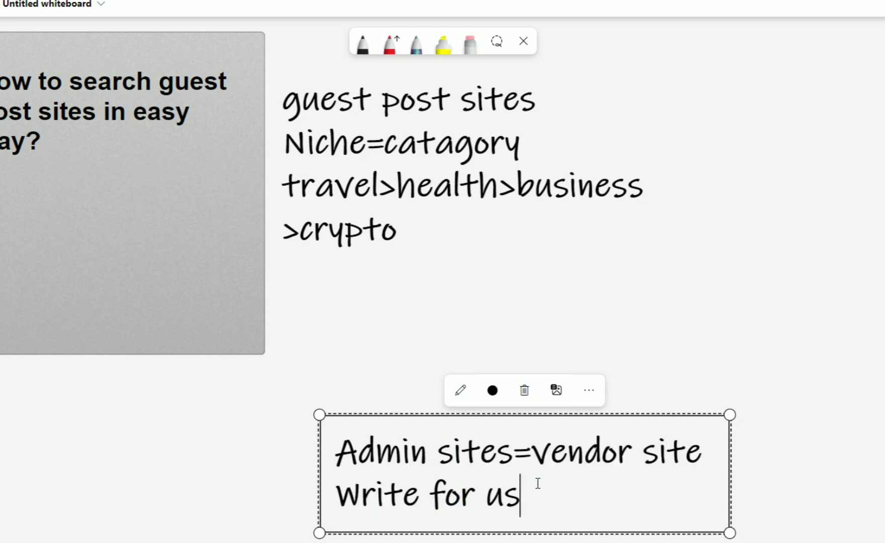
left_click(792, 472)
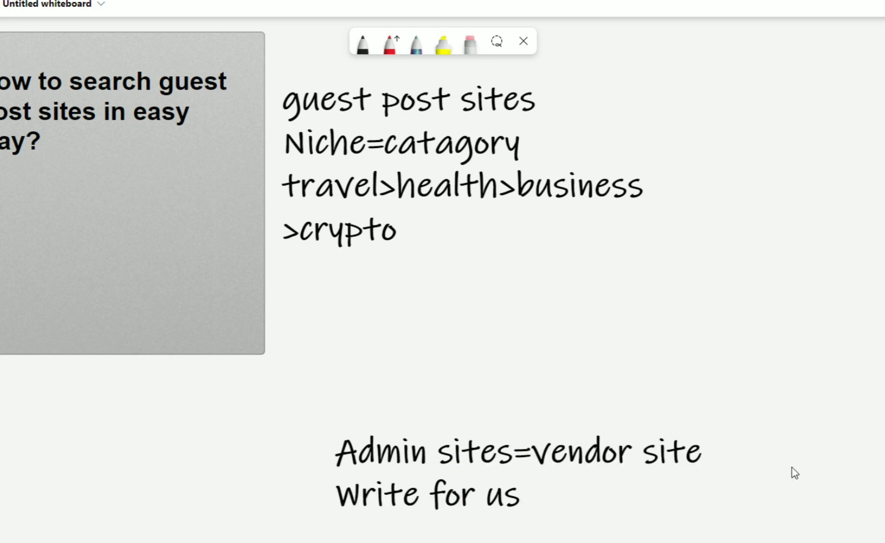
left_click(662, 465)
left_click_drag(662, 465, 614, 306)
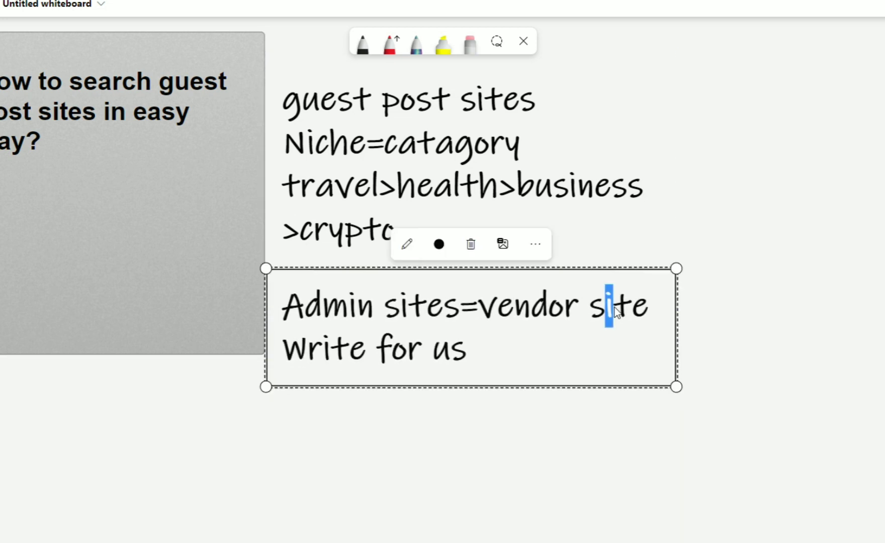
Highlight "Admin sites", "vendor site" and "Write for us" one after another in the lower text box
left_click(550, 344)
left_click(298, 304)
left_click_drag(463, 308, 311, 302)
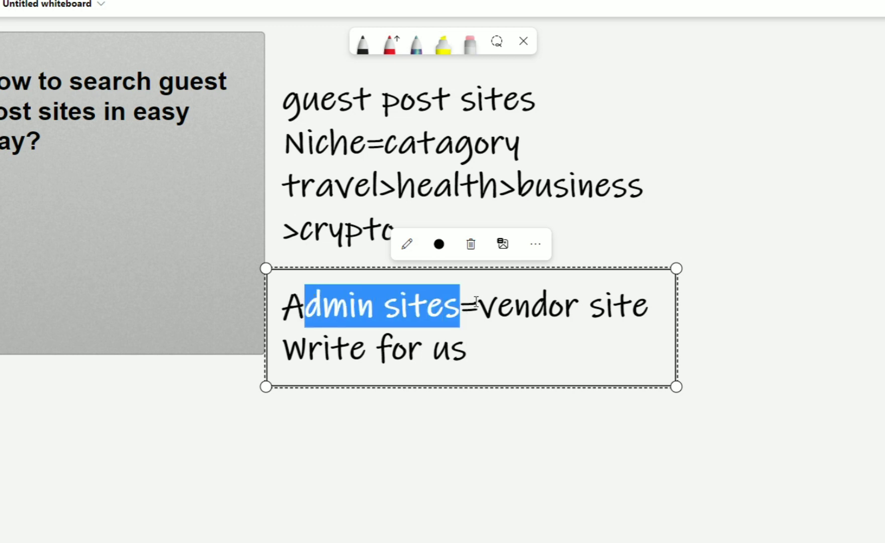
left_click_drag(477, 303, 649, 303)
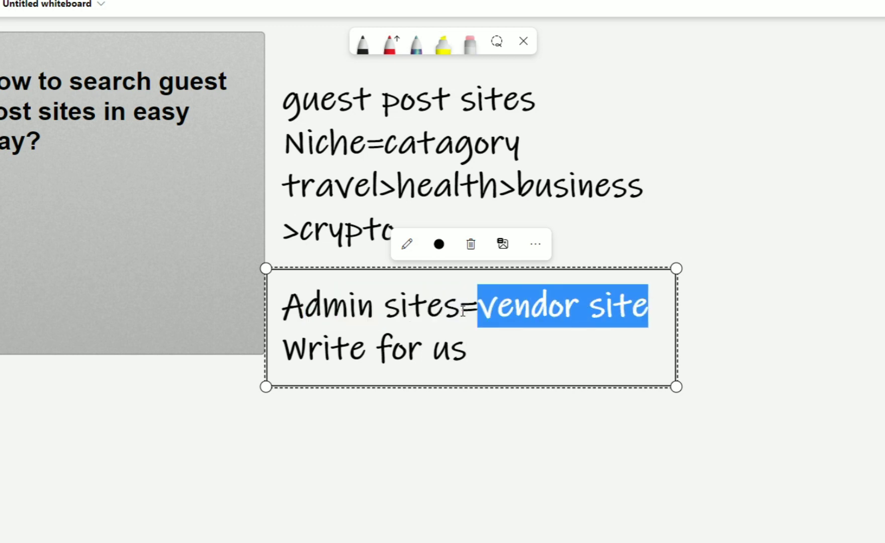
left_click_drag(282, 347, 472, 364)
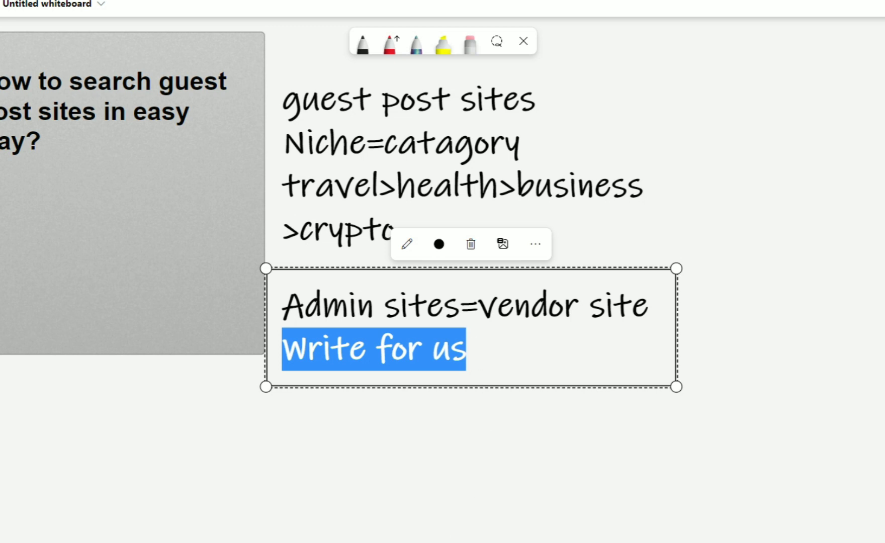
Switch to Google Chrome and search Google for "write for us" "health", with each phrase in quotation marks
mouse_move(444, 525)
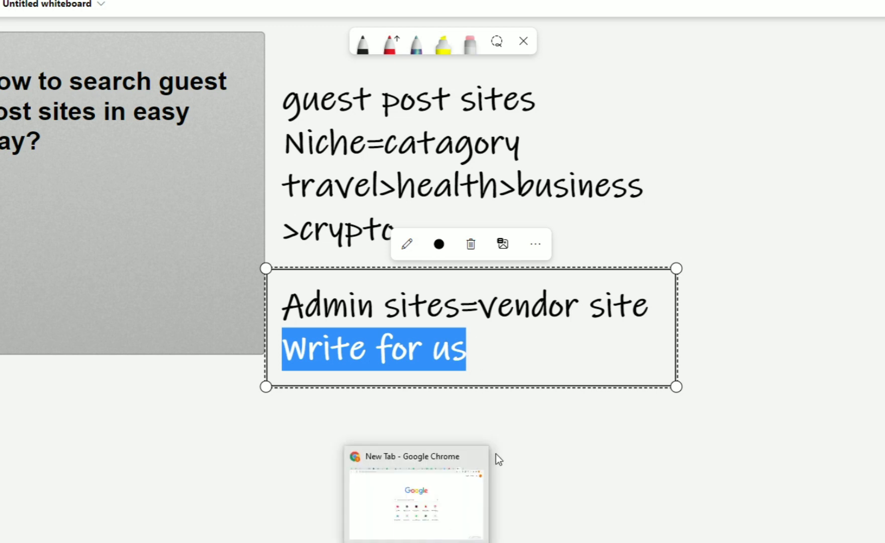
left_click(435, 536)
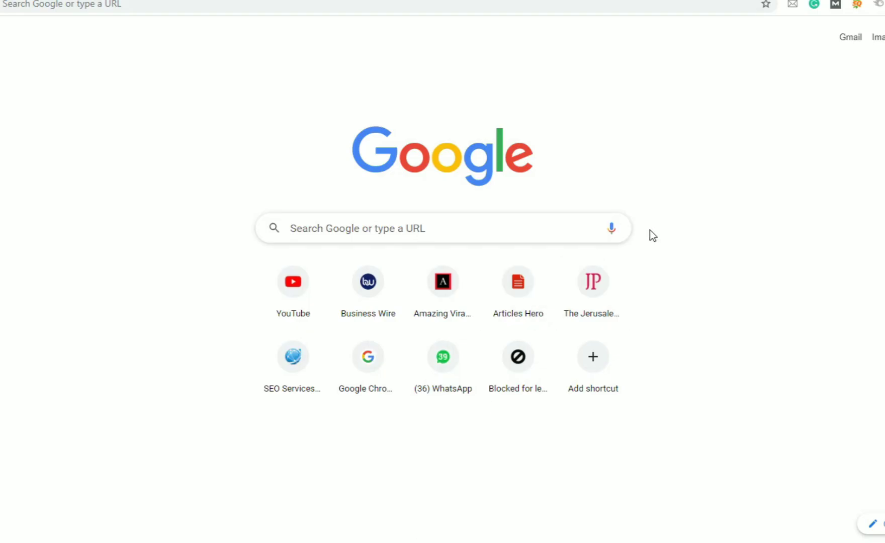
left_click(473, 225)
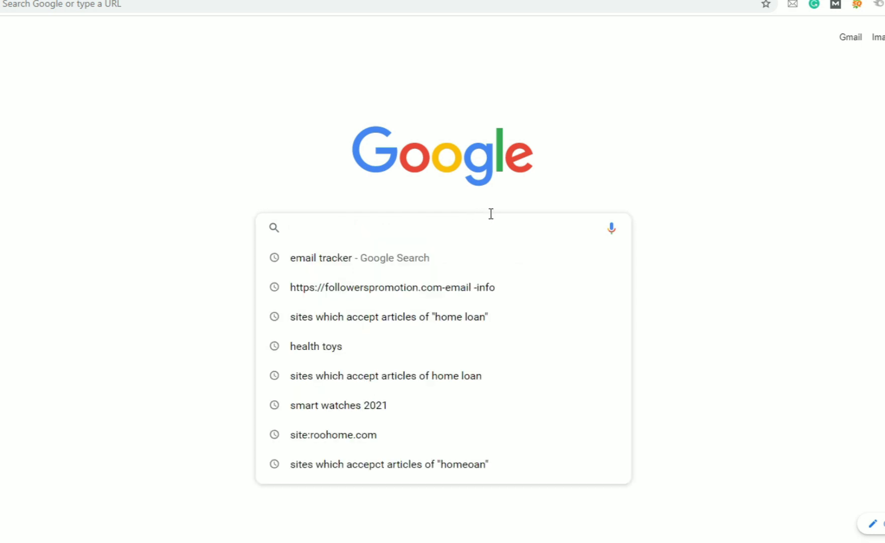
type("h")
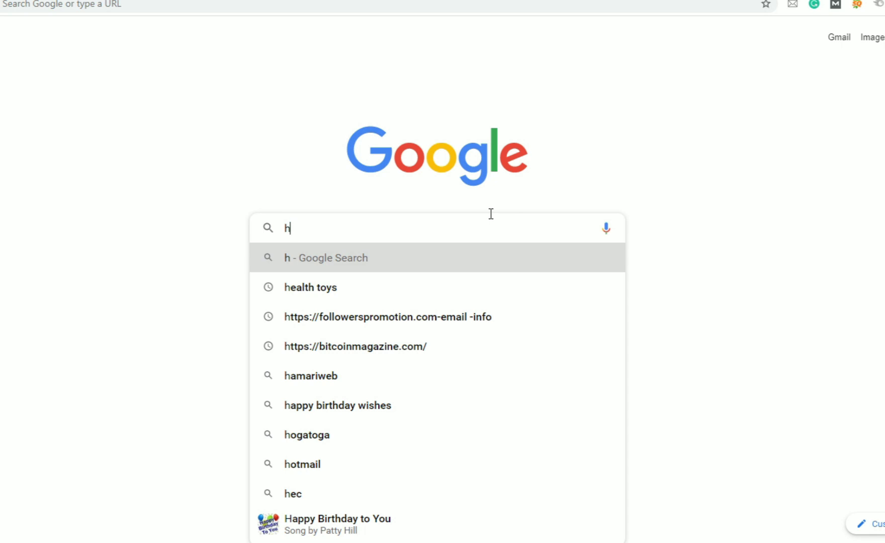
type("eal")
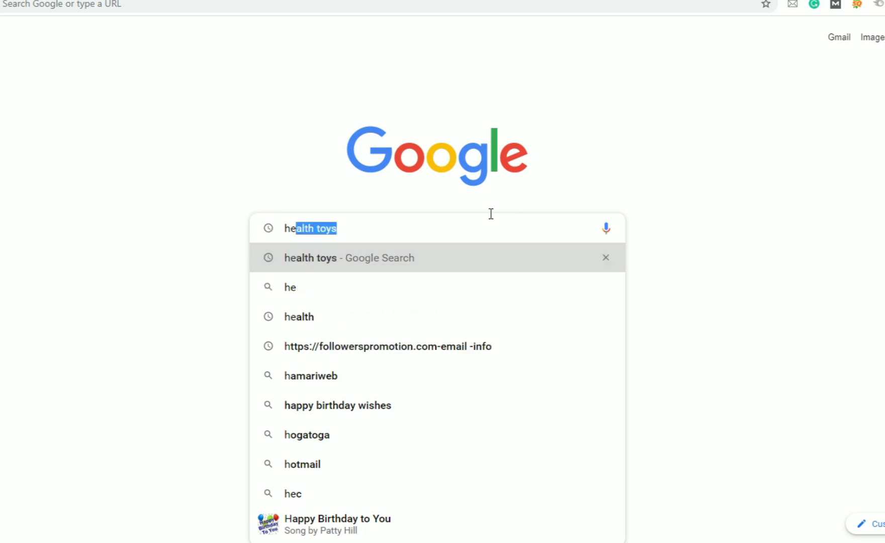
type("t")
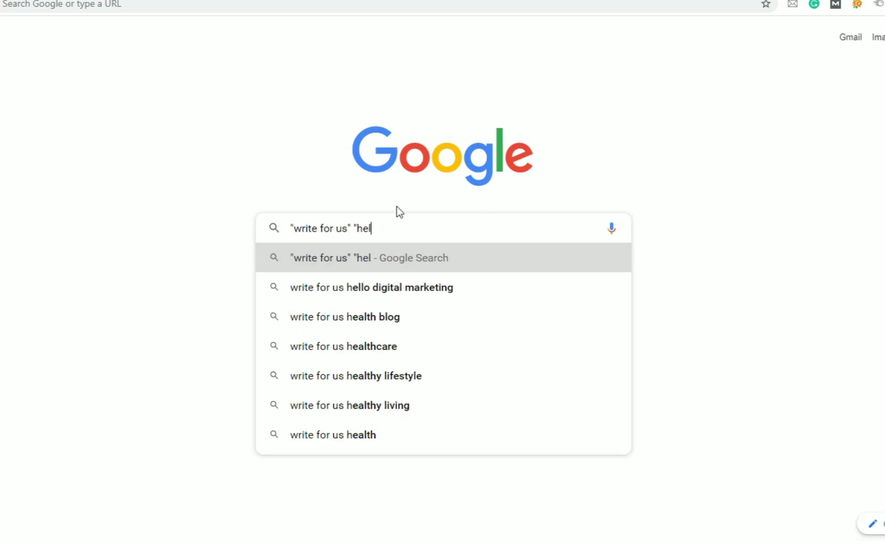
type("th")
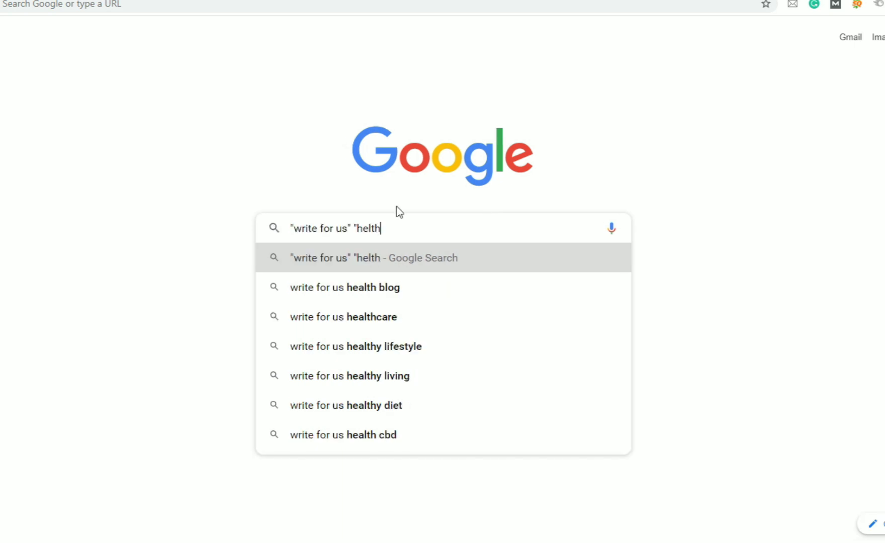
type("\"")
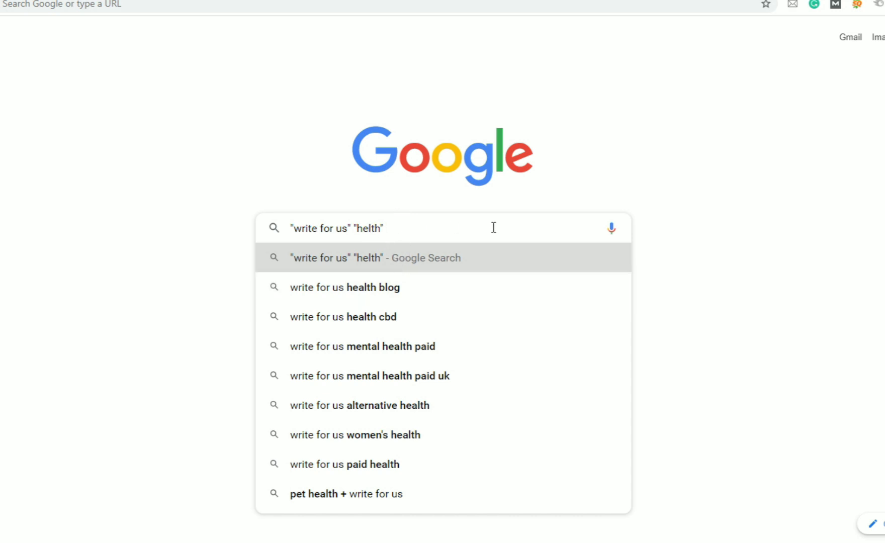
type("a")
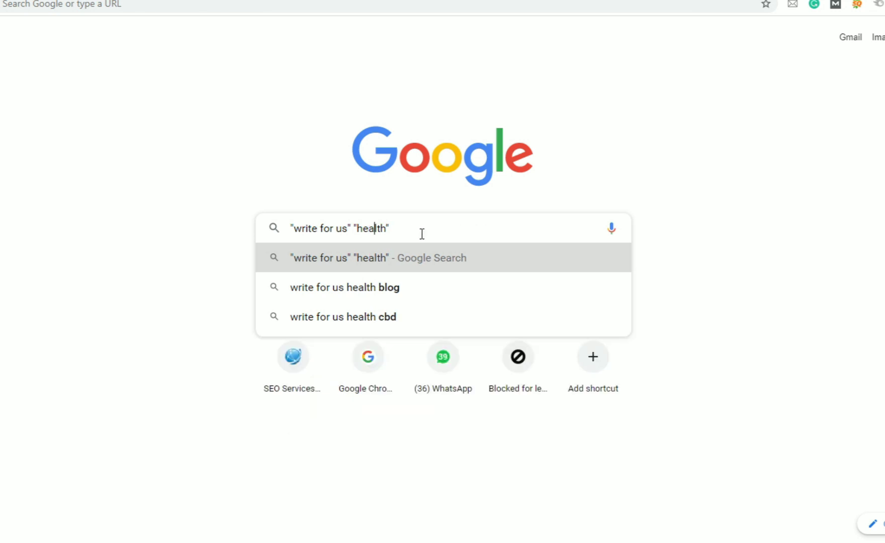
left_click(434, 232)
key("Return")
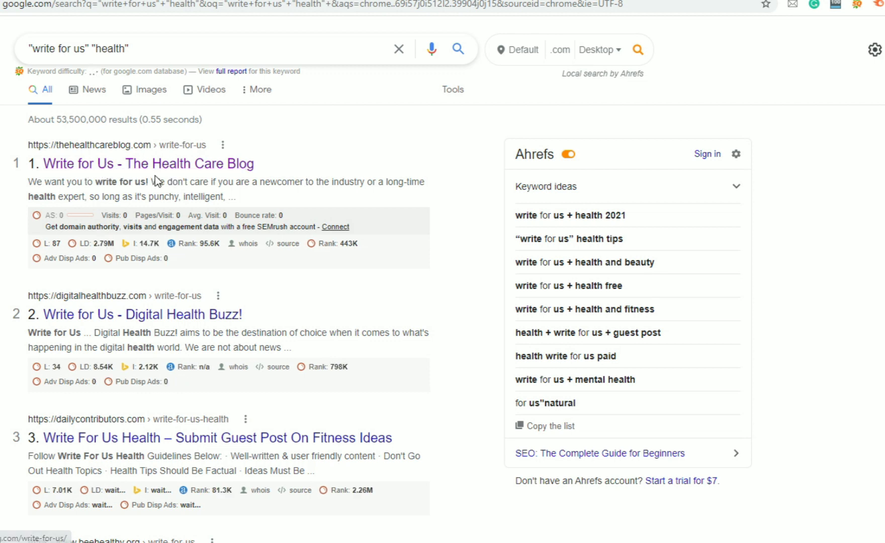
Look through the first page of search results down to the related searches and return to the first result
scroll(156, 176, "down", 1)
scroll(155, 180, "down", 3)
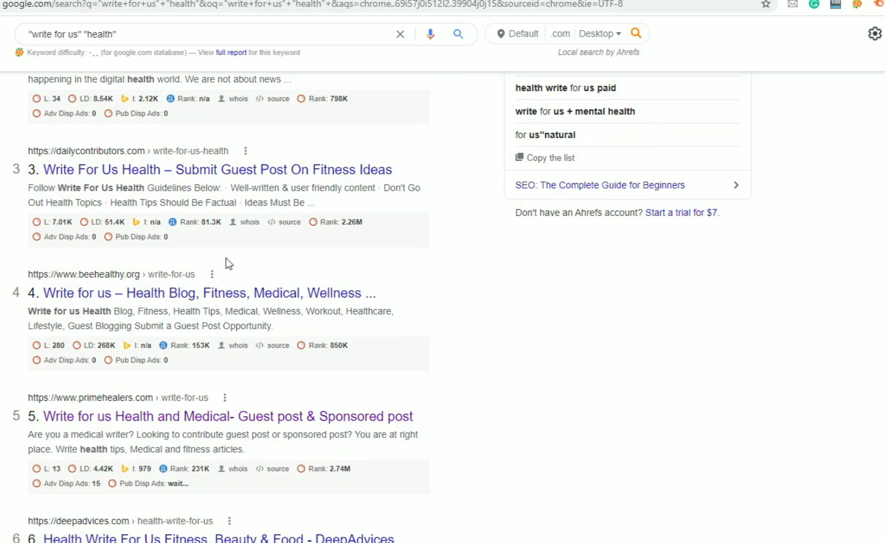
scroll(227, 262, "down", 5)
scroll(165, 276, "down", 13)
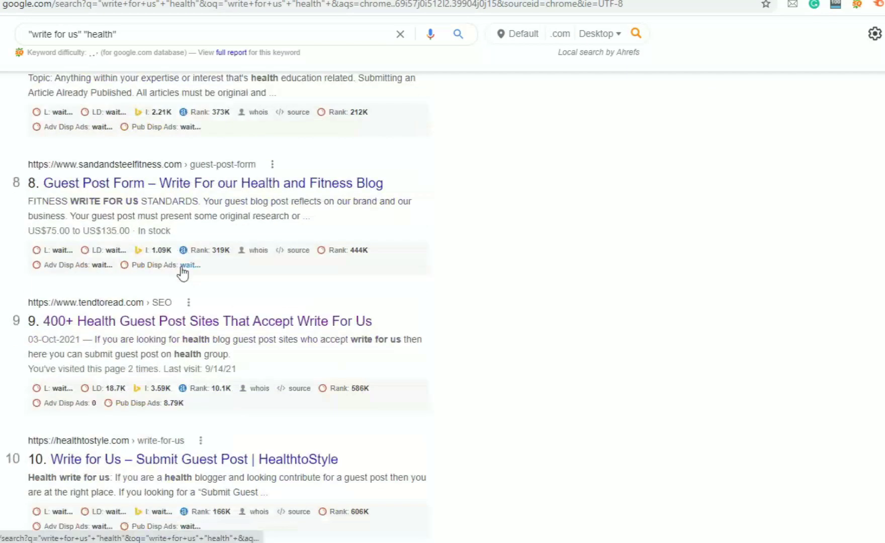
scroll(198, 269, "down", 3)
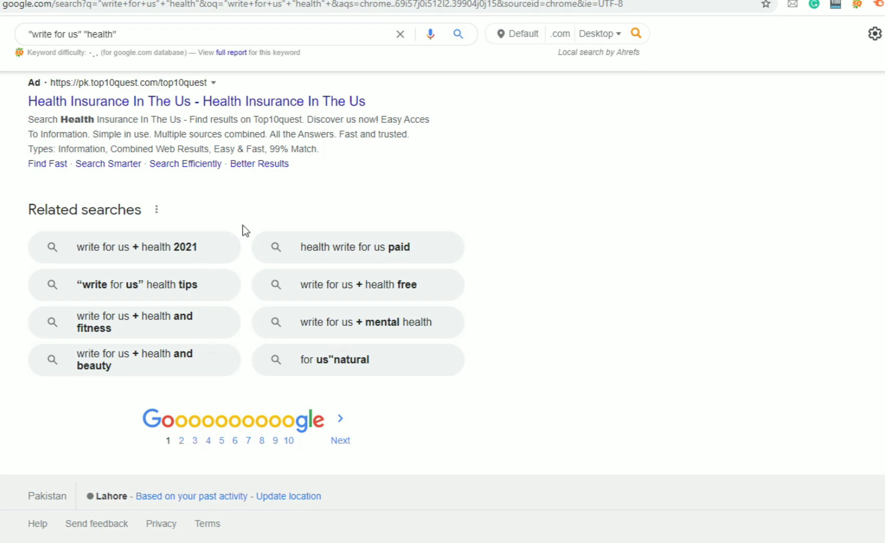
scroll(245, 230, "up", 15)
scroll(245, 230, "up", 7)
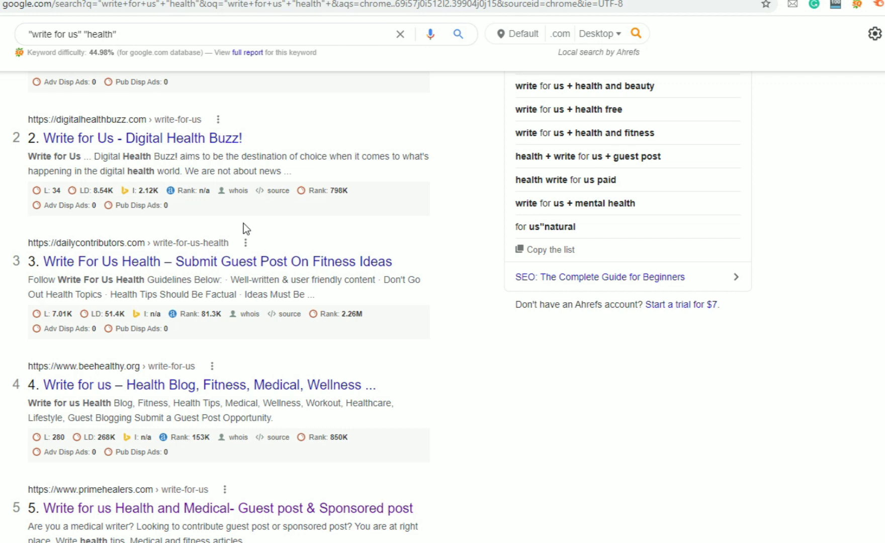
scroll(244, 223, "up", 4)
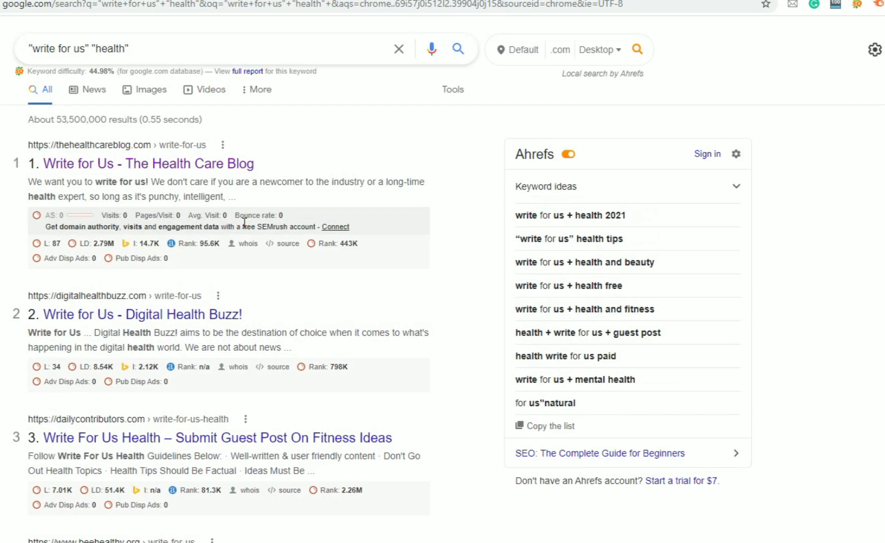
Highlight the quoted phrases "write for us" and "health" in the search query without changing it
right_click(197, 168)
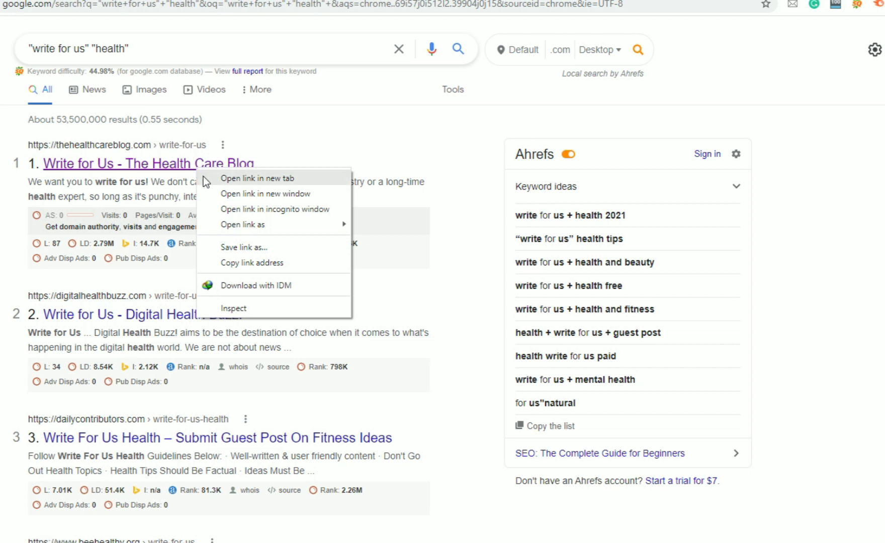
left_click(145, 46)
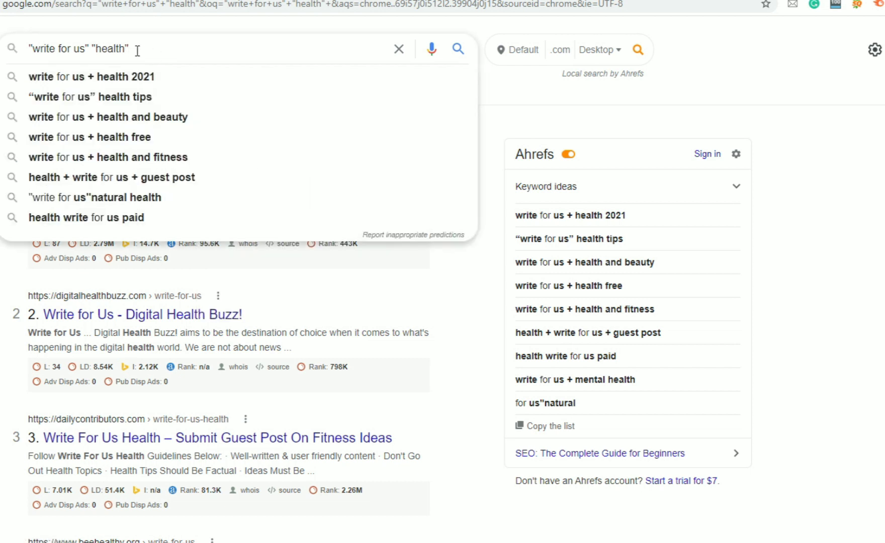
left_click_drag(91, 48, 22, 44)
left_click(158, 53)
left_click_drag(136, 47, 113, 53)
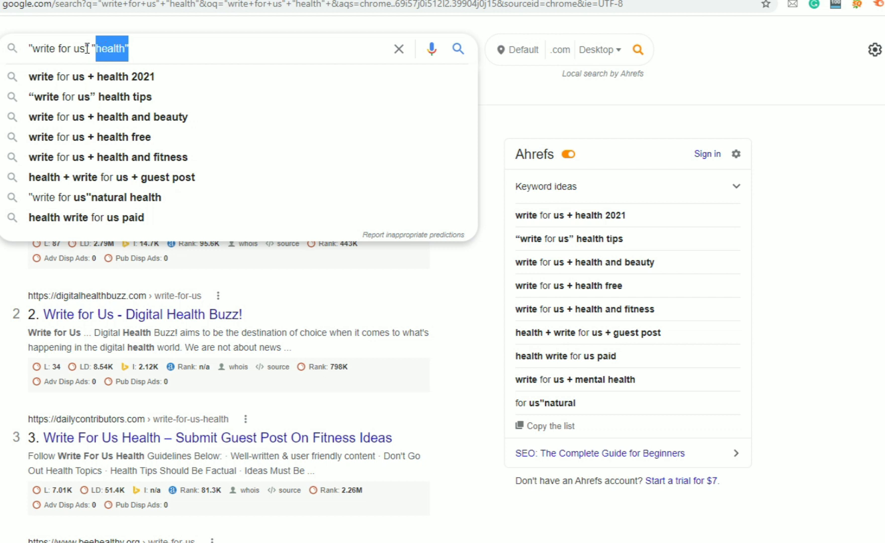
left_click_drag(90, 48, 42, 47)
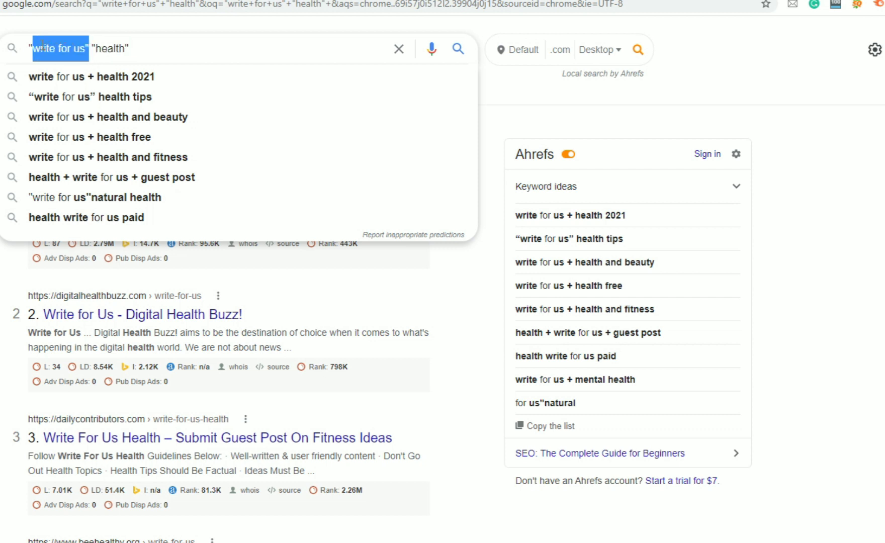
left_click(92, 49)
left_click_drag(96, 49, 126, 51)
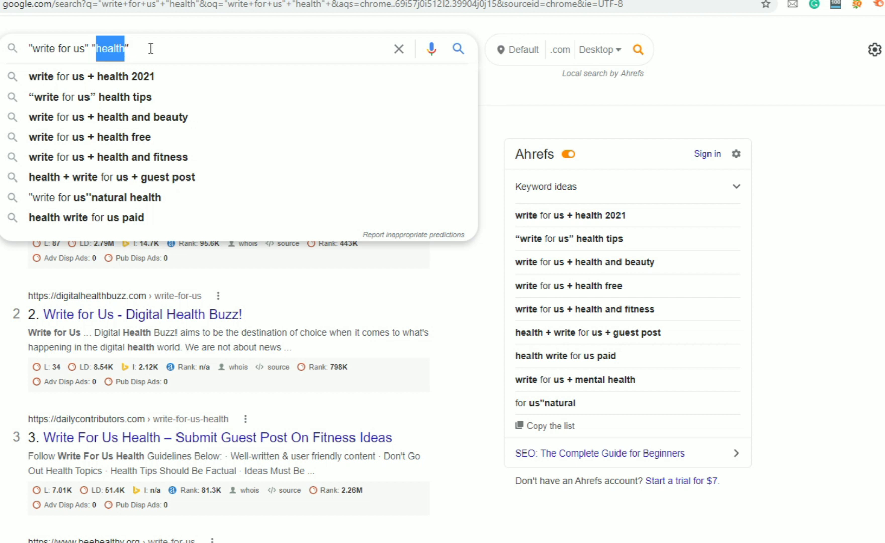
left_click(151, 49)
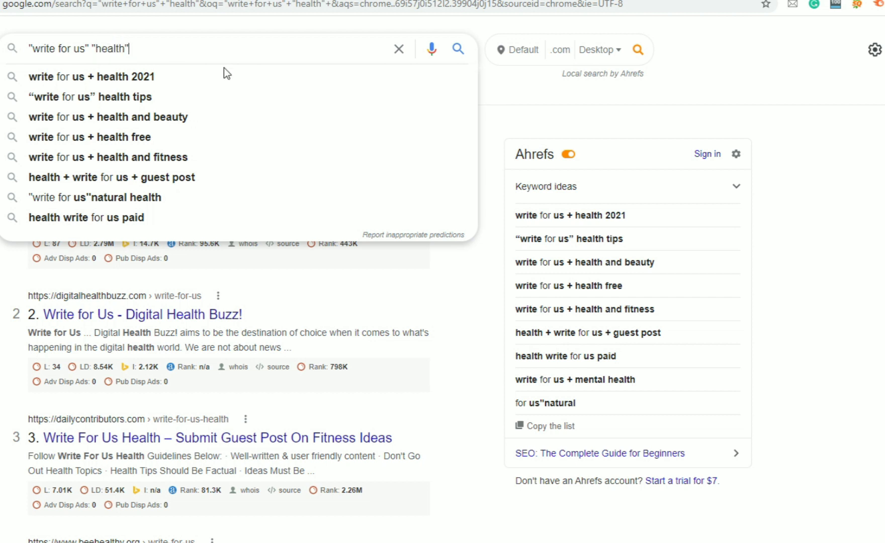
left_click(865, 239)
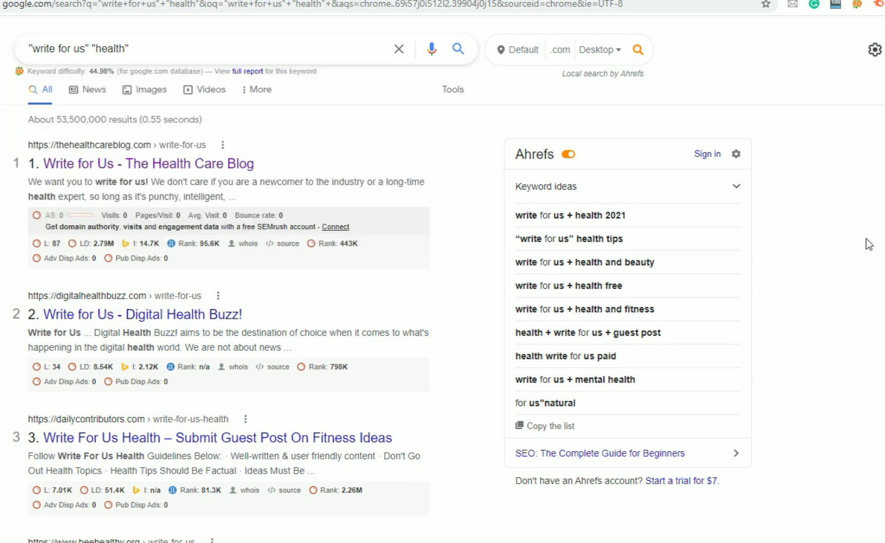
Open the "Write for Us - The Health Care Blog" result in a new tab to read its submission guidelines
right_click(241, 167)
left_click(249, 172)
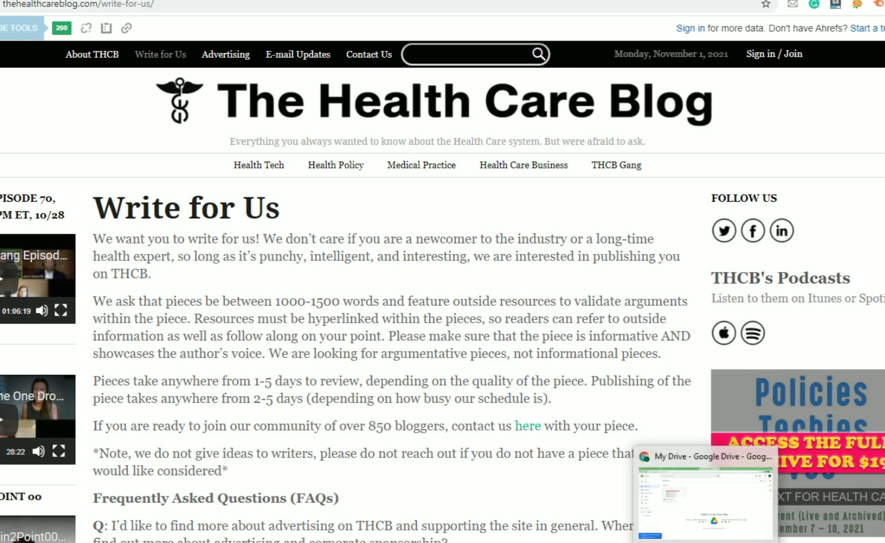
Switch back to the whiteboard and move the "Admin sites=vendor site" text box slightly closer to the niche list
left_click(546, 542)
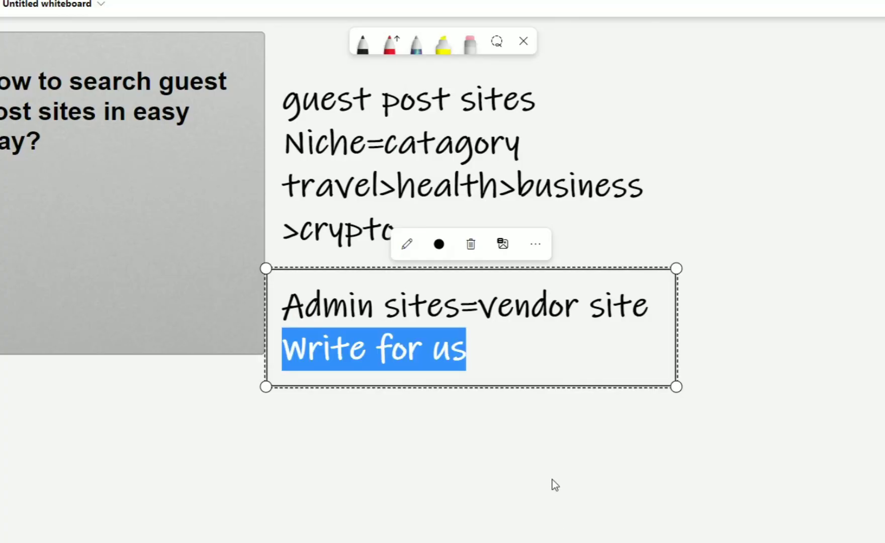
left_click(551, 361)
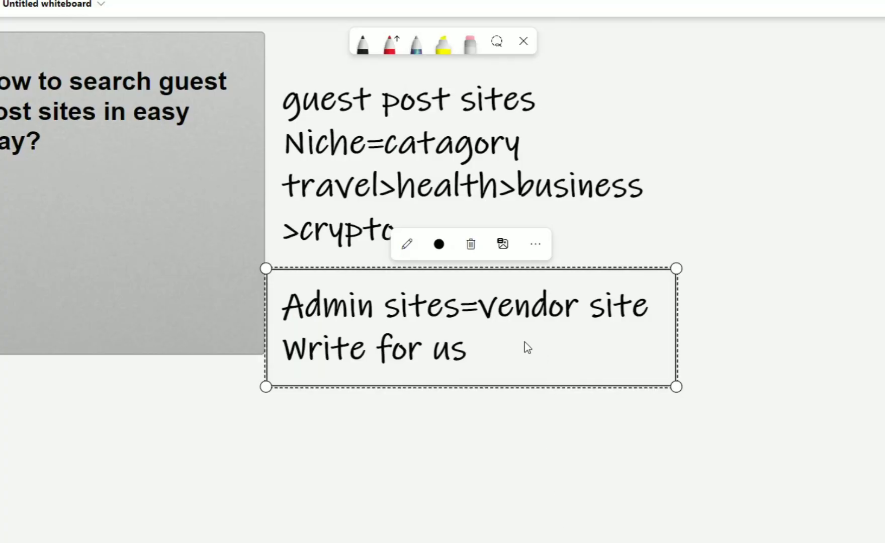
left_click(804, 388)
left_click_drag(619, 342, 611, 316)
left_click(736, 369)
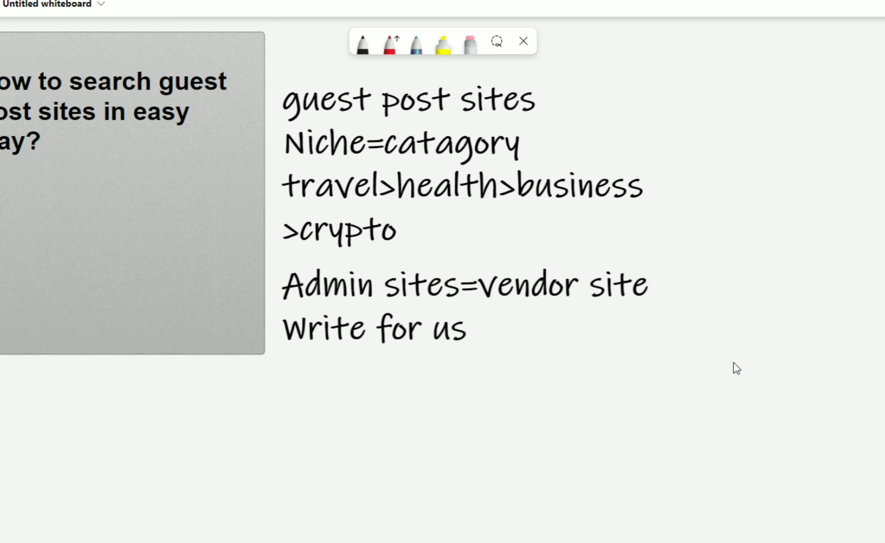
right_click(569, 397)
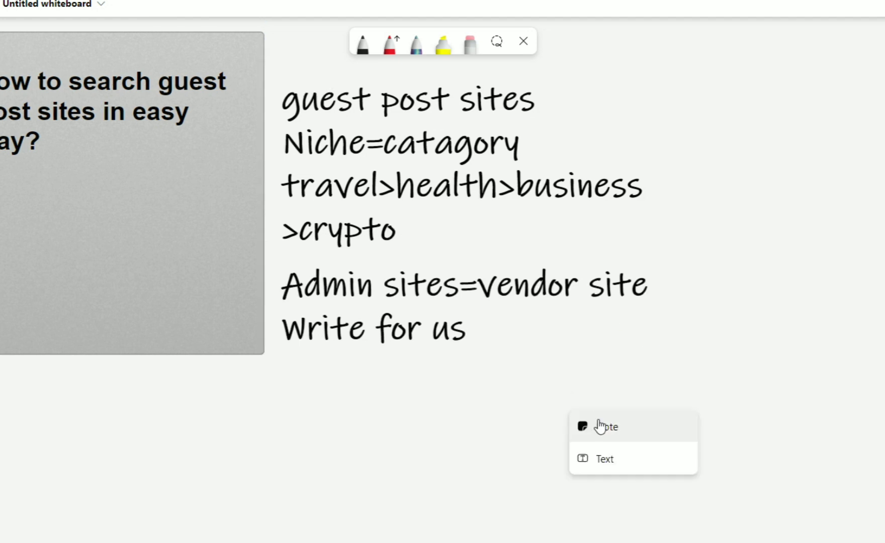
left_click(606, 460)
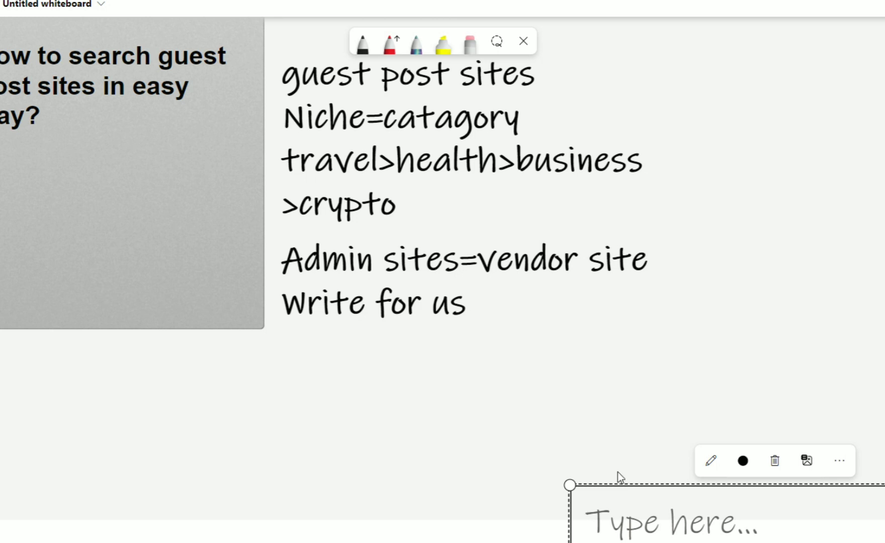
left_click(774, 461)
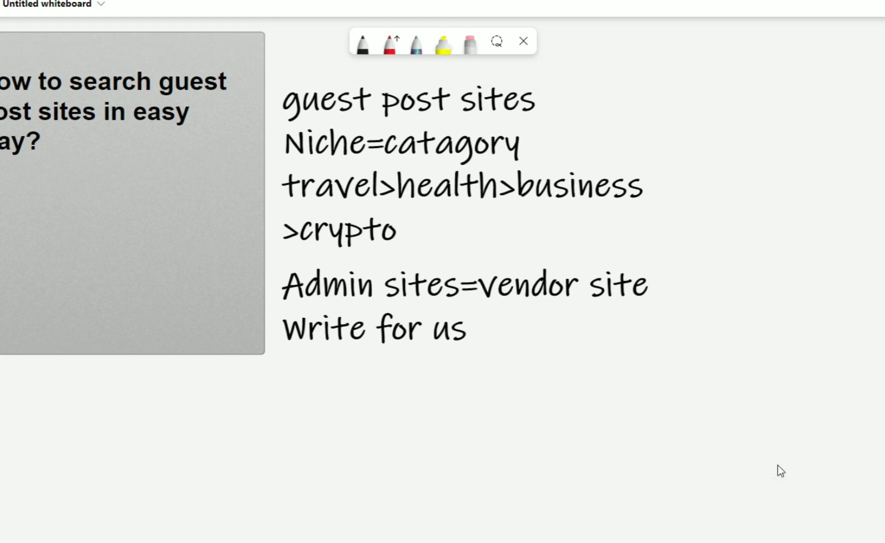
Add the line "A=20>" below the question on the whiteboard's grey sticky note, removing the unfinished line under it
left_click(85, 199)
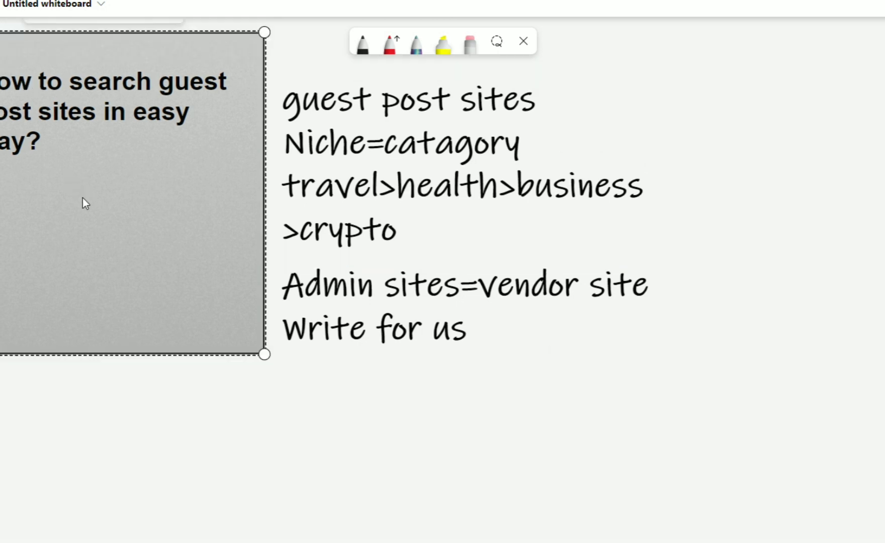
double_click(83, 198)
left_click(84, 198)
type("A=20")
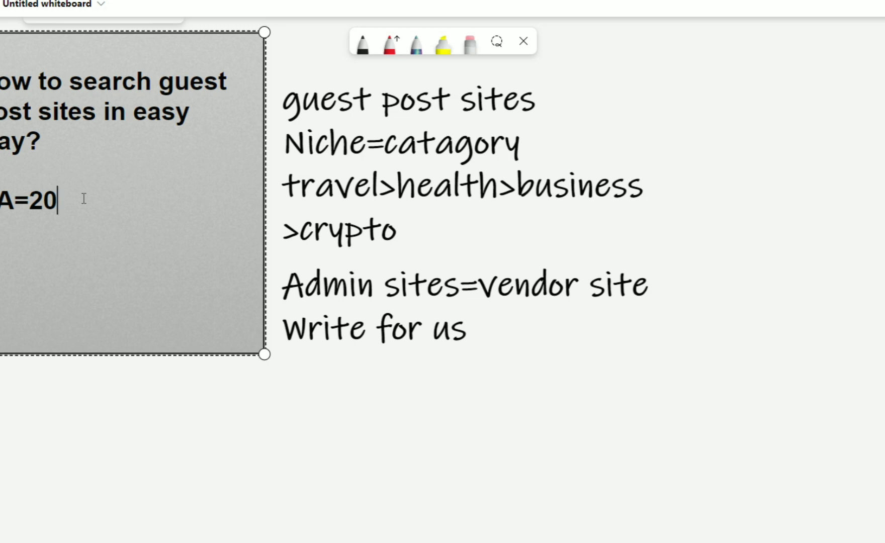
type(">")
key("Return")
type("A")
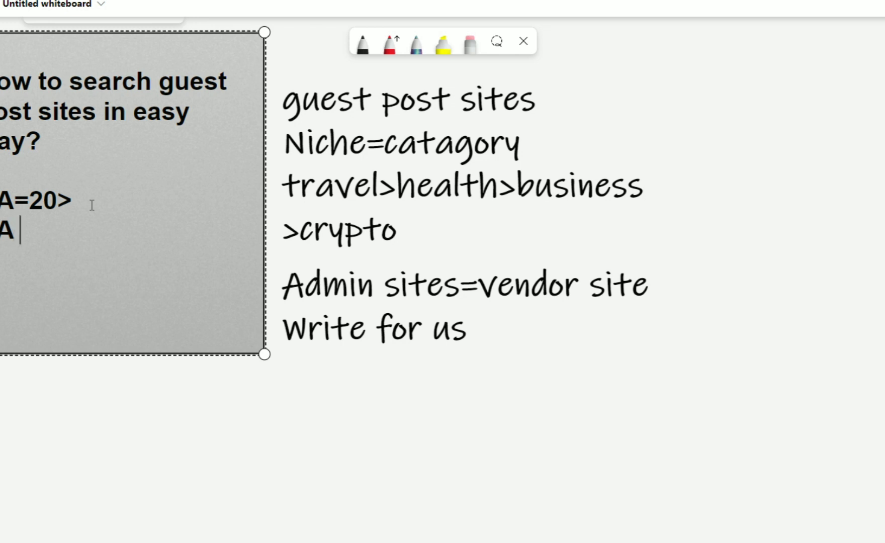
key("BackSpace")
key("BackSpace")
Switch back to The Health Care Blog in the browser and open its Contact Us page
mouse_move(416, 542)
left_click(416, 497)
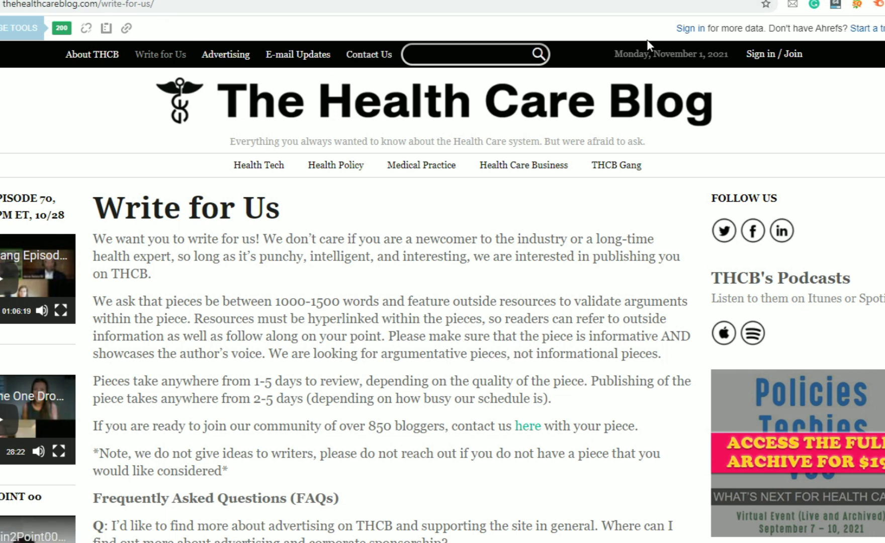
right_click(371, 62)
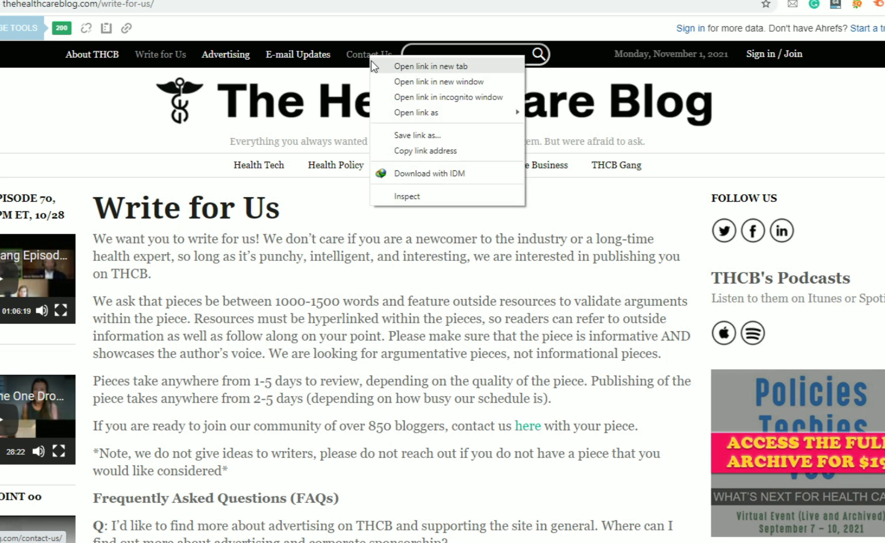
left_click(357, 61)
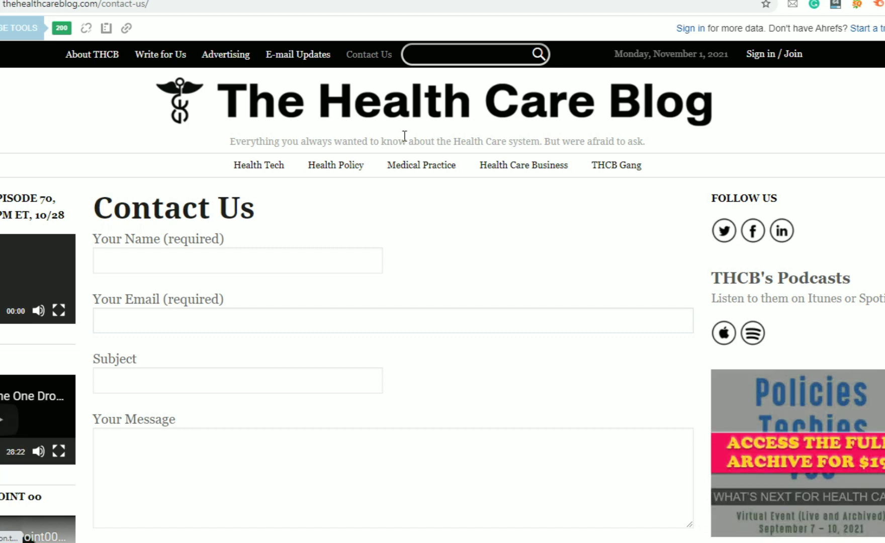
Examine the contact form fields and the rest of the Contact Us page down to the footer, and return to the form
scroll(413, 166, "down", 1)
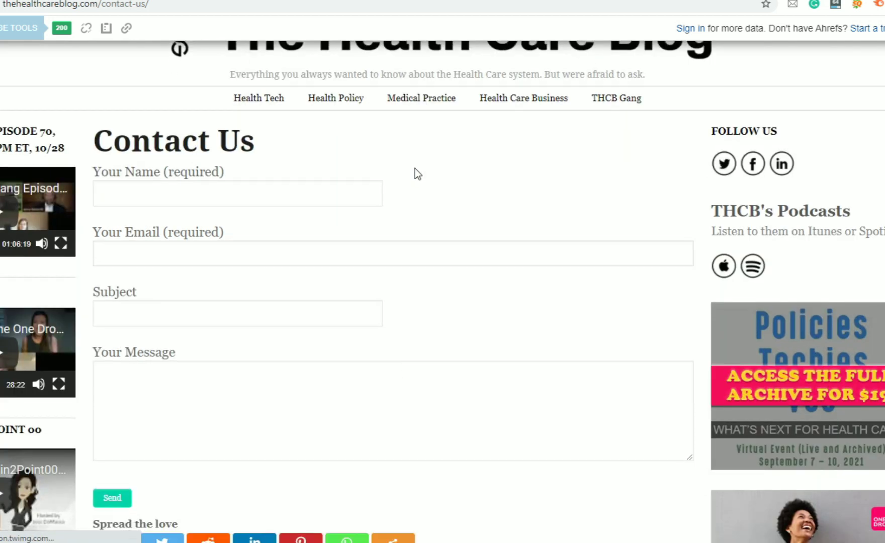
scroll(414, 174, "down", 1)
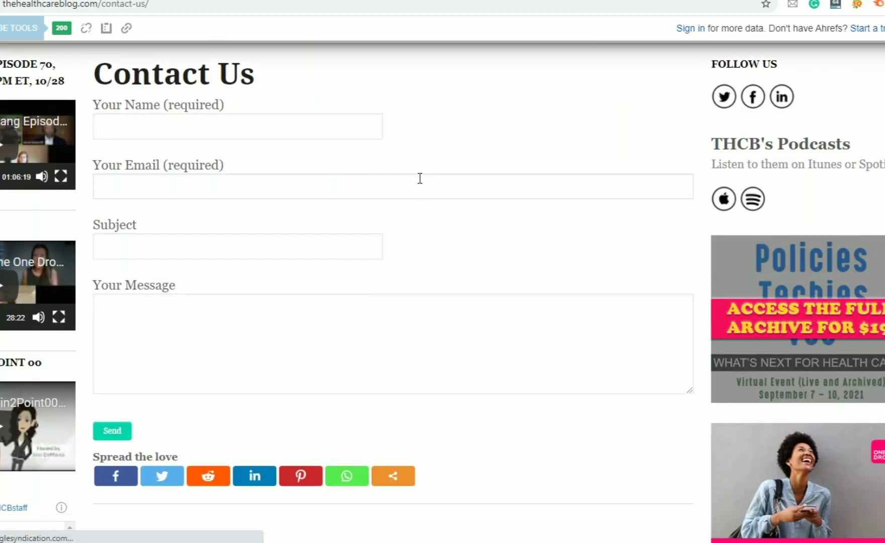
left_click(419, 191)
left_click(445, 241)
scroll(438, 207, "up", 1)
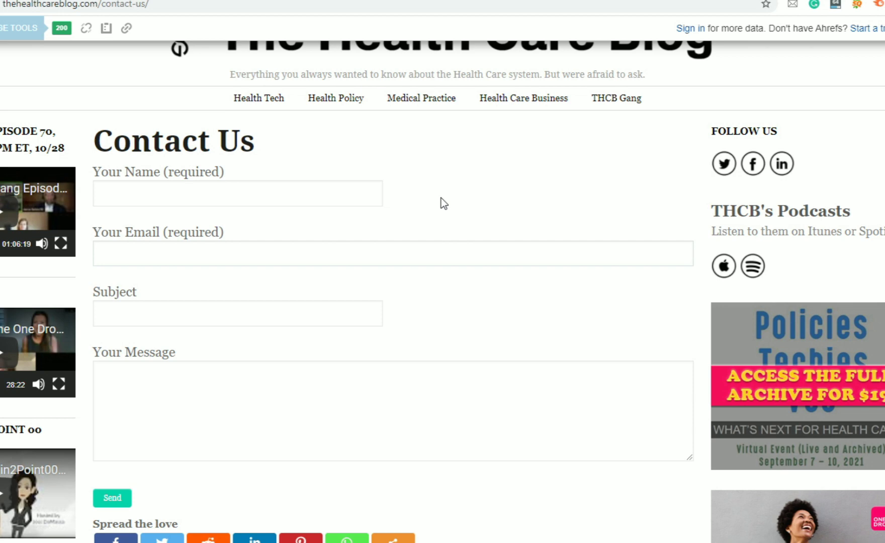
scroll(441, 198, "down", 10)
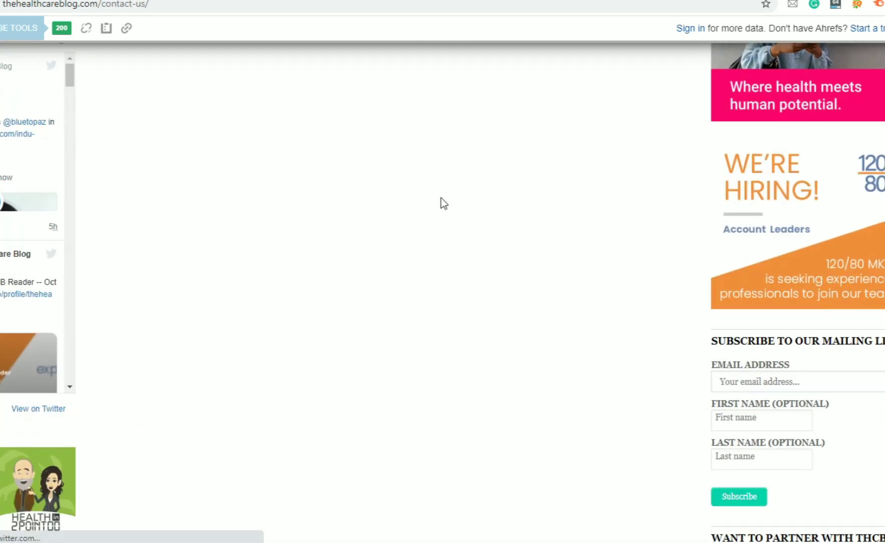
scroll(441, 198, "down", 5)
scroll(441, 198, "down", 3)
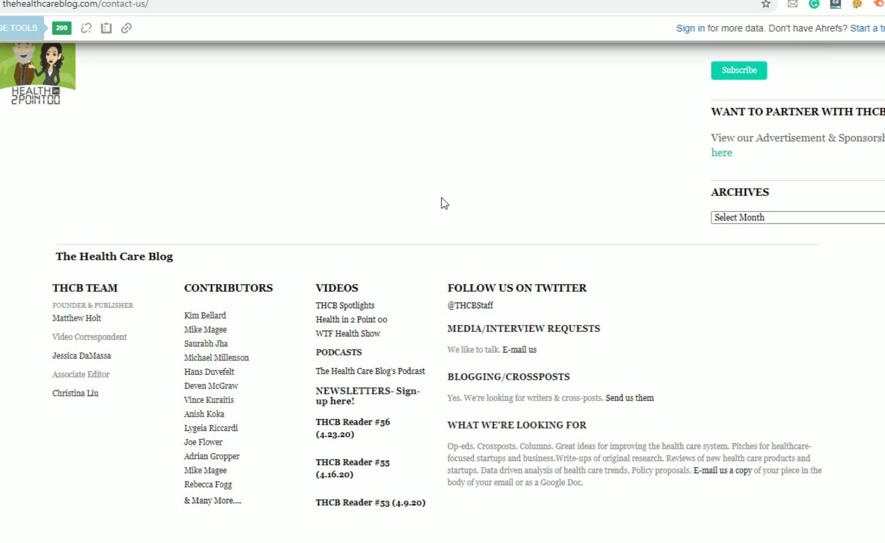
scroll(442, 198, "up", 20)
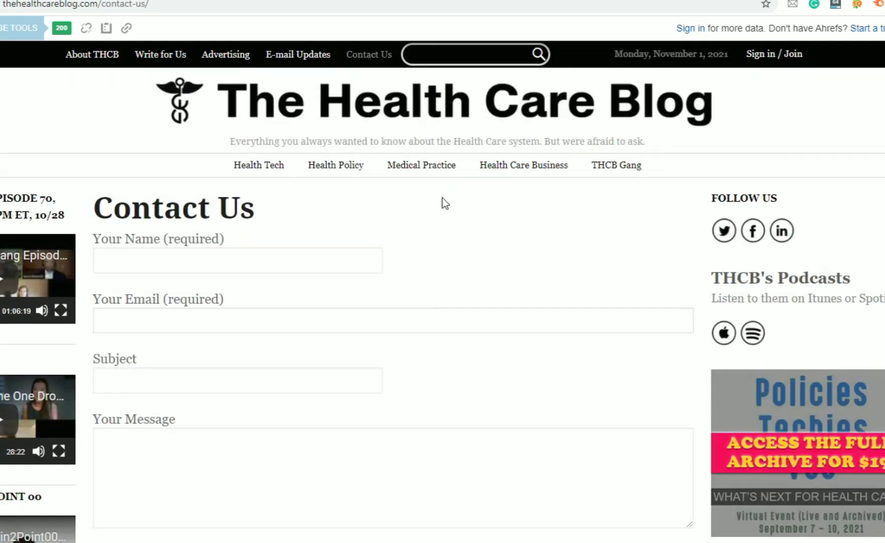
scroll(442, 198, "down", 1)
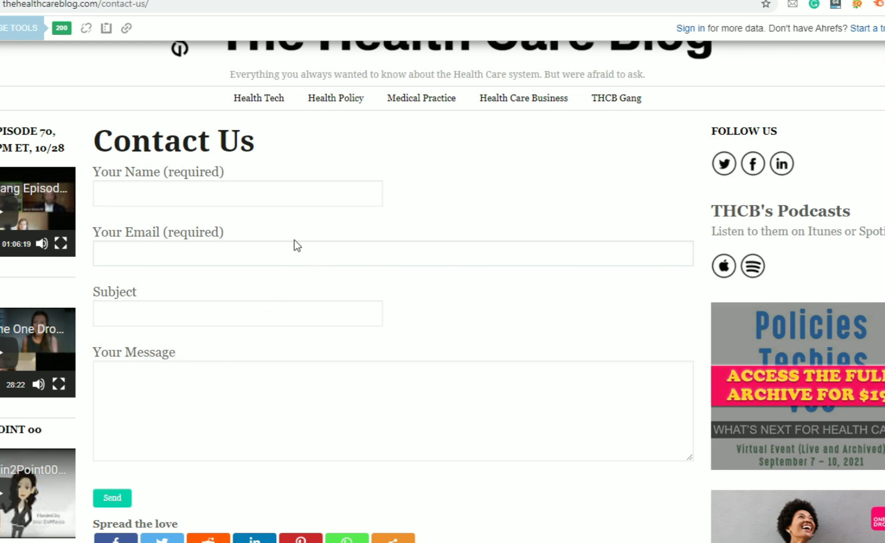
Copy the blog's root web address, thehealthcareblog.com, from the page URL without the contact-us path
left_click(96, 6)
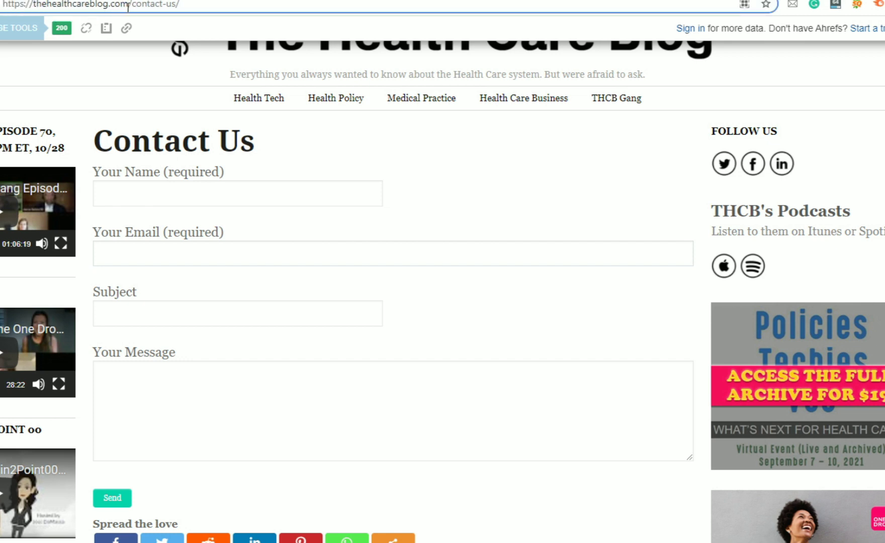
left_click_drag(102, 7, 2, 6)
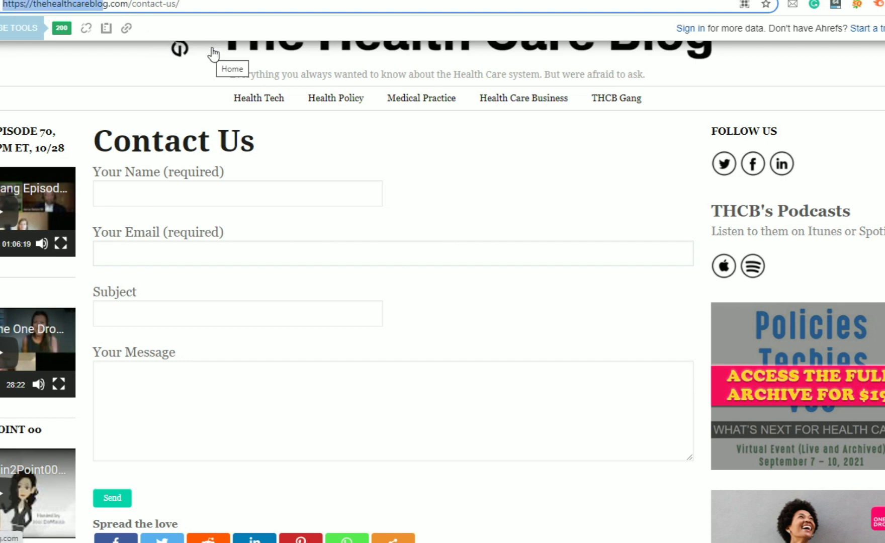
left_click(211, 6)
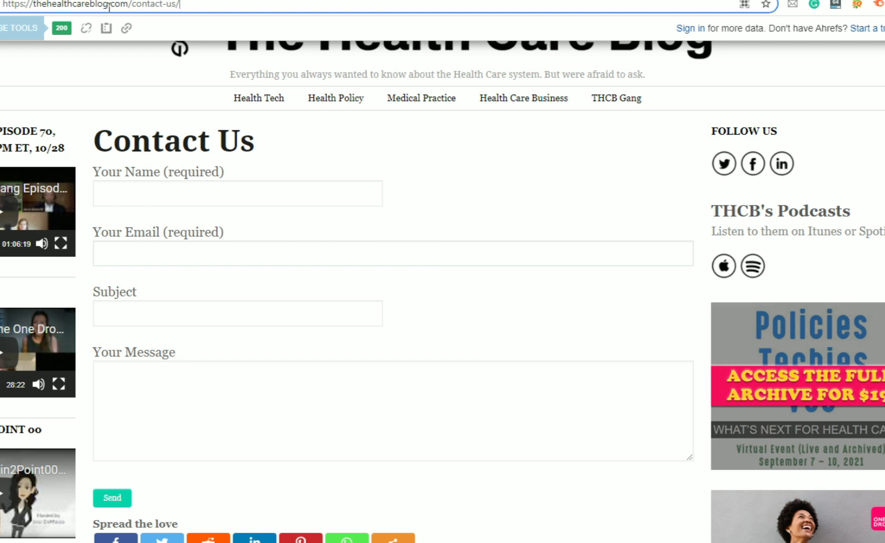
left_click_drag(115, 8, 8, 10)
key("ctrl+c")
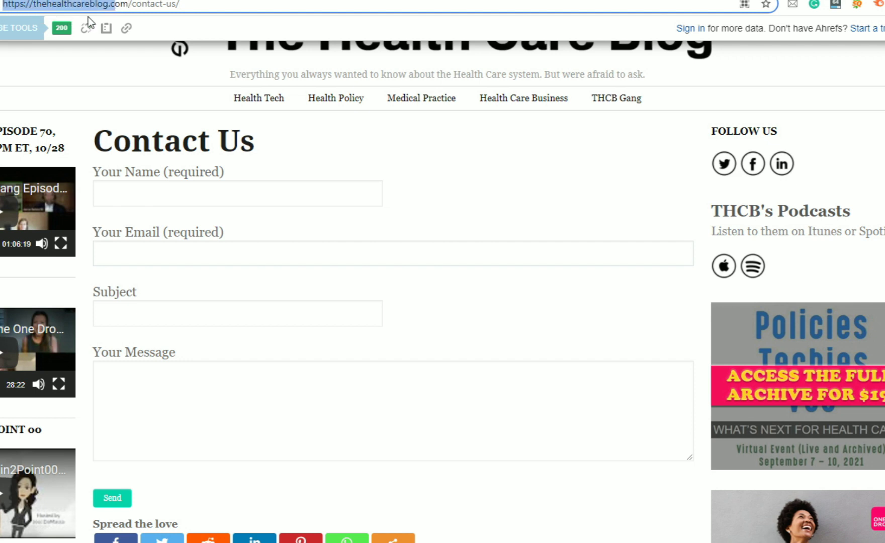
double_click(120, 6)
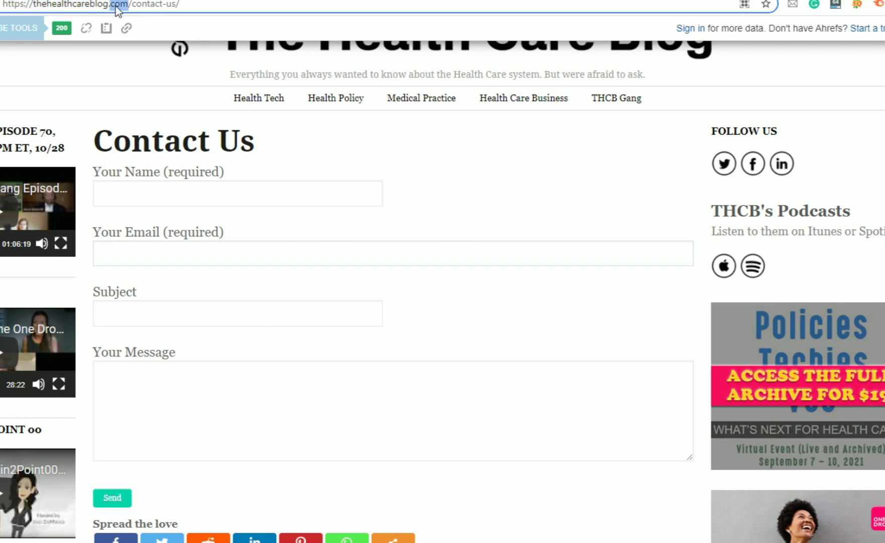
left_click_drag(3, 6, 33, 9)
left_click_drag(72, 9, 108, 12)
left_click(4, 6)
left_click_drag(6, 6, 127, 6)
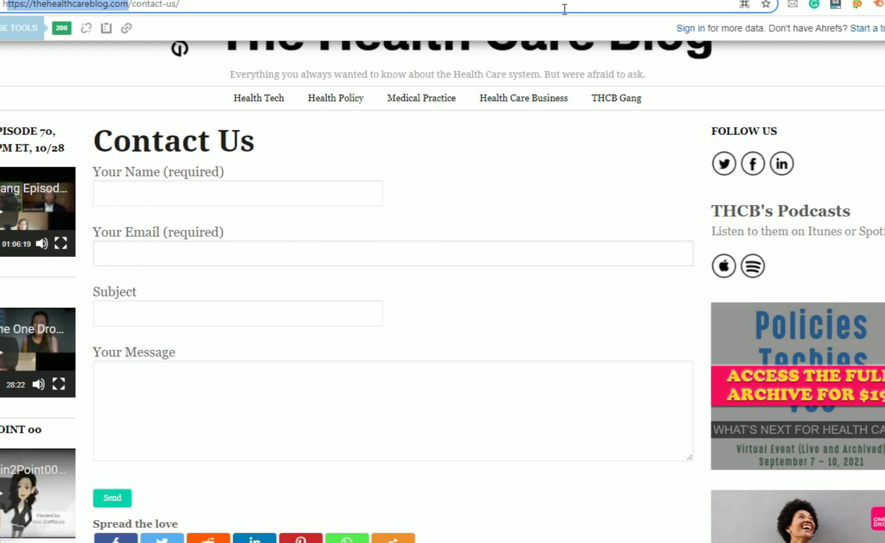
Open Google Drive in a new tab and create a blank Google Sheets spreadsheet
key("ctrl+t")
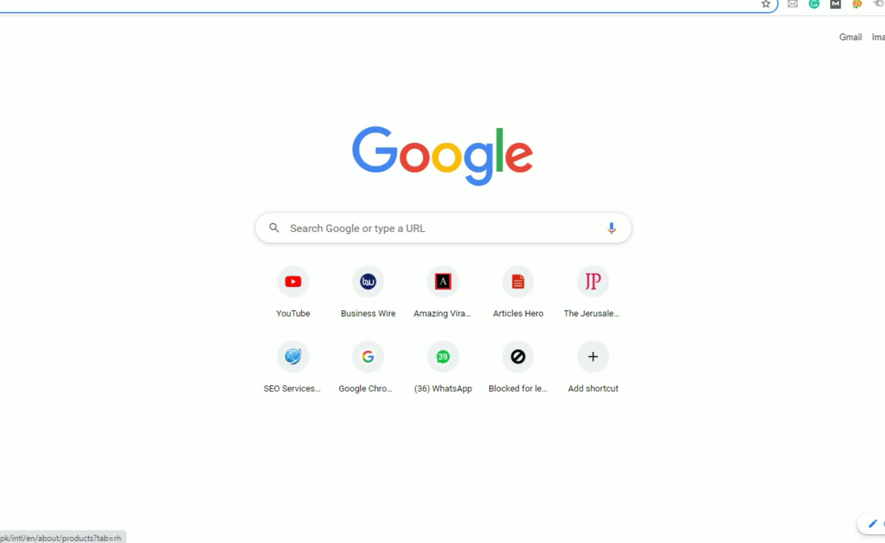
left_click(884, 37)
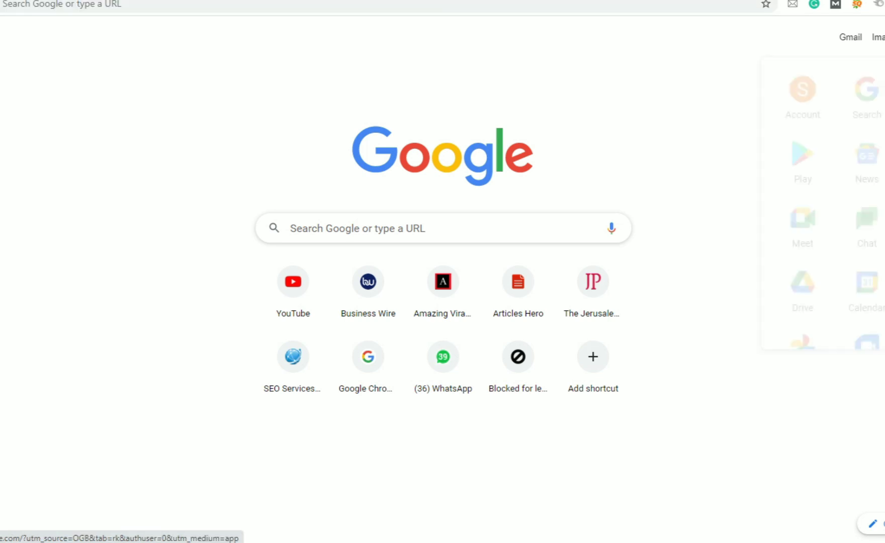
left_click(810, 290)
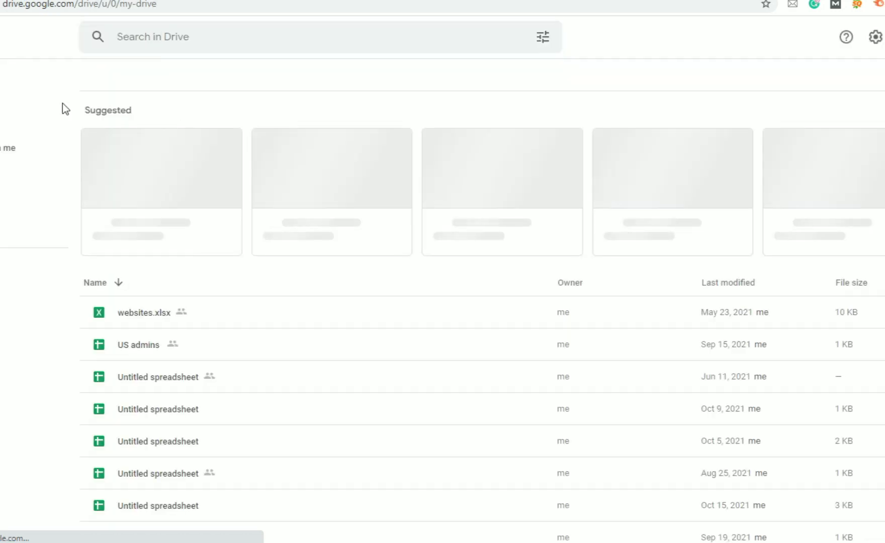
left_click(0, 83)
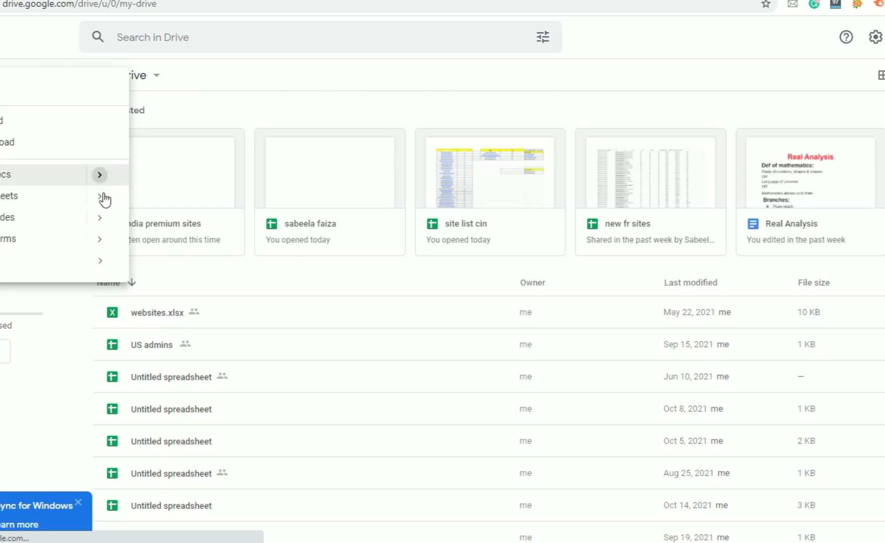
mouse_move(110, 210)
left_click(167, 212)
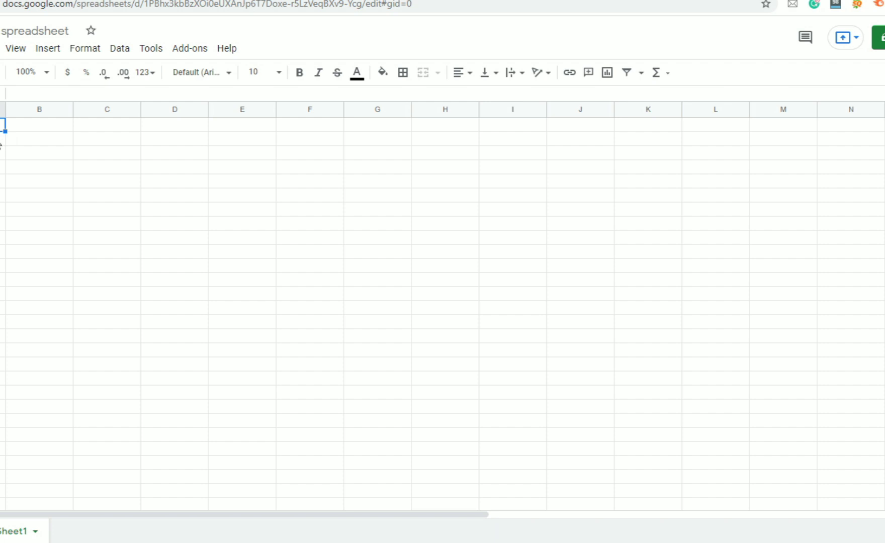
Enter the header "Sites" in cell A1 and paste the copied blog address into A2
type("Sites")
key("Return")
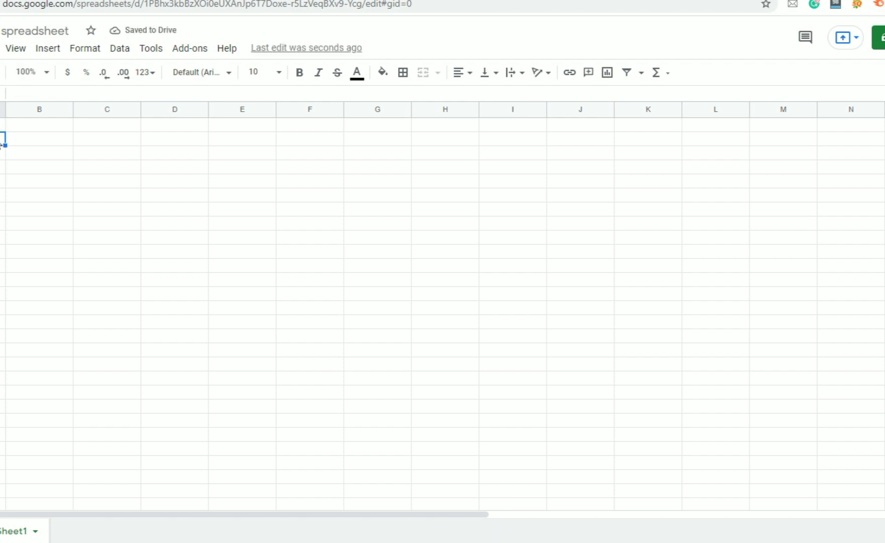
key("ctrl+v")
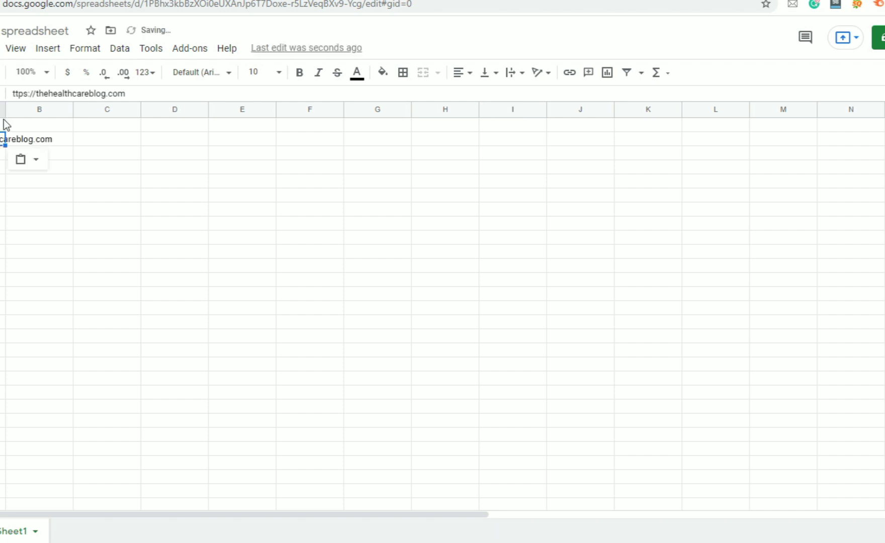
Widen column A so the pasted web address fits within it
left_click(71, 111)
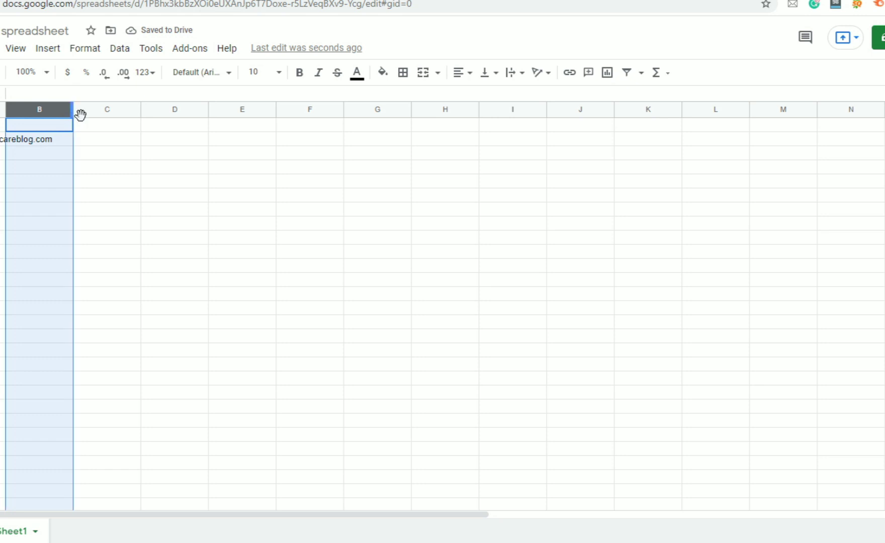
left_click(109, 143)
right_click(3, 112)
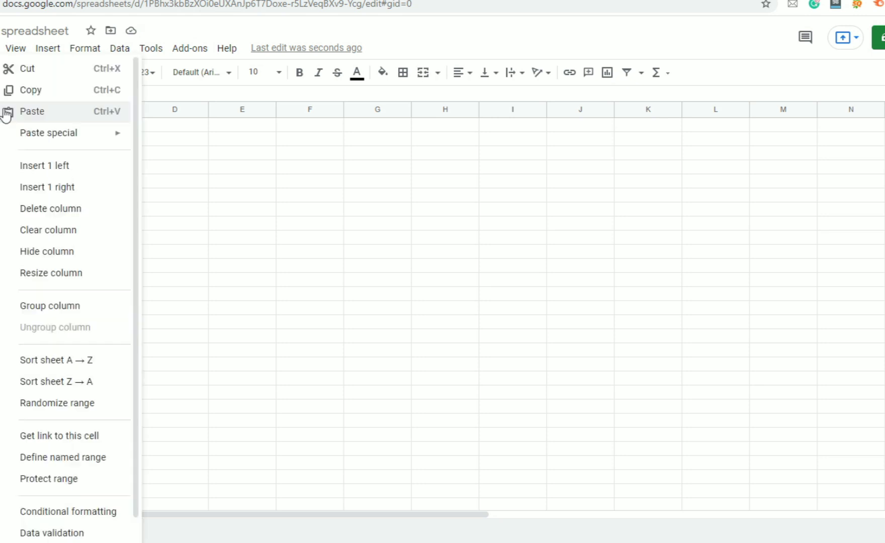
left_click(165, 168)
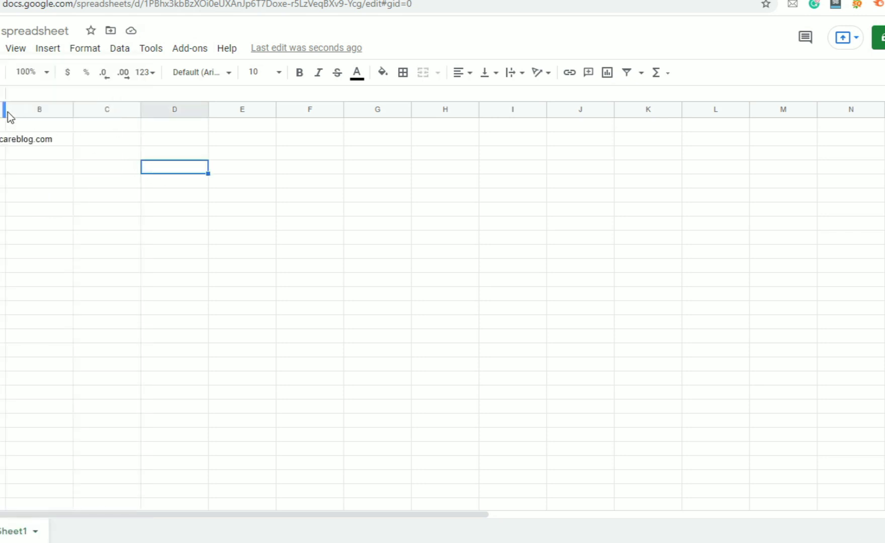
left_click_drag(4, 111, 94, 115)
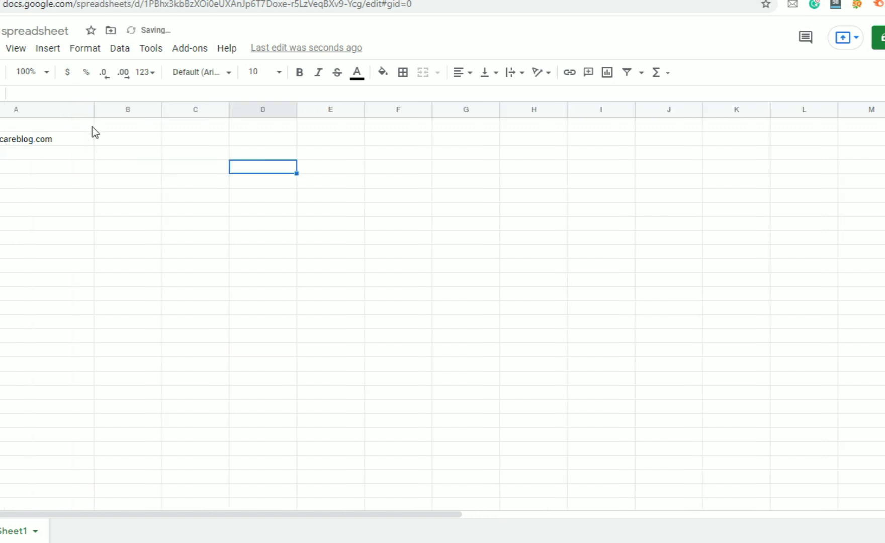
left_click(61, 146)
double_click(60, 146)
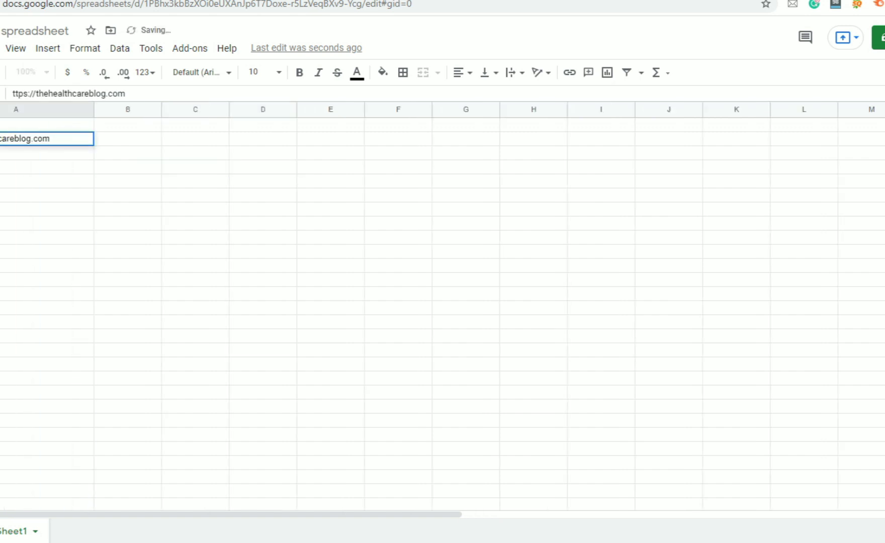
left_click(21, 139)
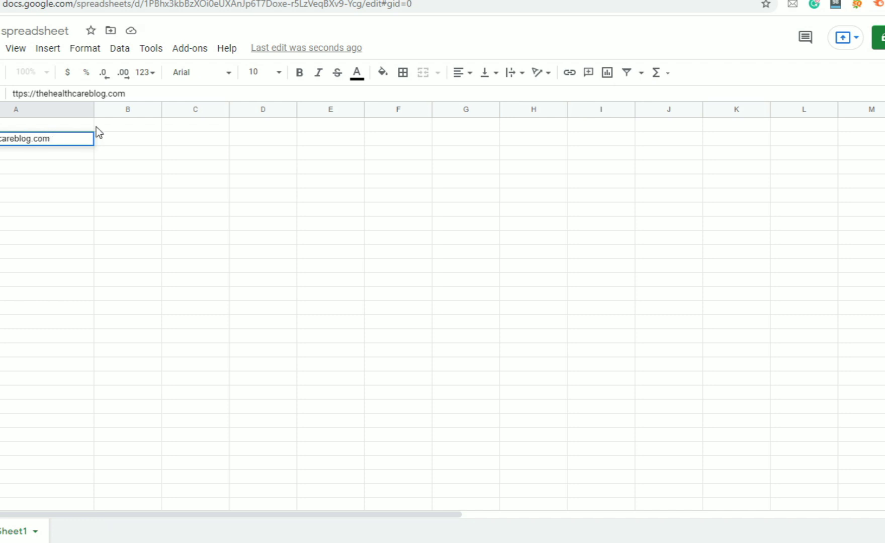
type("h")
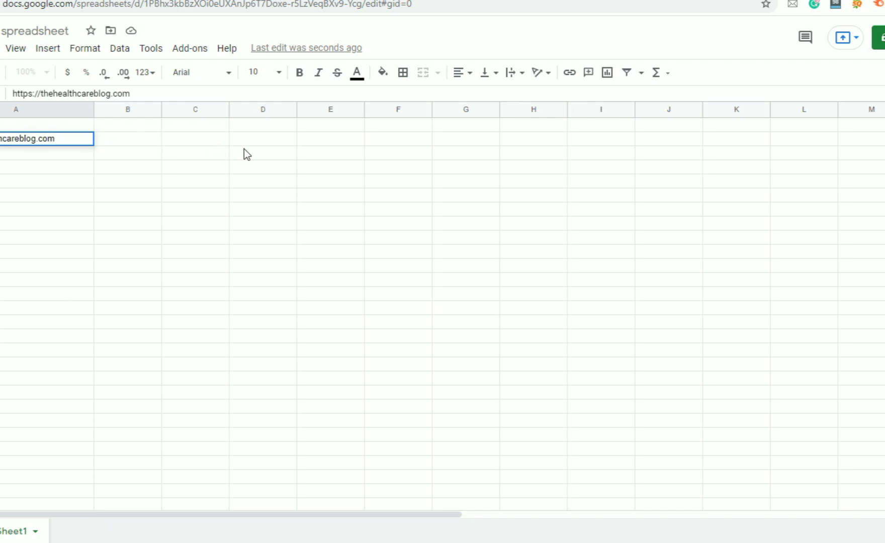
left_click(241, 151)
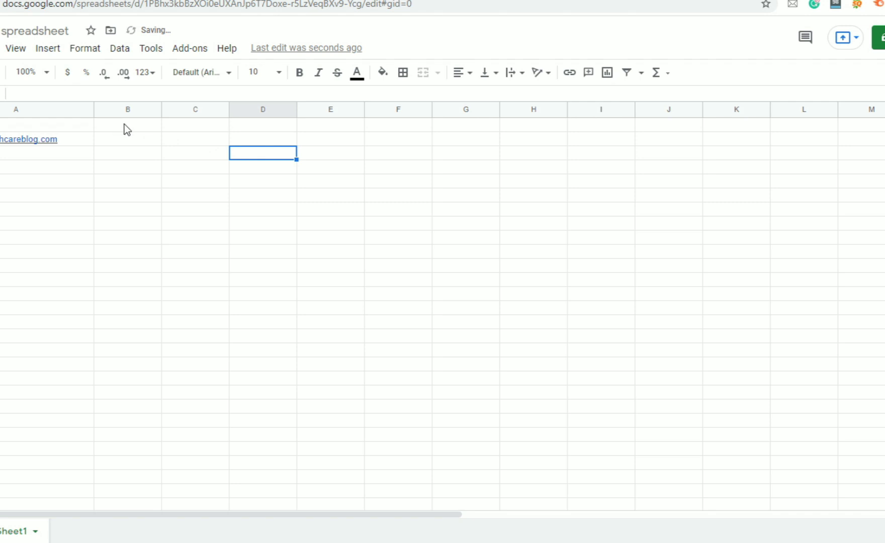
Enter the column headers "DA", "DR", "Traffic" and "Contact" in cells B1 through E1
left_click(124, 125)
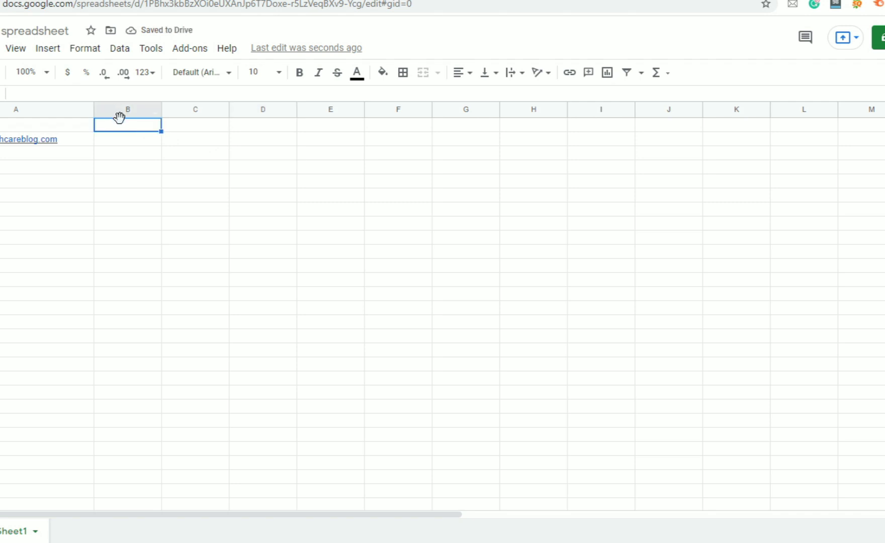
type("DA")
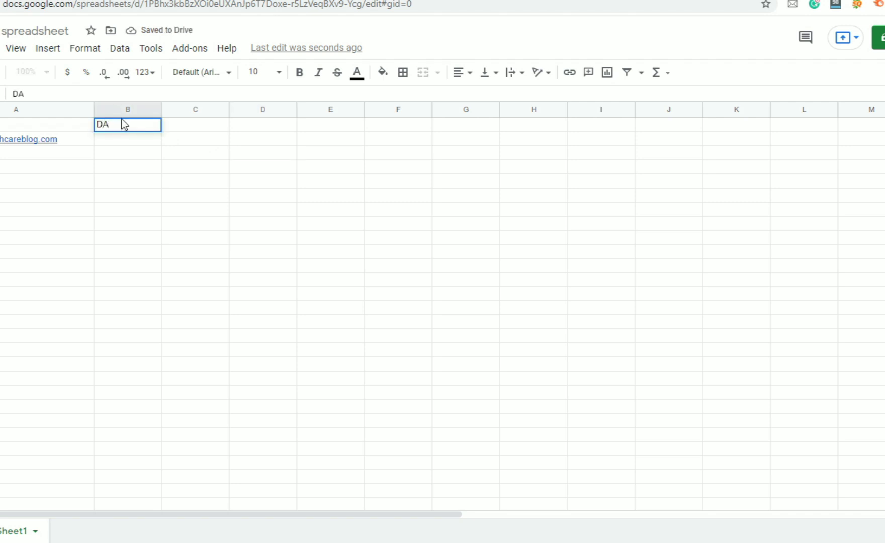
left_click(194, 126)
type("DR")
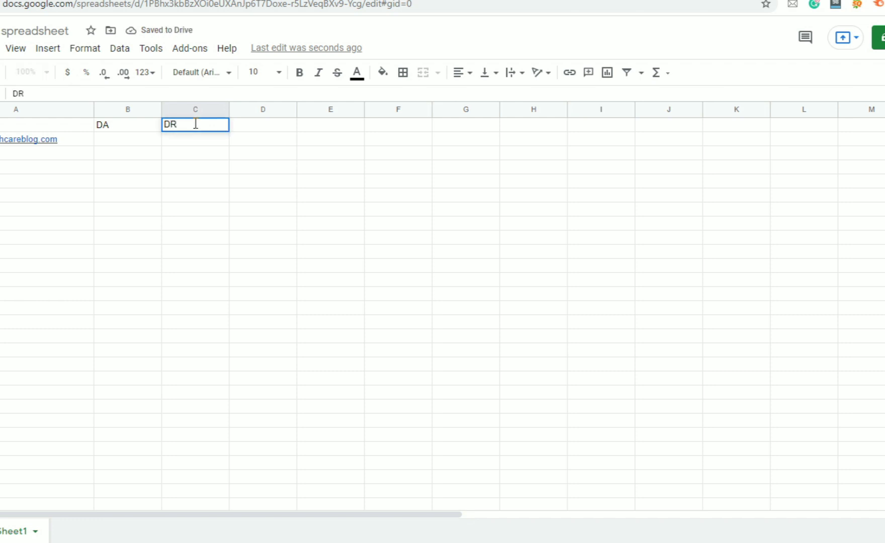
left_click(252, 126)
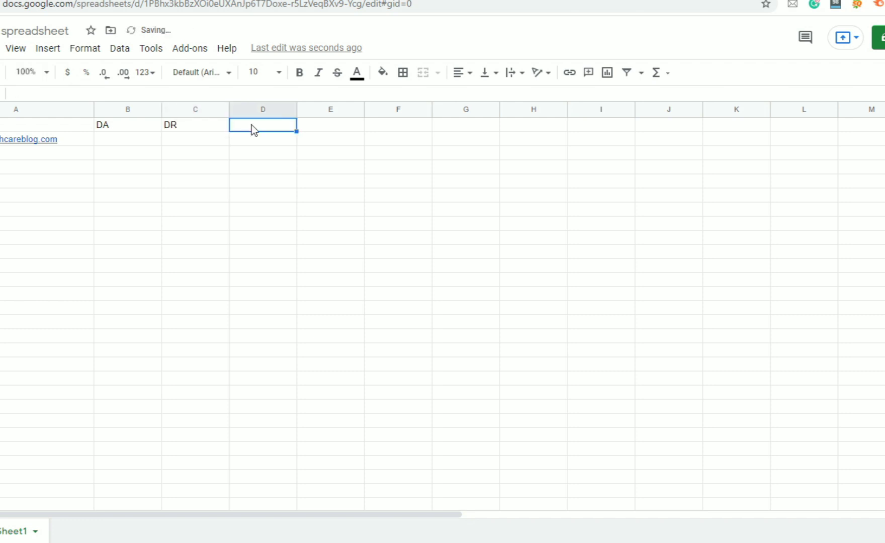
type("C")
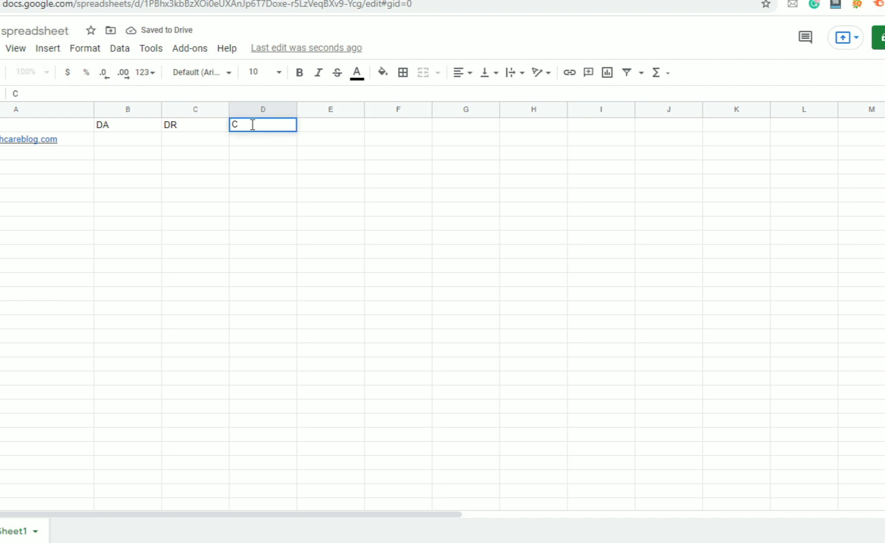
type("Tr")
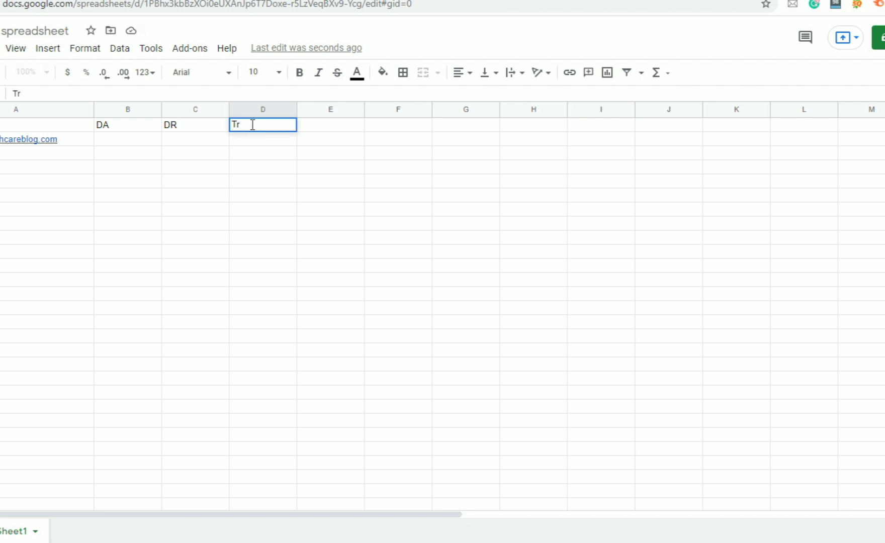
type("affic")
key("Tab")
type("Contact")
key("Return")
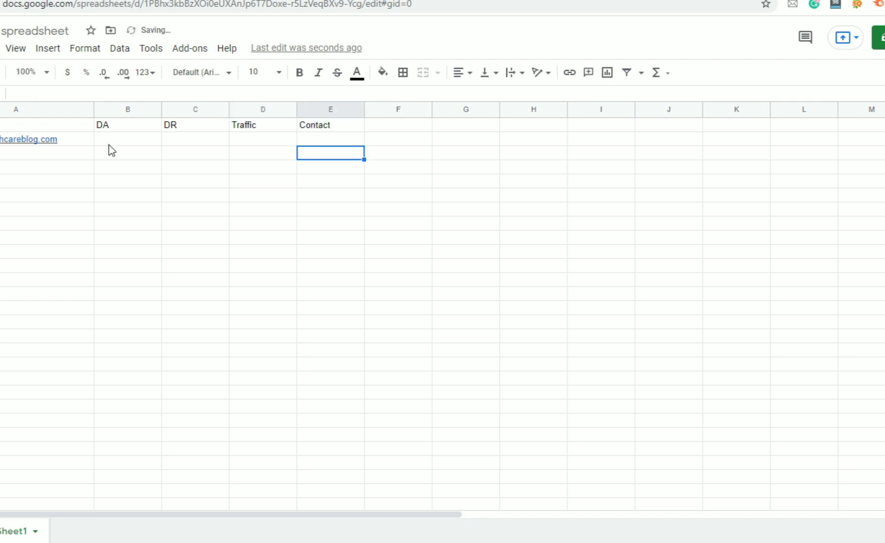
Record 64 as the health care blog's DA in cell B2
left_click(110, 140)
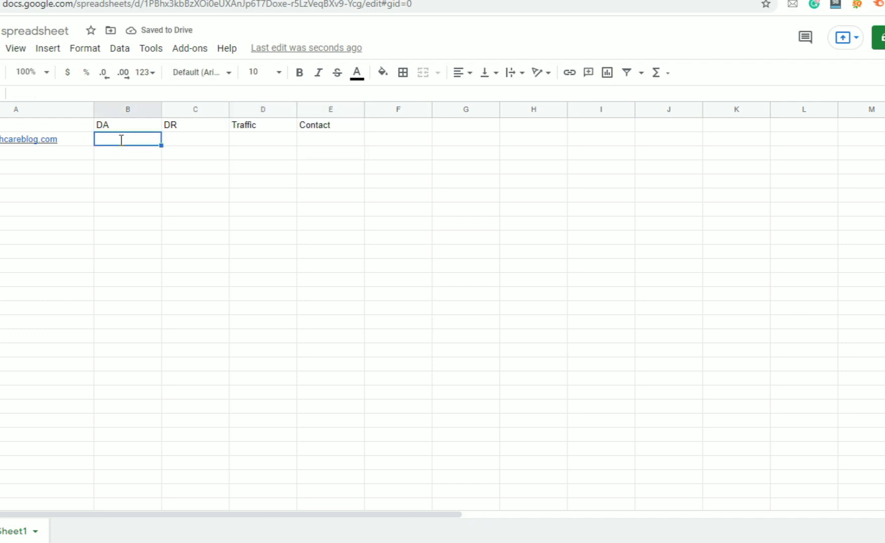
type("64")
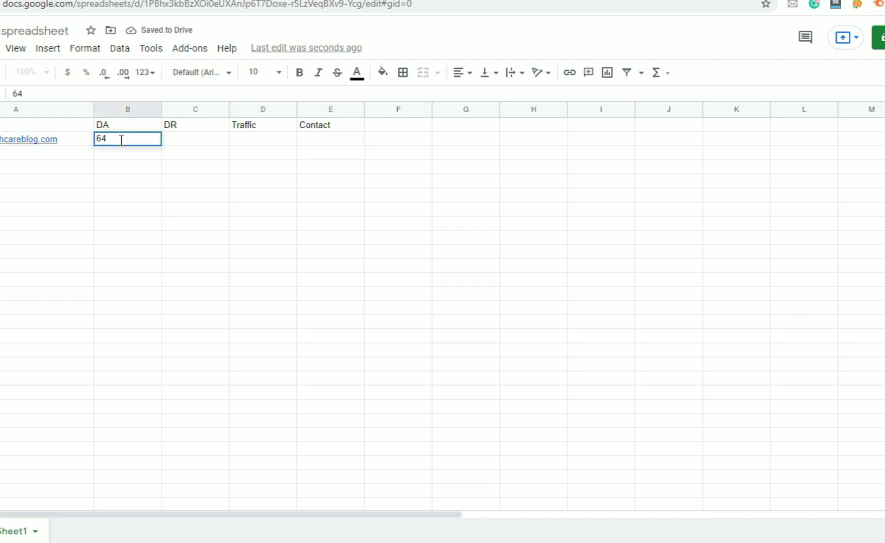
left_click(207, 142)
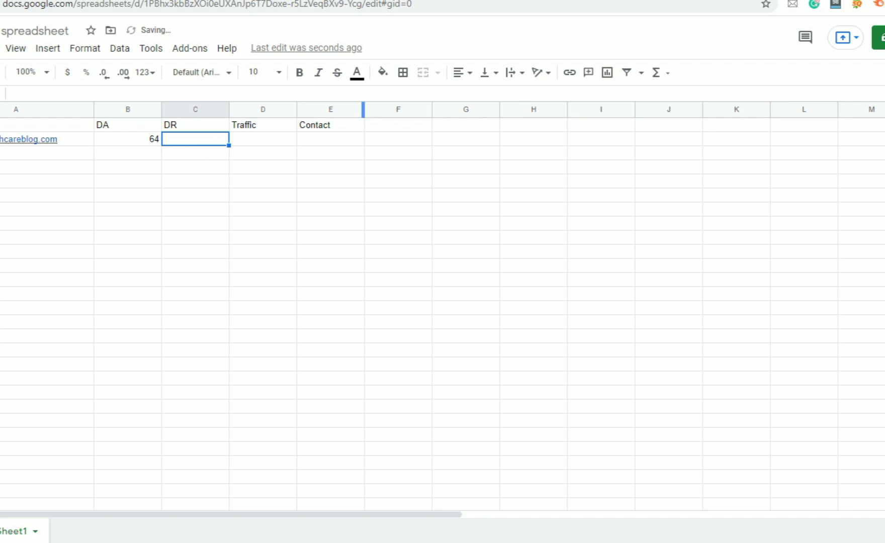
Turn on MozBar on the health care blog's contact page and highlight its DA score
left_click(403, 0)
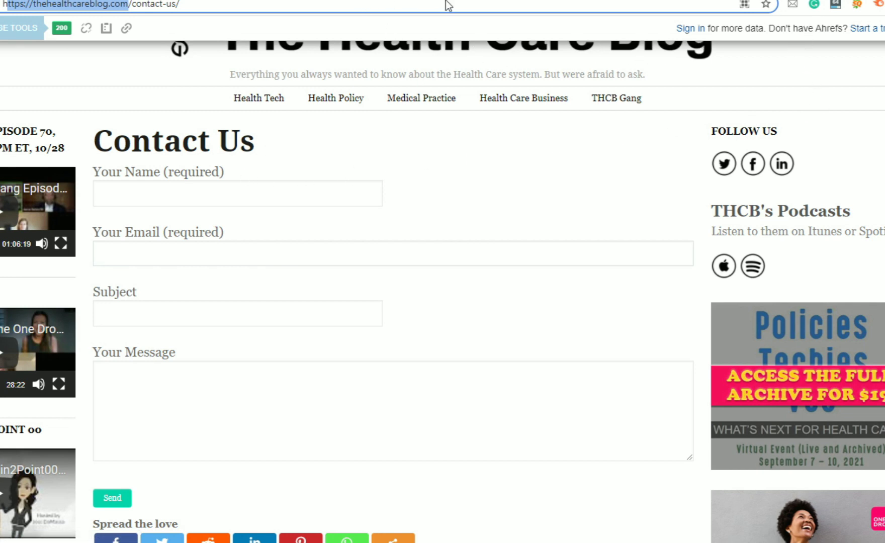
left_click(835, 7)
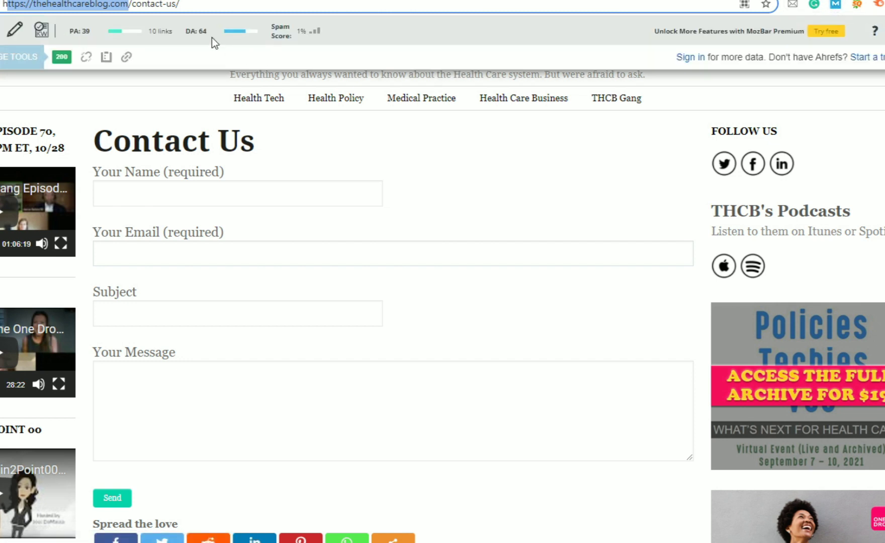
mouse_move(214, 34)
left_mouse_down()
mouse_move(187, 35)
mouse_move(212, 35)
left_mouse_up()
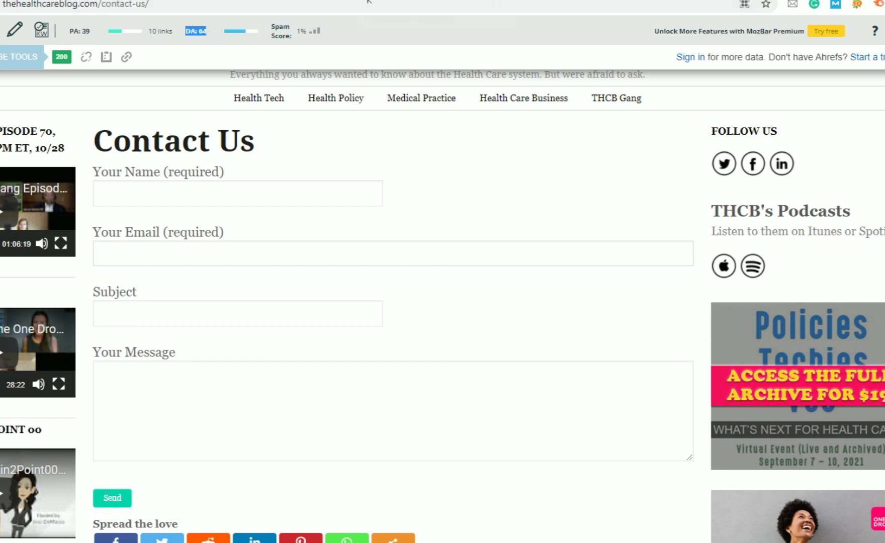
Look through the blog's contact page for its contact method and record "form" under Contact in cell E2
left_click(312, 0)
left_click(428, 0)
scroll(468, 151, "down", 8)
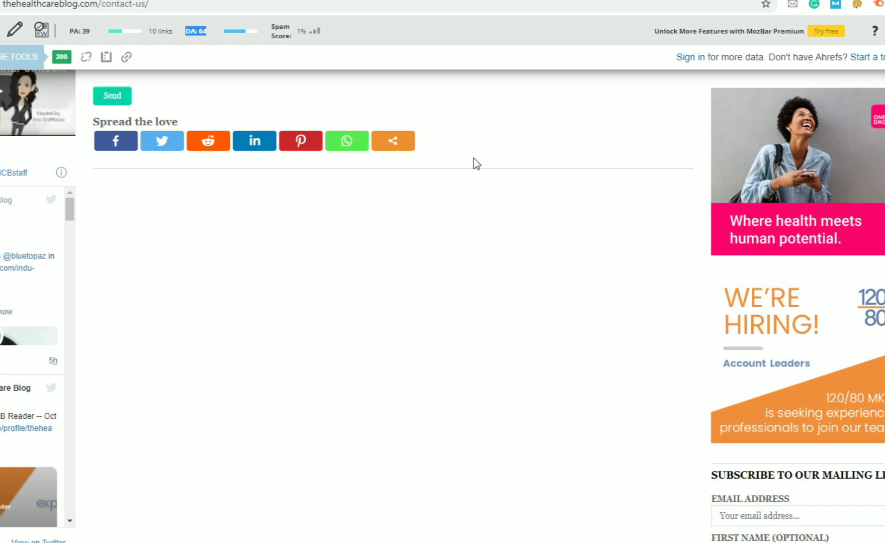
scroll(473, 158, "down", 5)
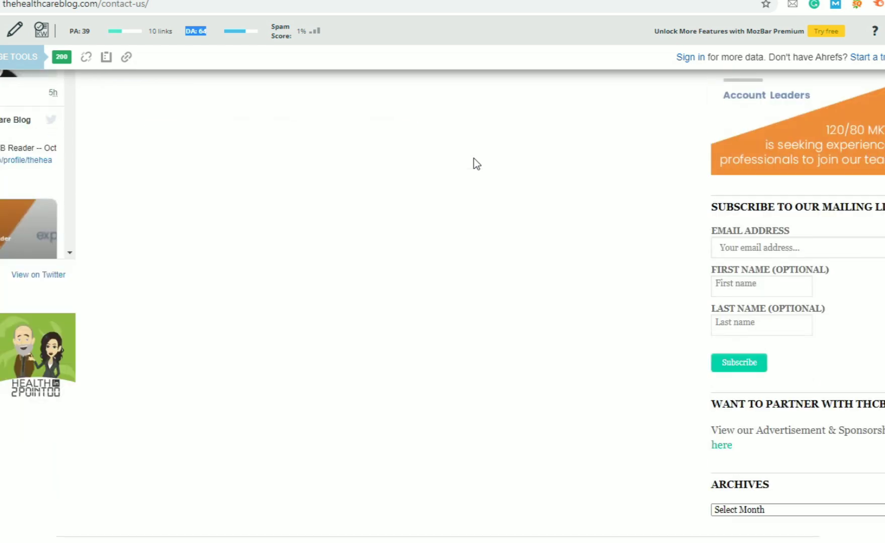
scroll(474, 158, "up", 14)
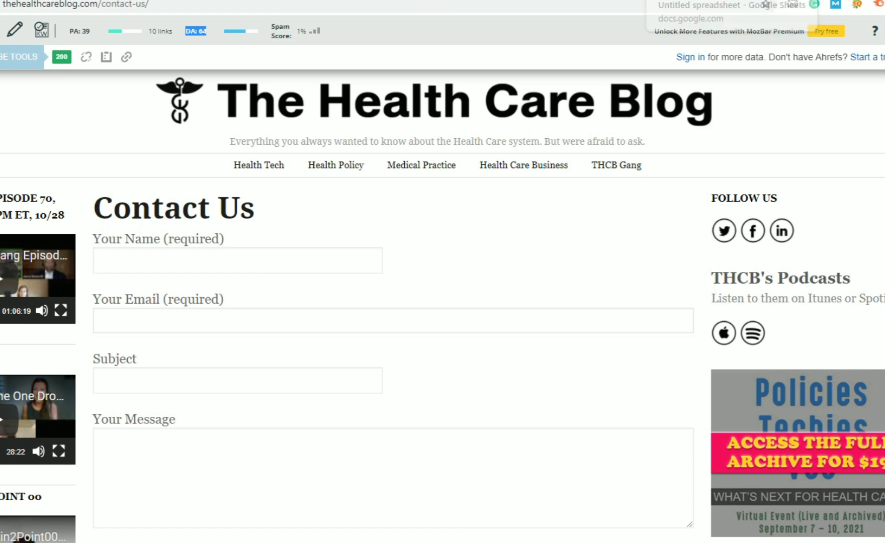
left_click(704, 1)
left_click(314, 143)
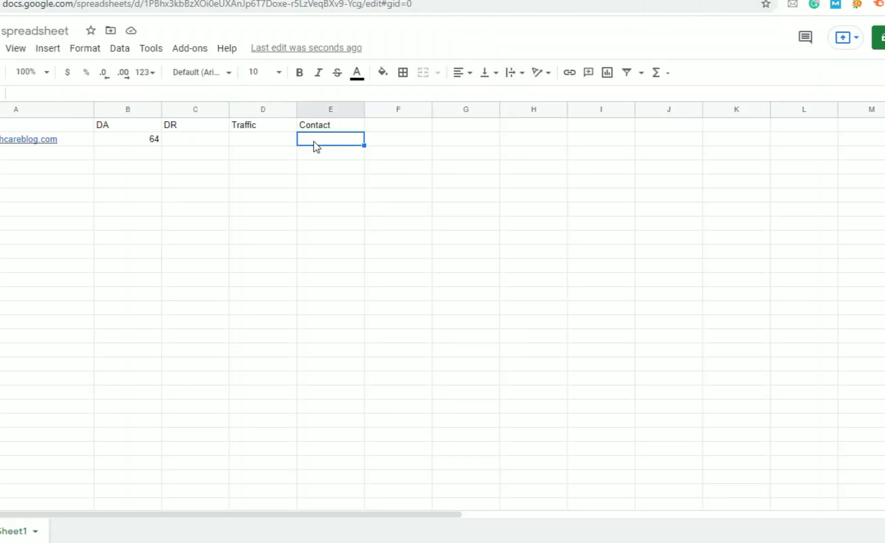
type("form")
Search Google for "dr checker" in a new tab and open the Ahrefs Website Authority Checker
left_click(200, 144)
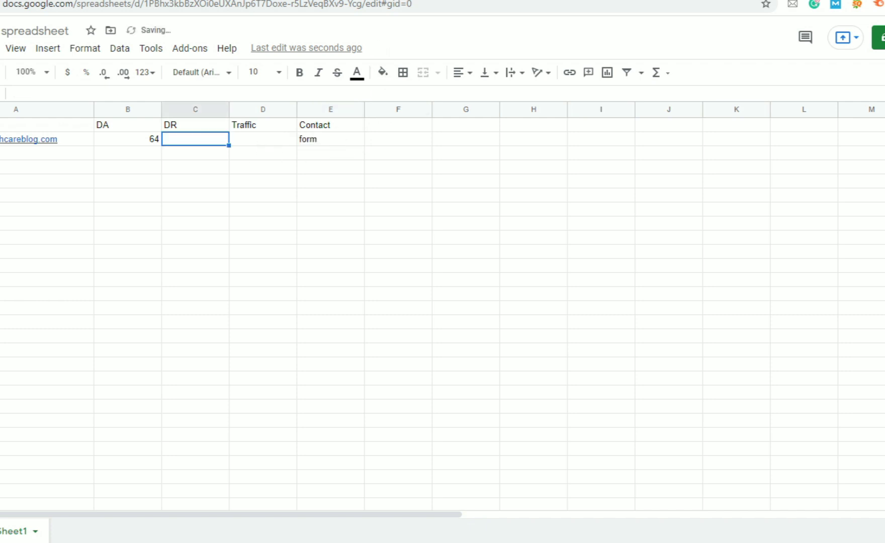
left_click(382, 1)
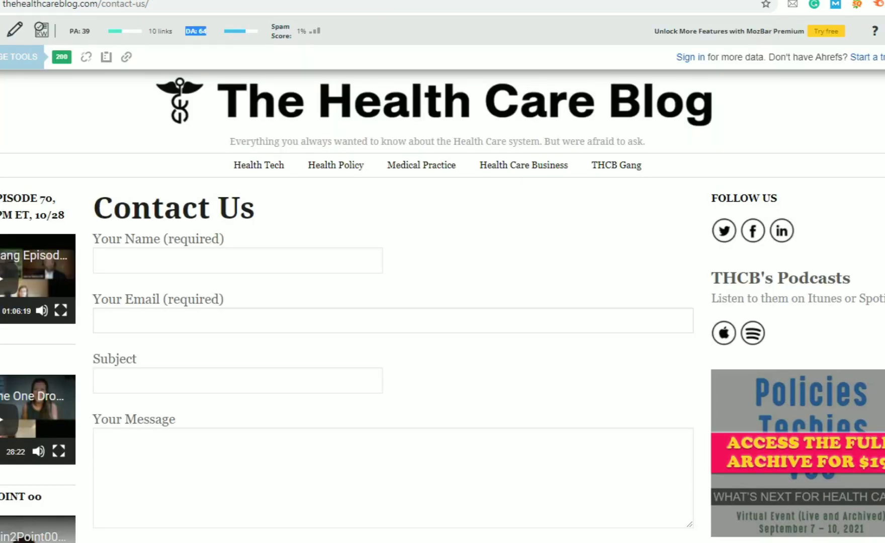
left_click(322, 0)
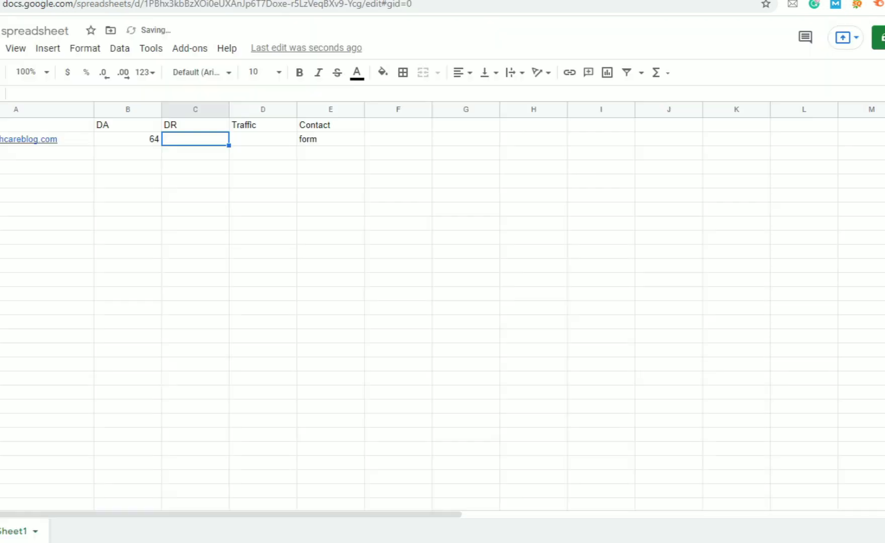
left_click(623, 1)
left_click(641, 0)
left_click(668, 1)
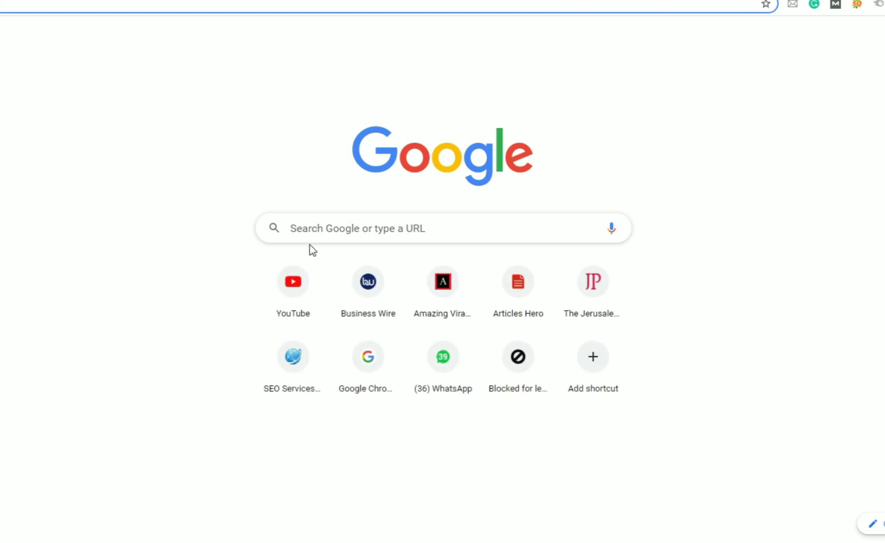
type("Dr")
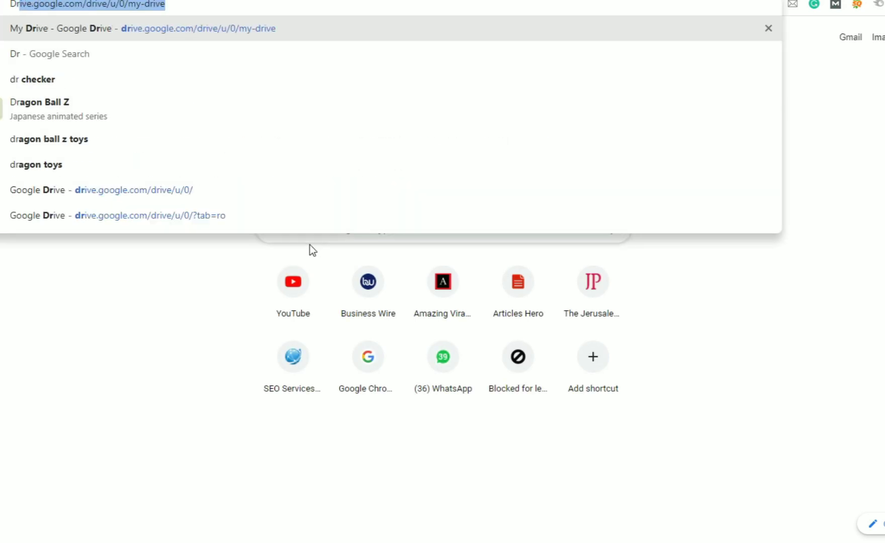
key("BackSpace")
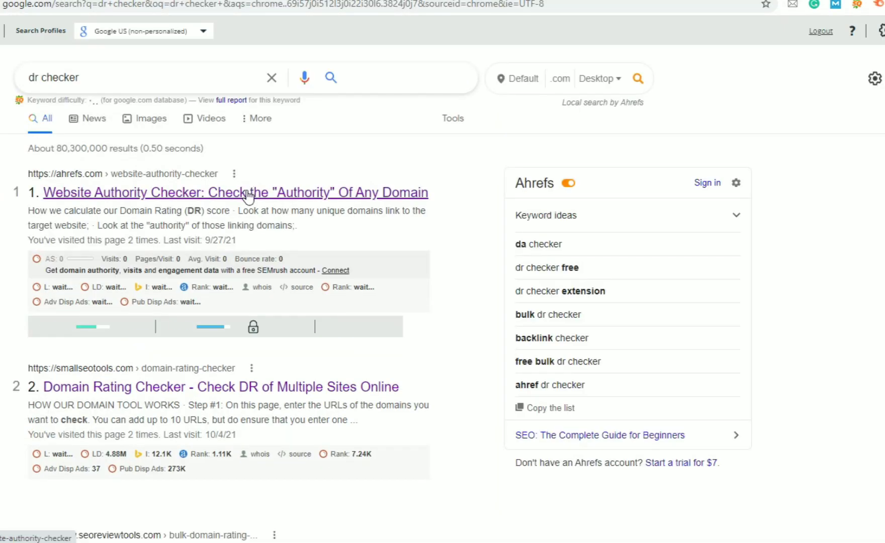
left_click(246, 192)
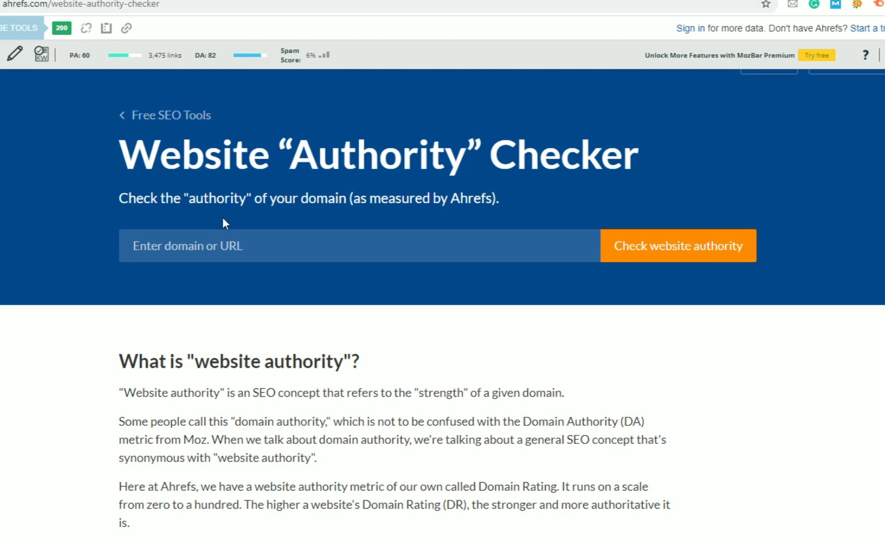
left_click(267, 247)
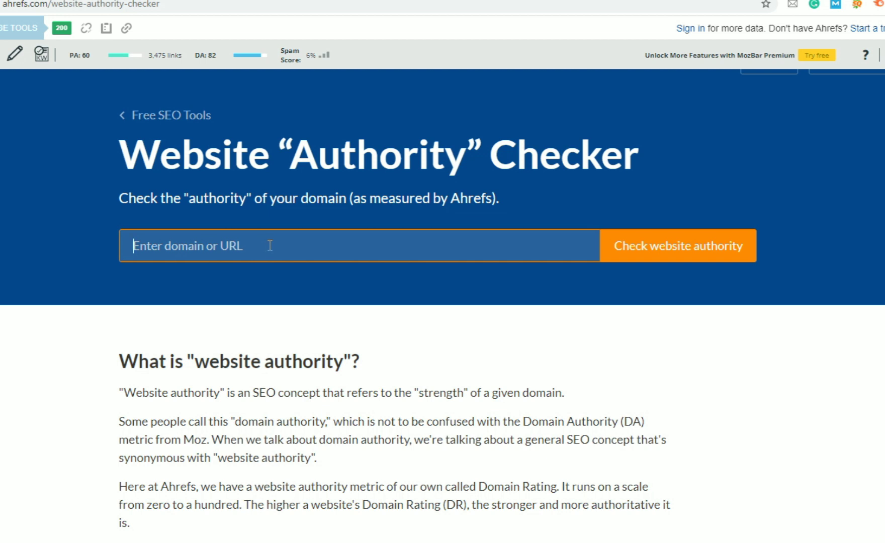
type("ttps://thehealthcareblog.com")
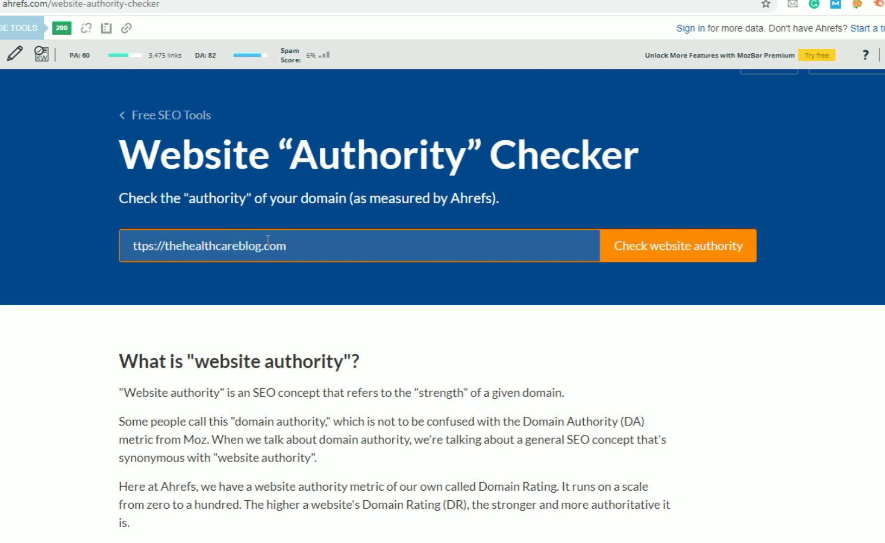
left_click(134, 246)
type("h")
left_click(624, 236)
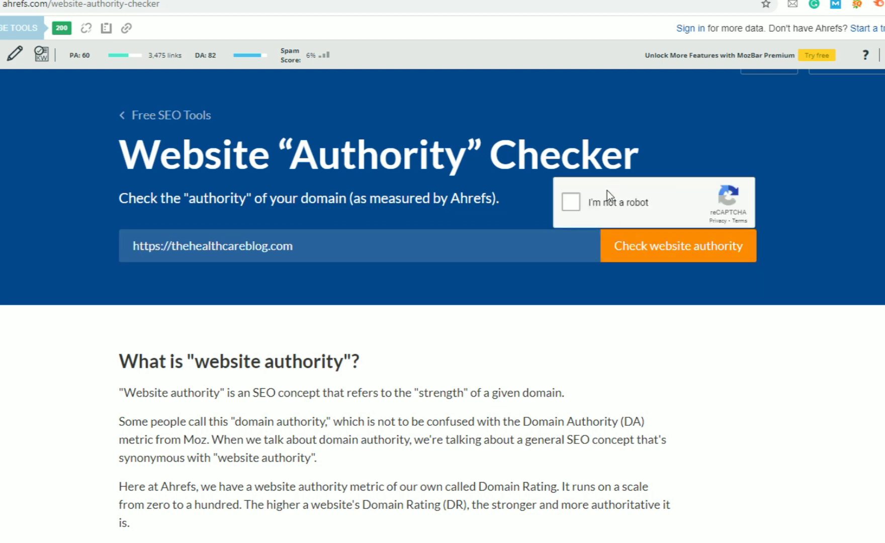
left_click(580, 204)
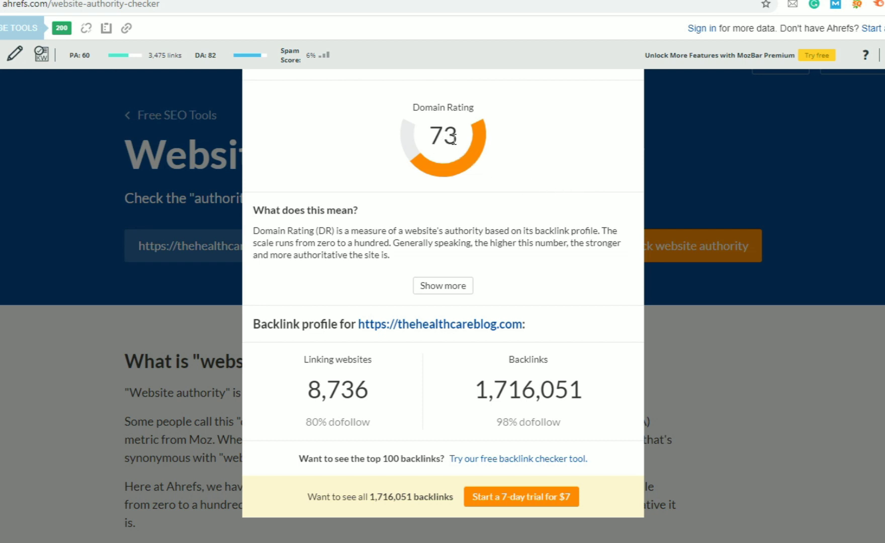
Copy the Domain Rating 73 from the Ahrefs result into the DR cell C2 of the spreadsheet
left_click_drag(455, 134, 430, 138)
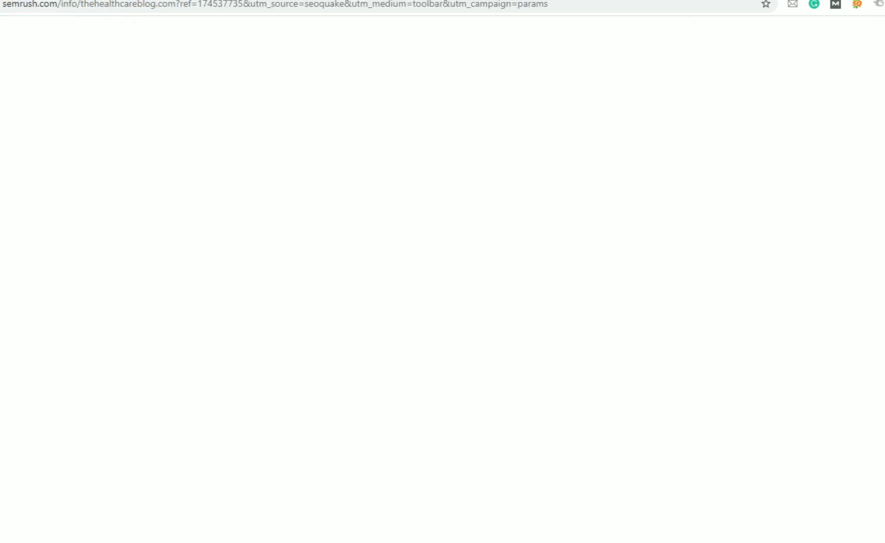
key("ctrl+Tab")
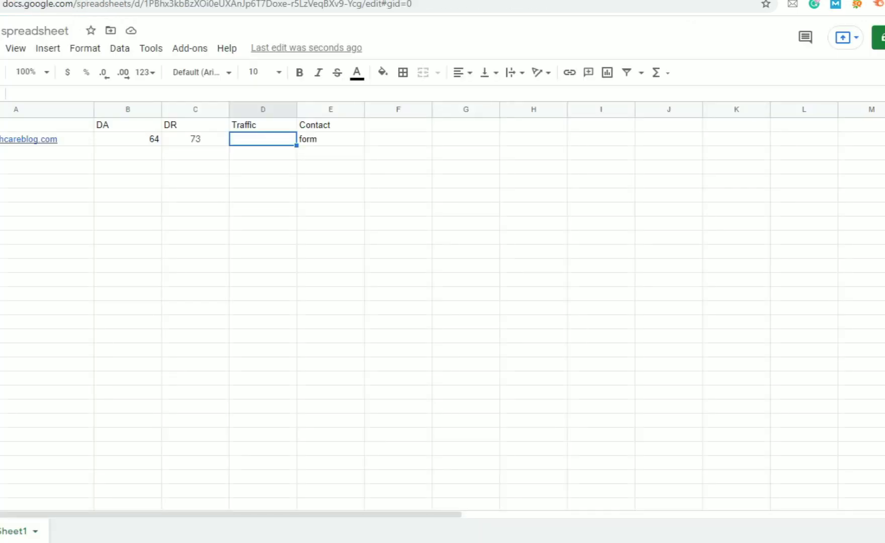
Look up the blog's SEMrush traffic with SEOquake on its contact page and record 3.42k in cell D2
key("ctrl+Tab")
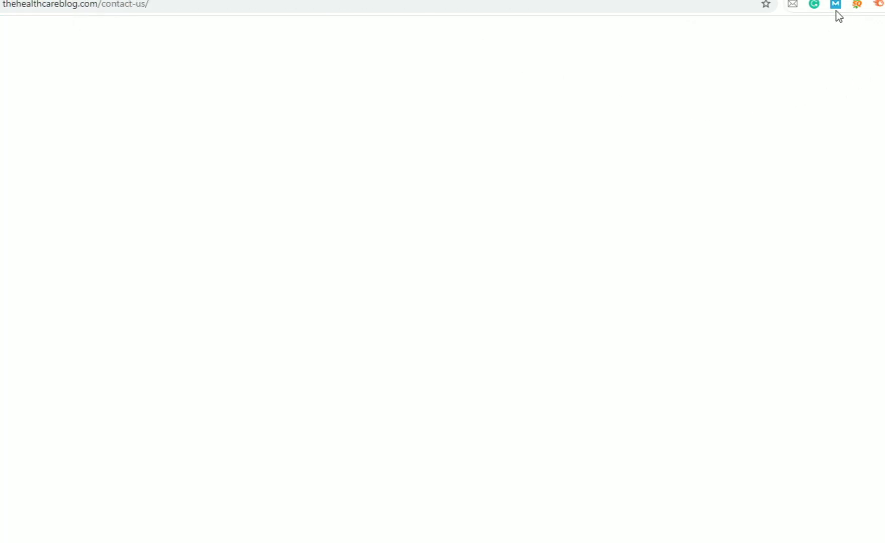
left_click(856, 5)
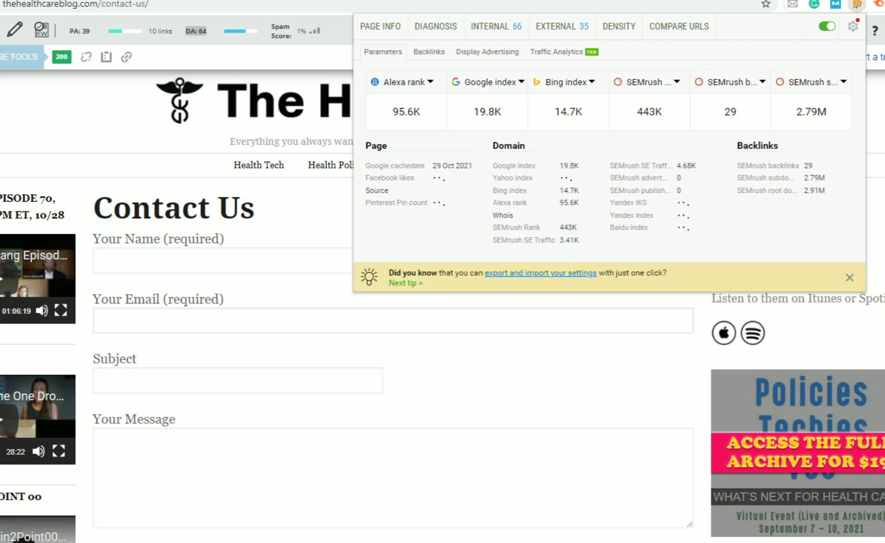
left_click(463, 1)
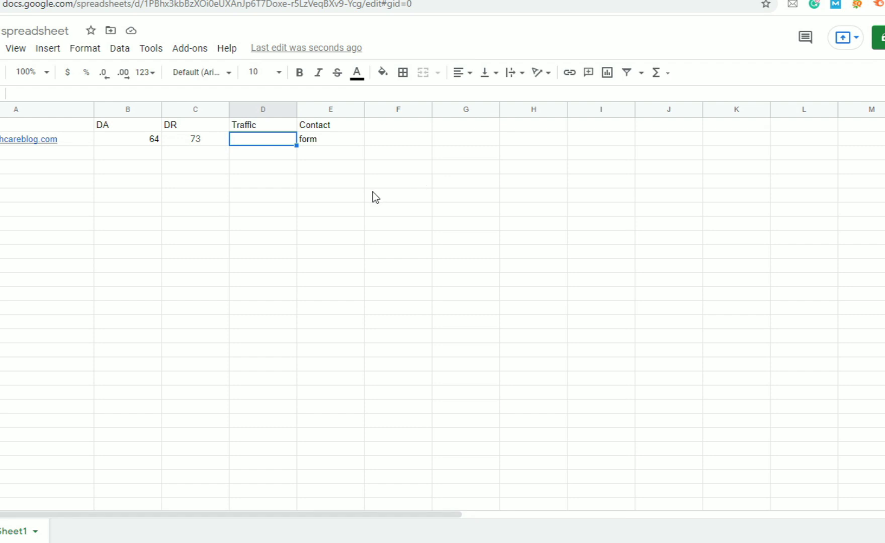
type("3.4")
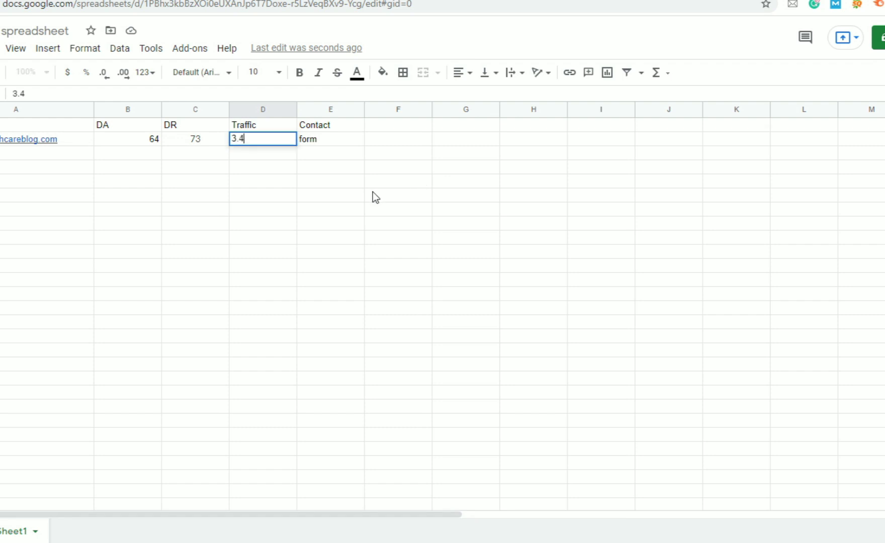
type("2k")
left_click(80, 158)
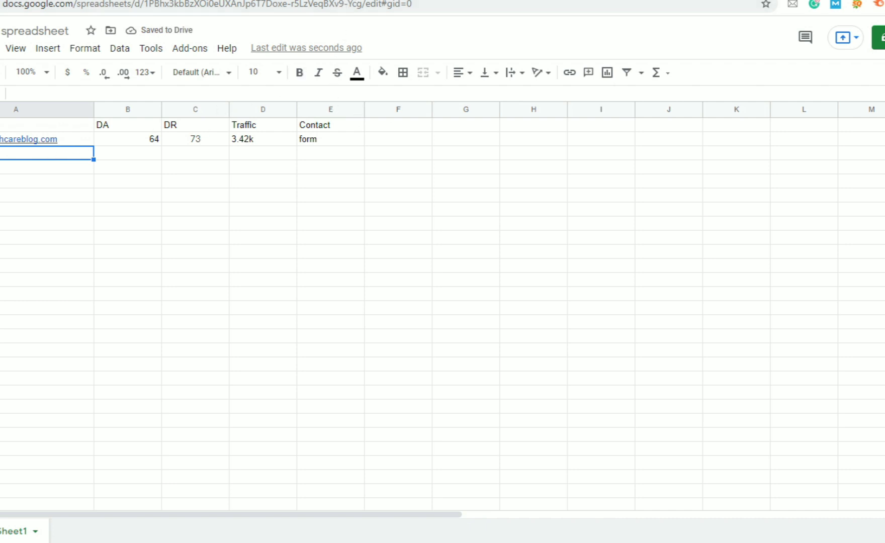
Return to the "write for us" "health" search results and open the "Write for Us - Digital Health Buzz!" result in a new tab
left_click(345, 0)
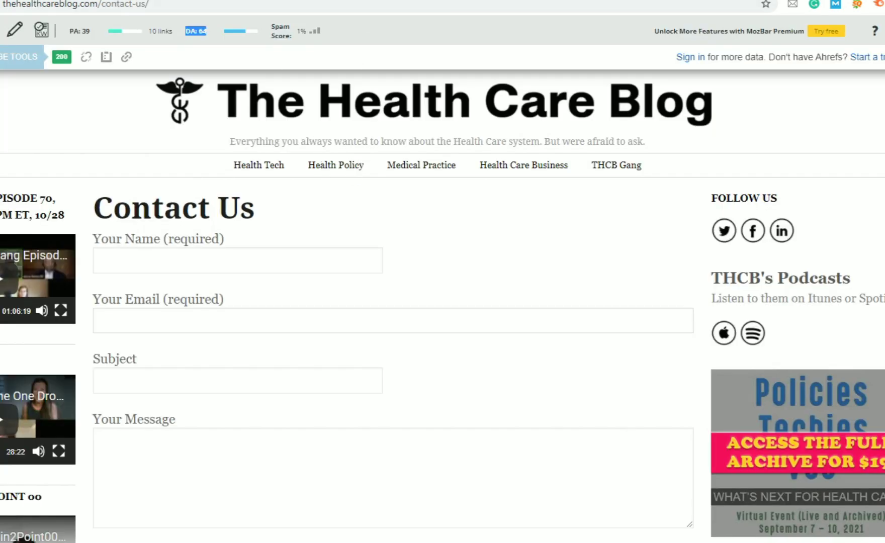
left_click(266, 0)
scroll(282, 216, "down", 2)
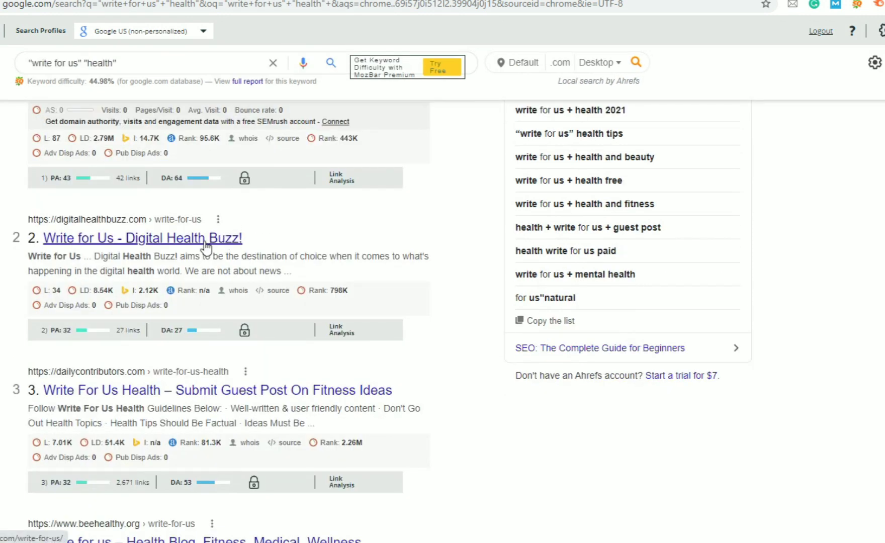
right_click(205, 243)
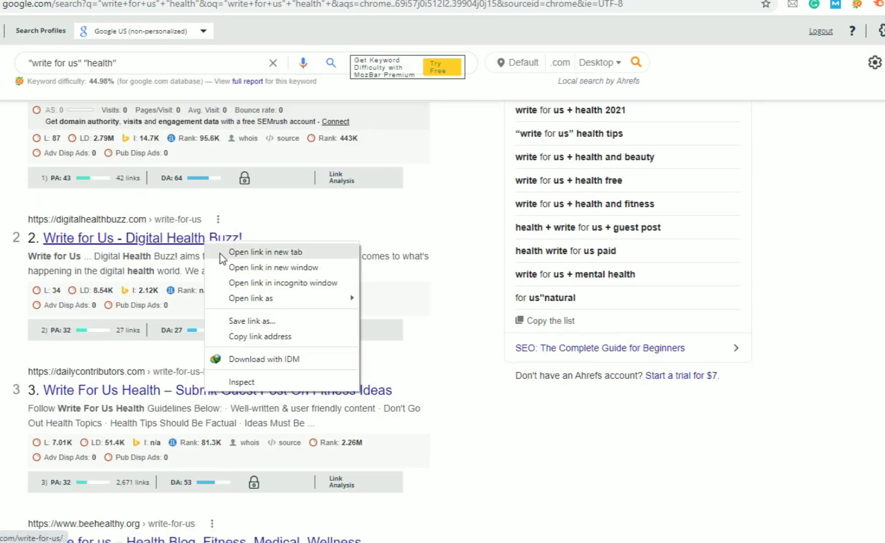
left_click(220, 253)
left_click(294, 0)
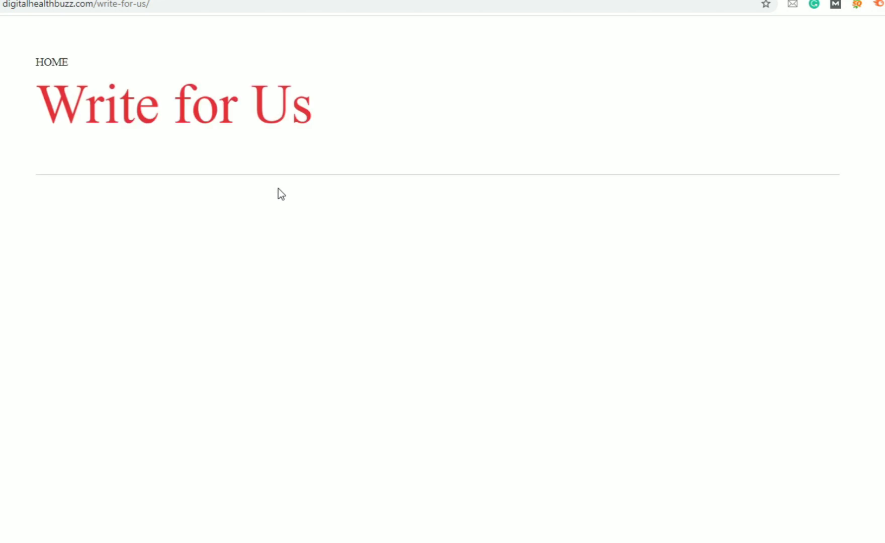
Check the MozBar DA on the Digital Health Buzz page and dismiss its notification prompt, content submission banner and lead-generation pop-up
scroll(394, 222, "down", 3)
scroll(394, 222, "up", 3)
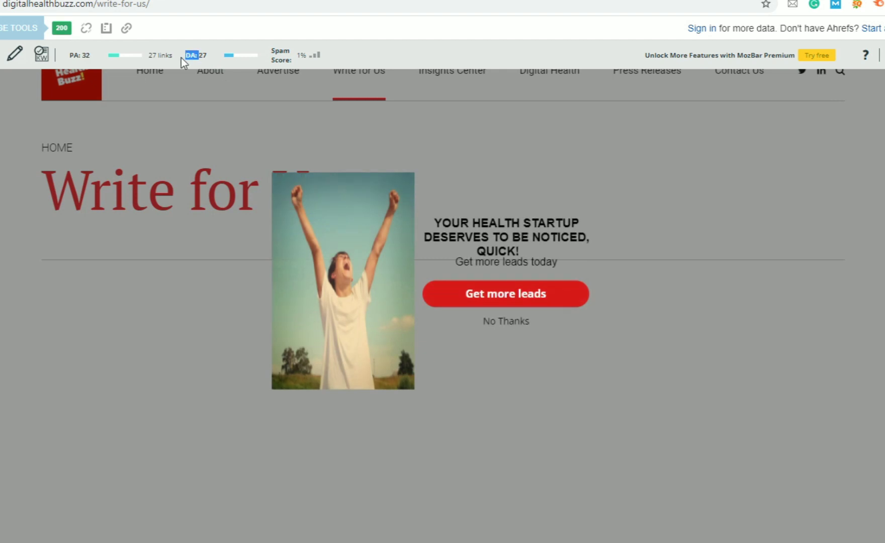
left_click_drag(197, 55, 187, 56)
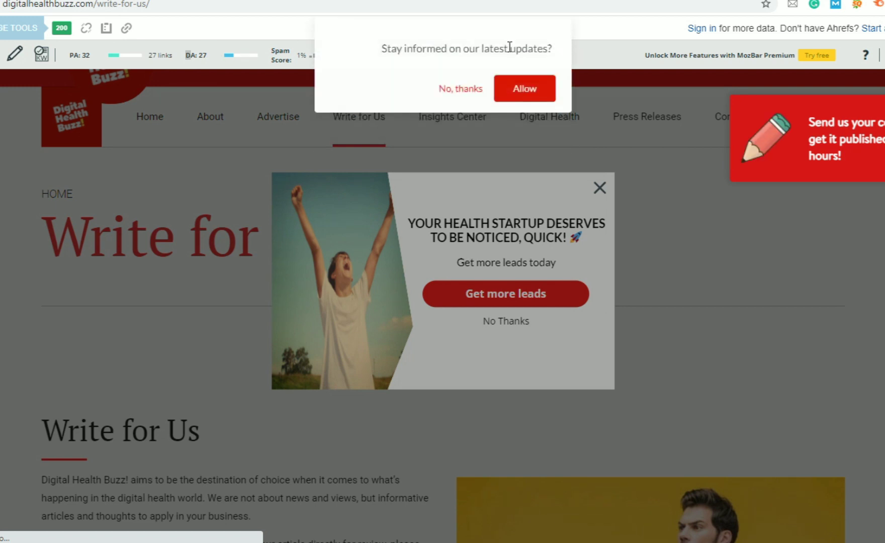
left_click(467, 89)
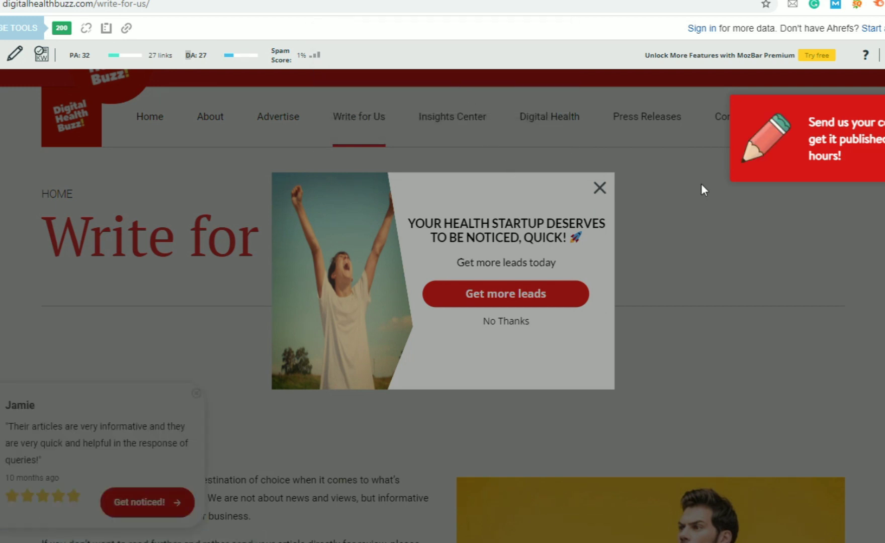
left_click(883, 105)
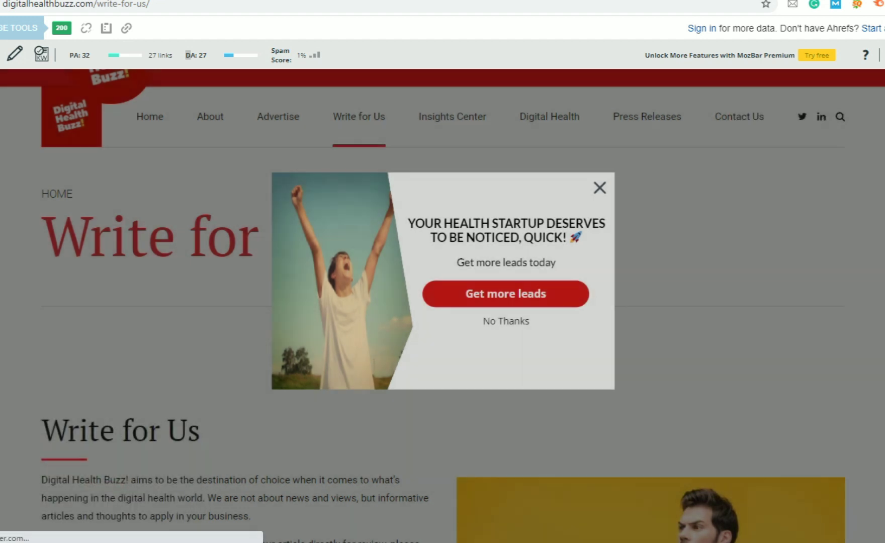
left_click(599, 189)
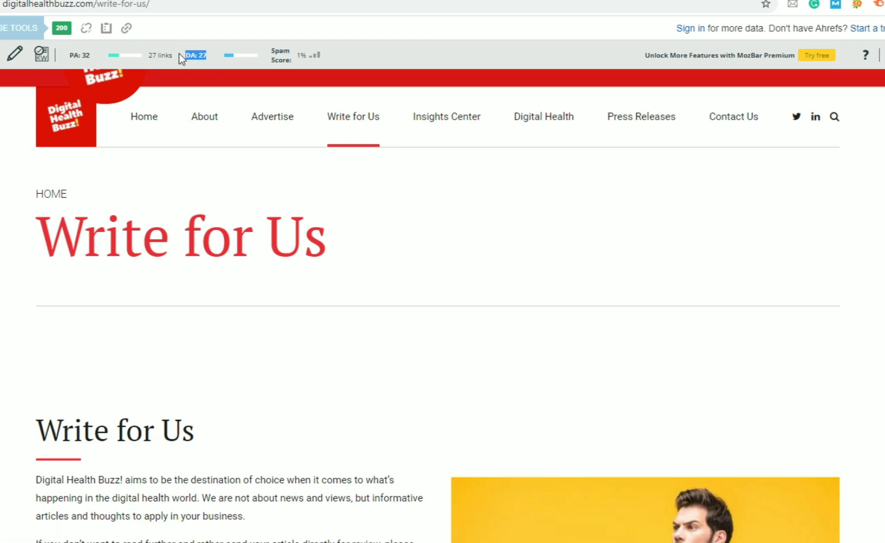
left_click(92, 5)
left_click(74, 5)
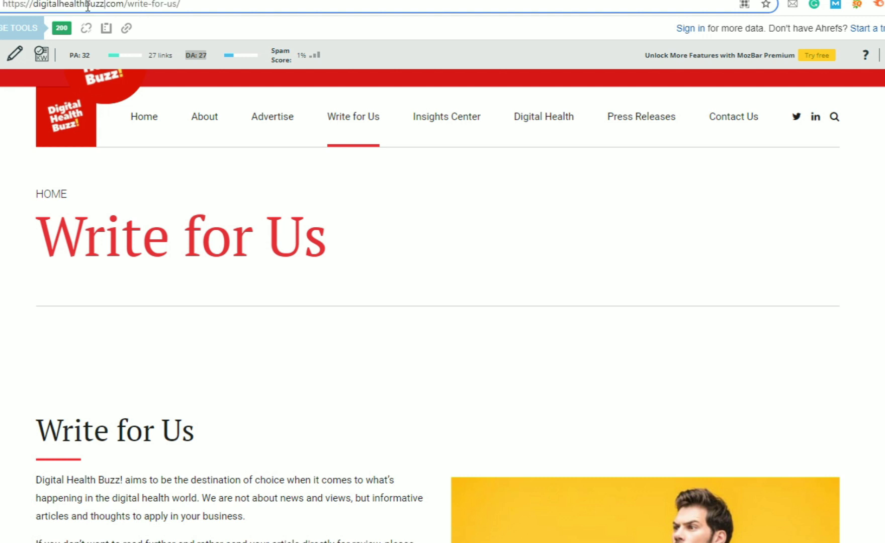
left_click_drag(124, 5, 2, 16)
key("ctrl+c")
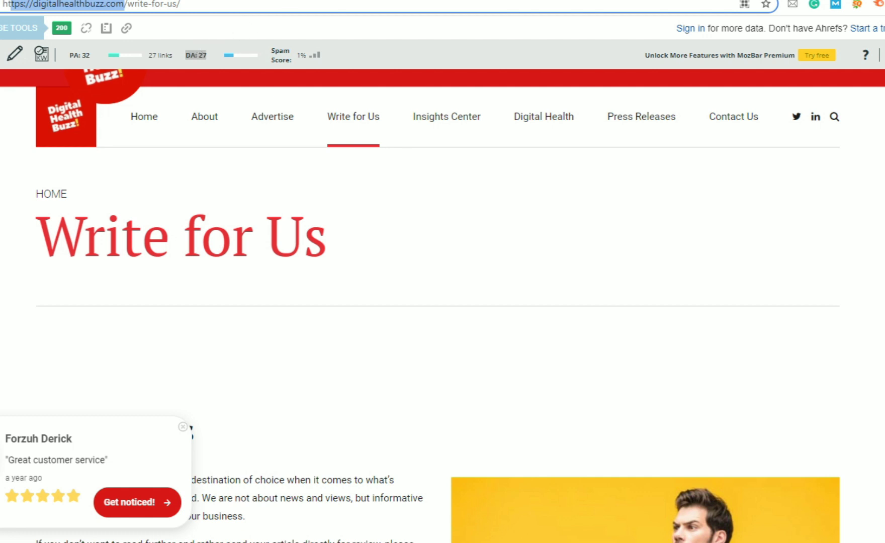
left_click(460, 0)
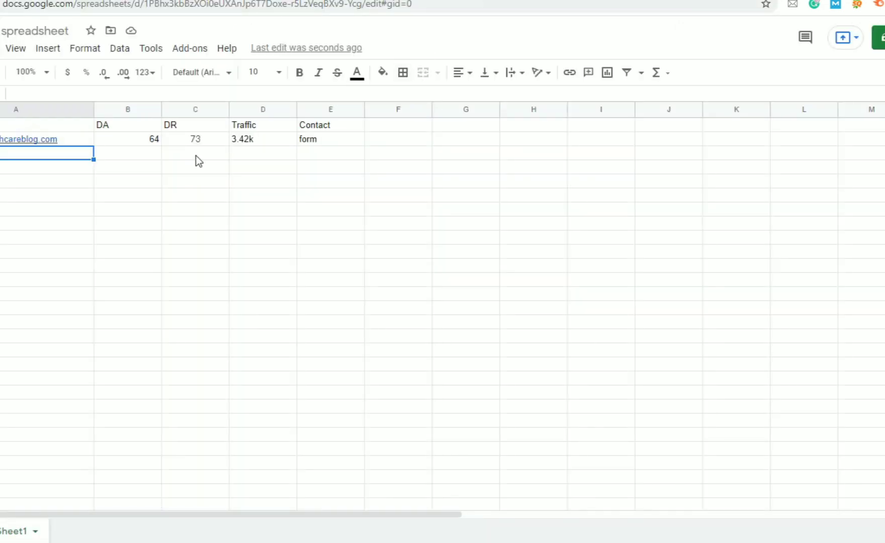
key("ctrl+v")
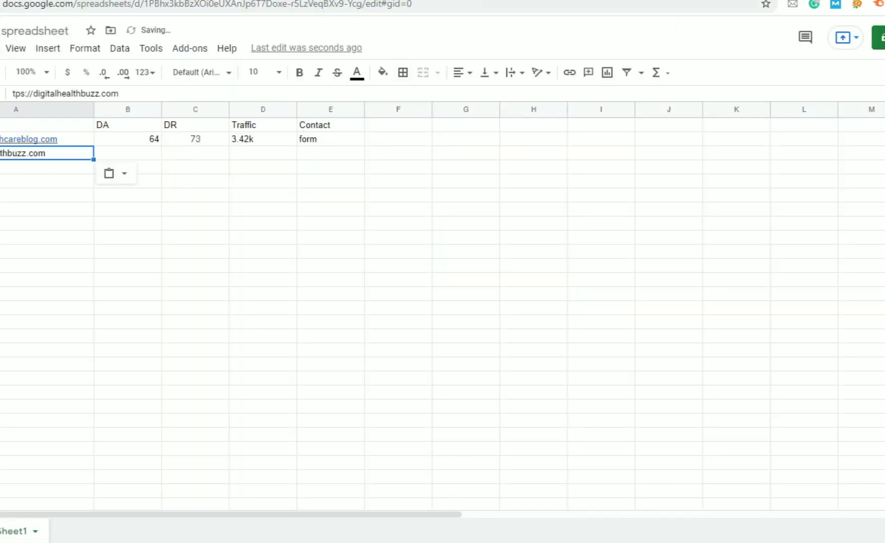
double_click(20, 153)
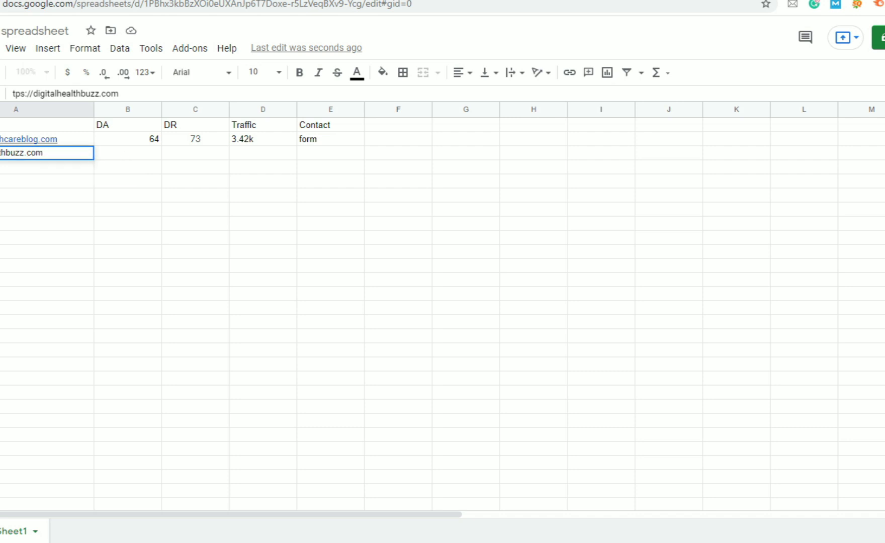
type("ht")
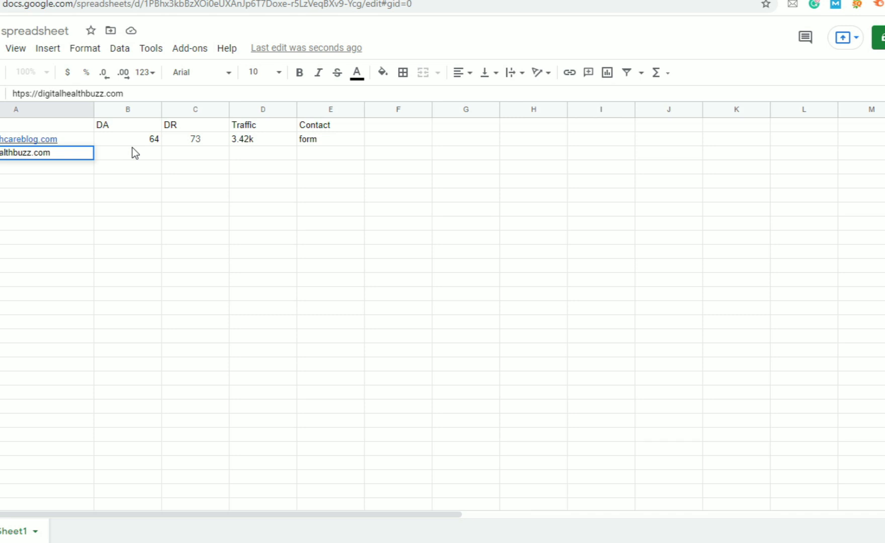
left_click(180, 159)
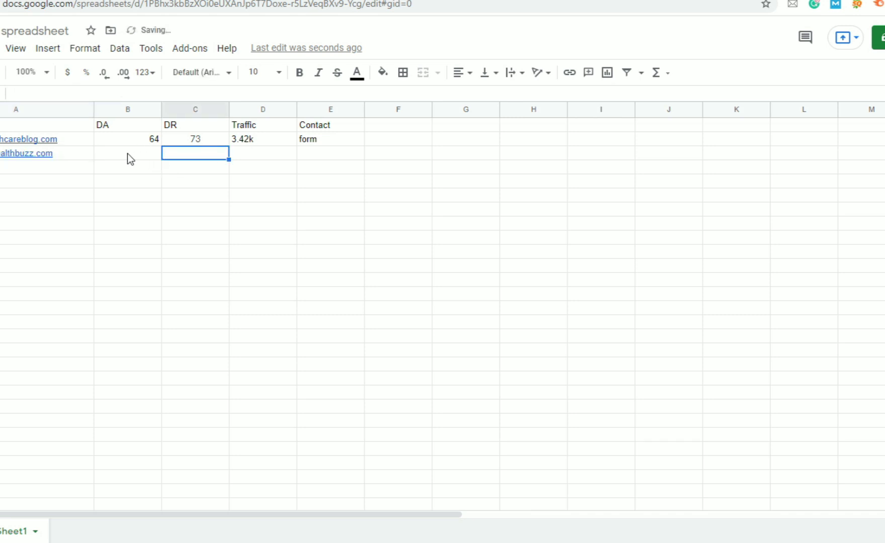
Record the DA 27 for Digital Health Buzz in cell B3
left_click(137, 157)
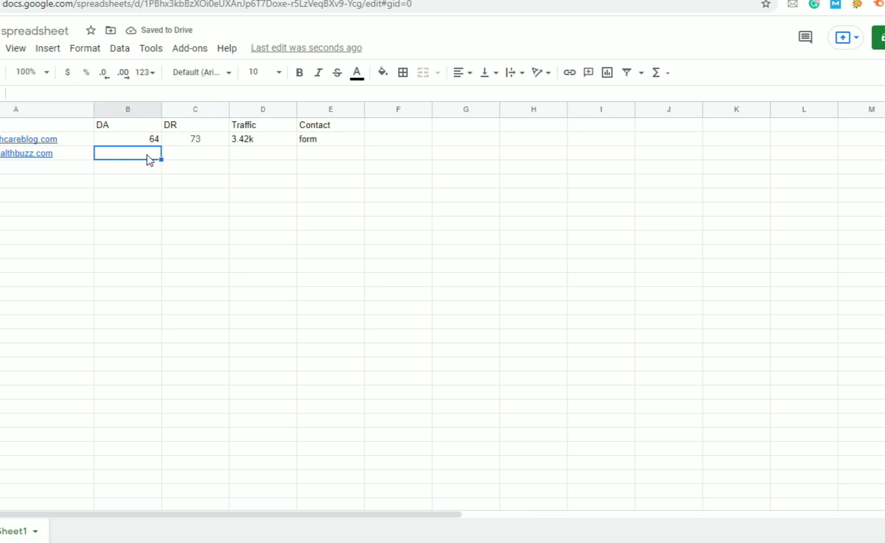
type("27")
left_click(191, 156)
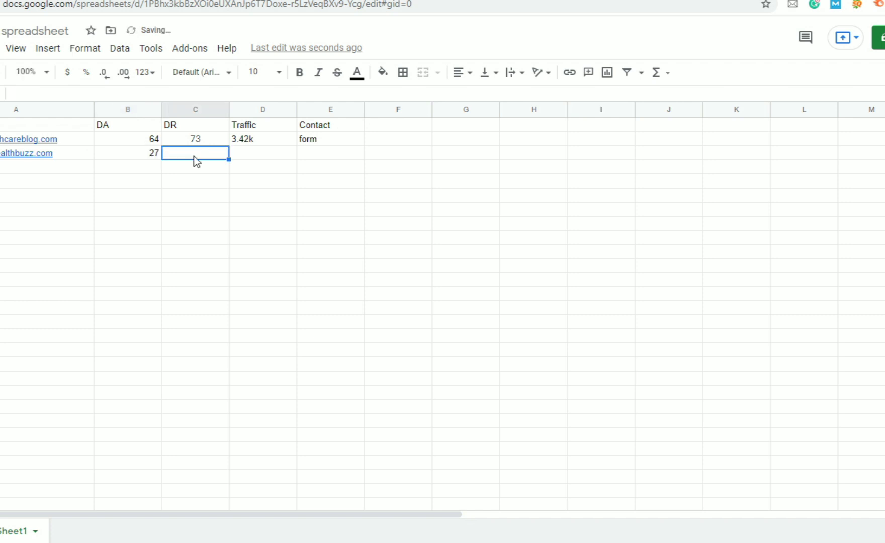
left_click(79, 155)
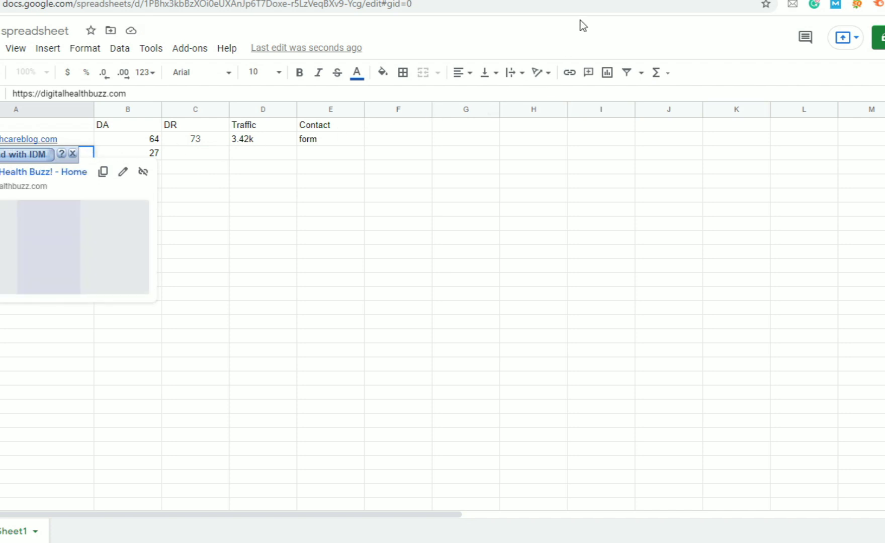
left_click(698, 1)
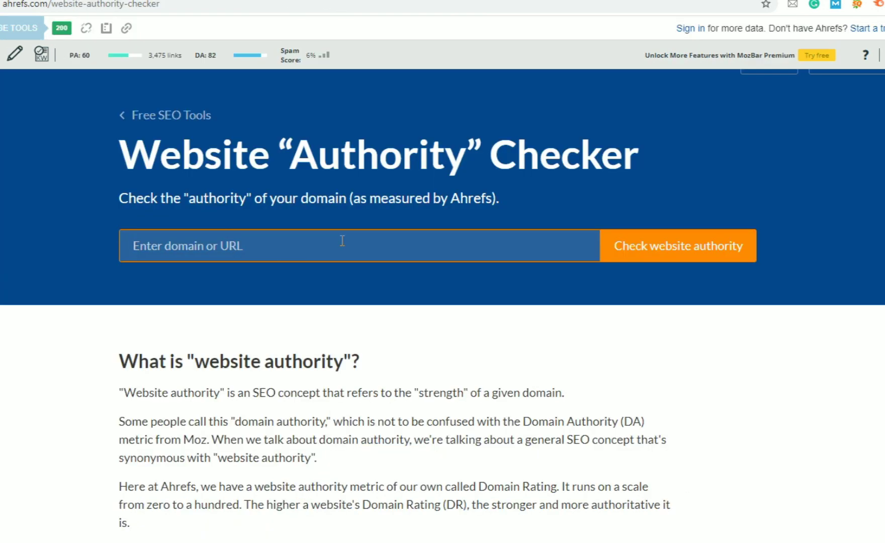
type("https://digitalhealthbuzz.com")
key("Return")
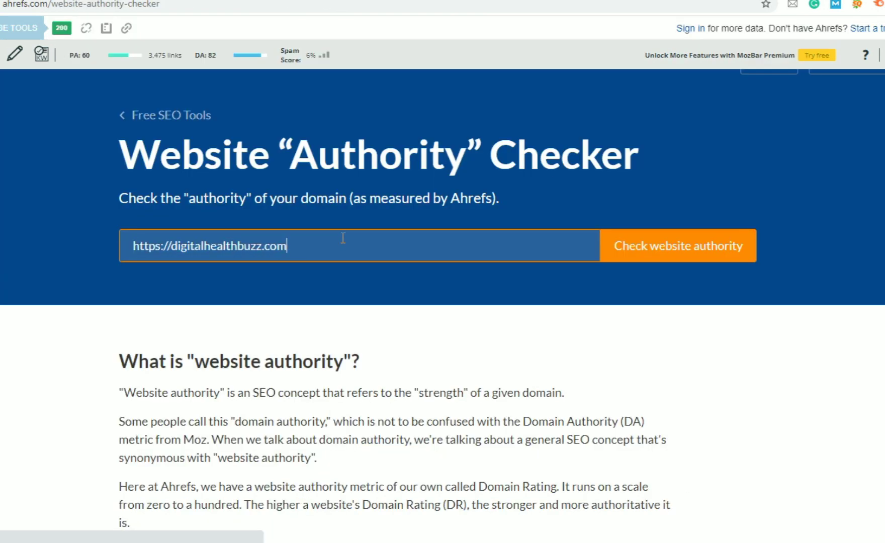
left_click(575, 208)
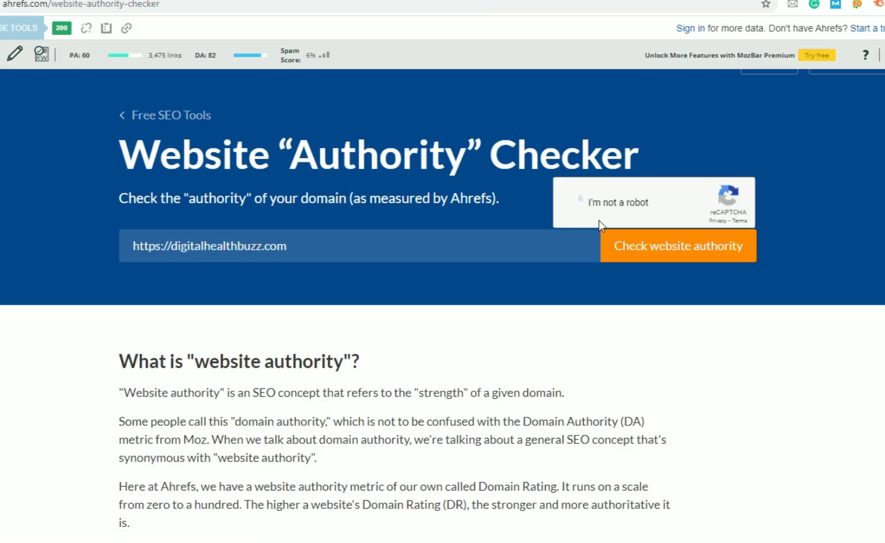
left_click(625, 233)
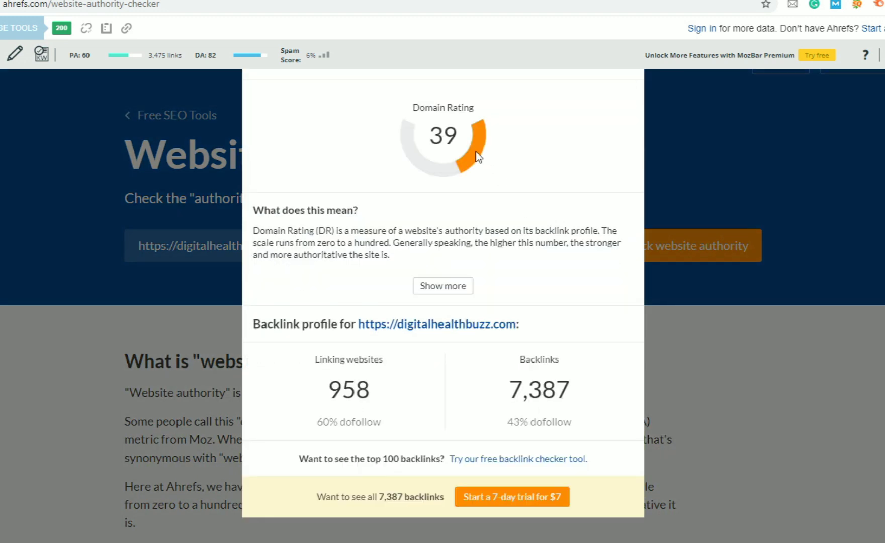
Record the Ahrefs Domain Rating 39 for Digital Health Buzz in the DR cell C3 of the spreadsheet
double_click(446, 136)
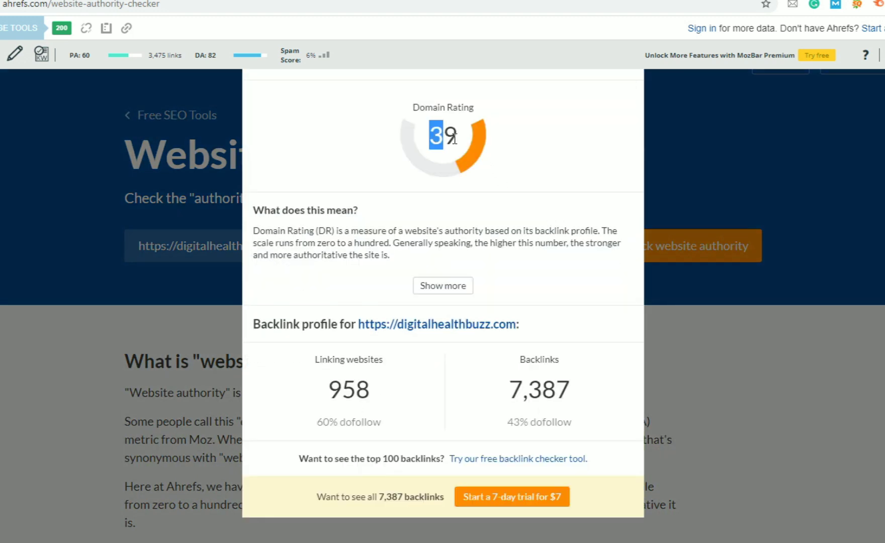
left_click(452, 137)
left_click_drag(443, 138, 458, 138)
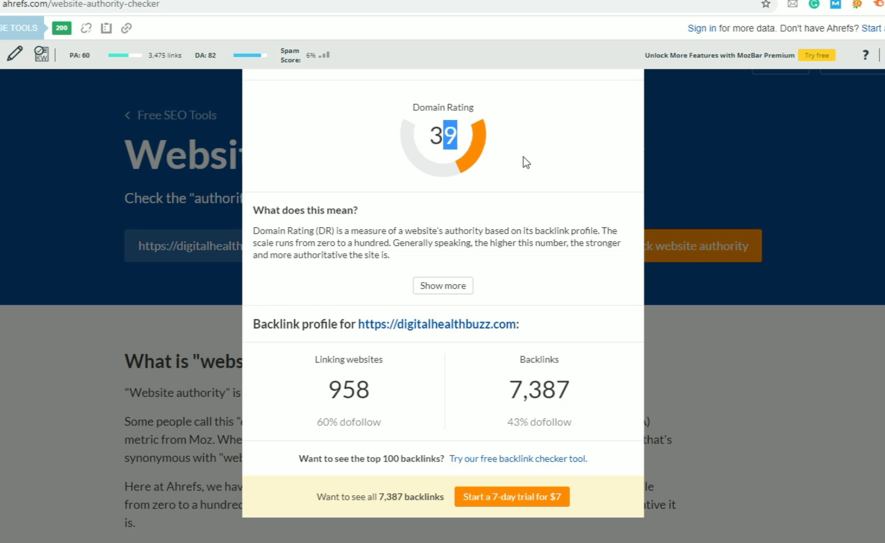
left_click(453, 0)
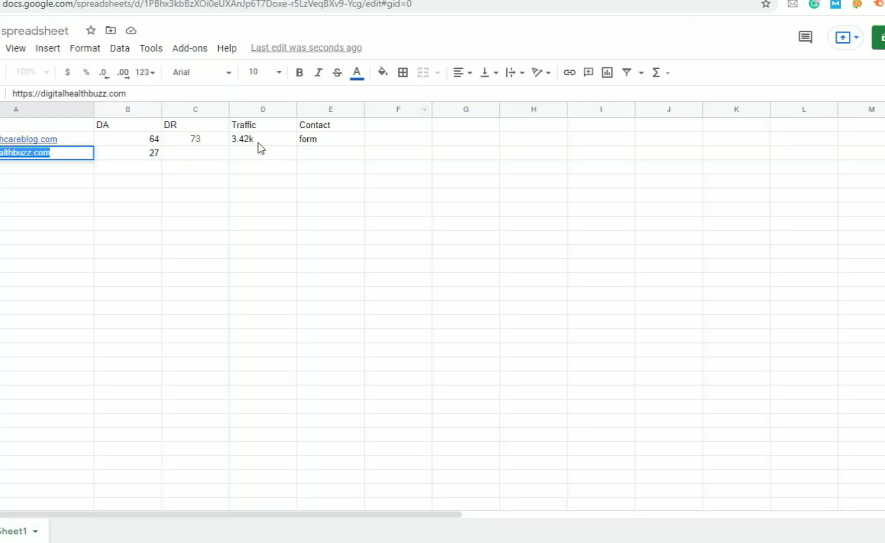
left_click(207, 150)
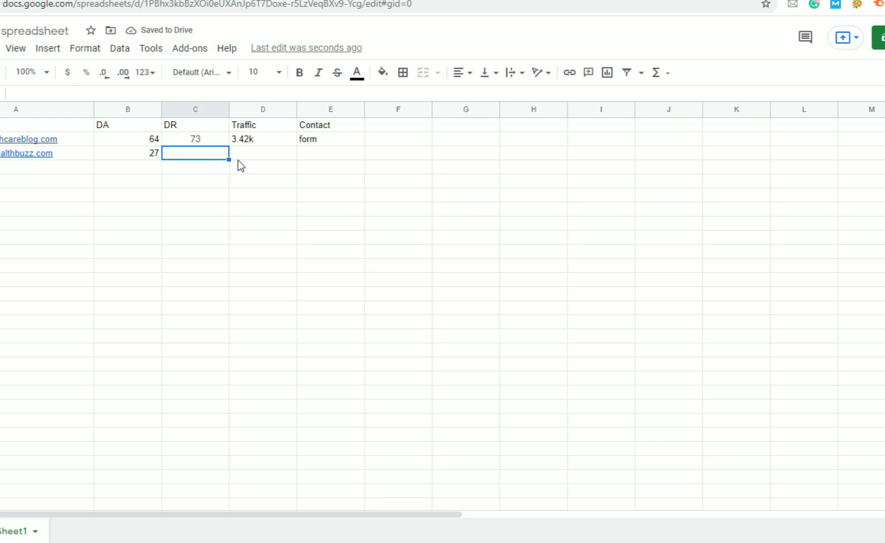
type("3")
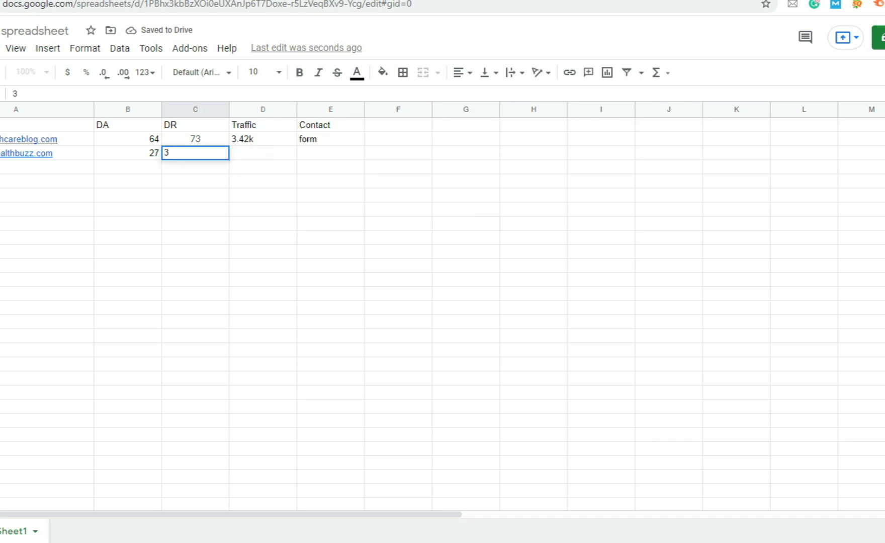
key("ctrl+Tab")
key("ctrl+Tab")
type("9")
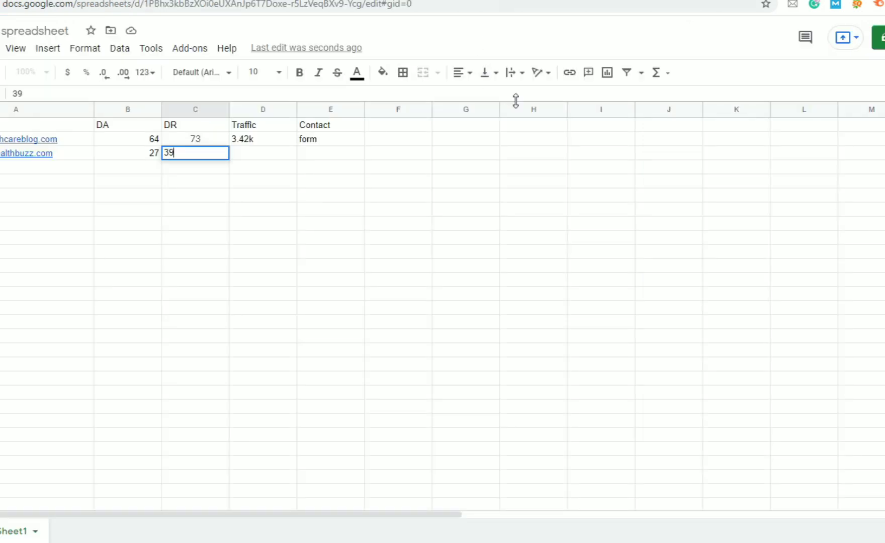
key("Tab")
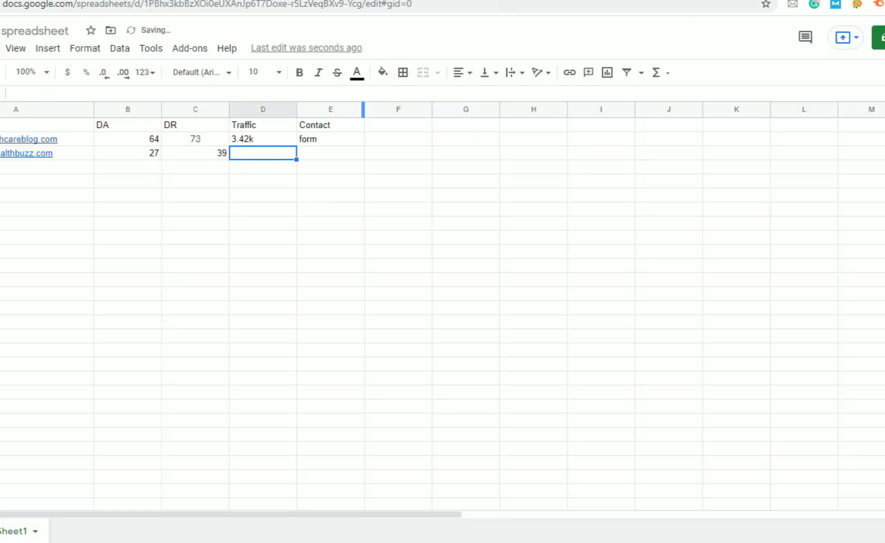
Look up the SEMrush SE Traffic with SEOquake on The Health Care Blog's contact page and record 3.41k in cell D3
key("ctrl+Tab")
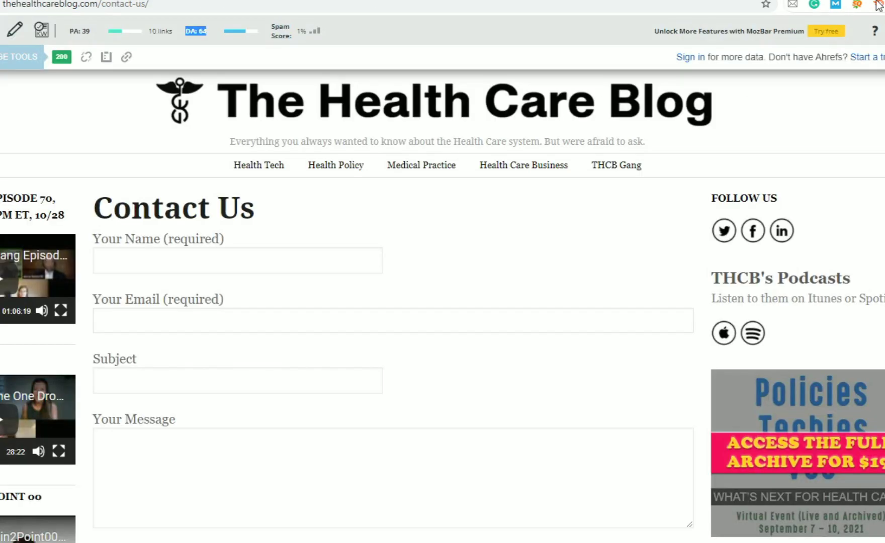
left_click(857, 5)
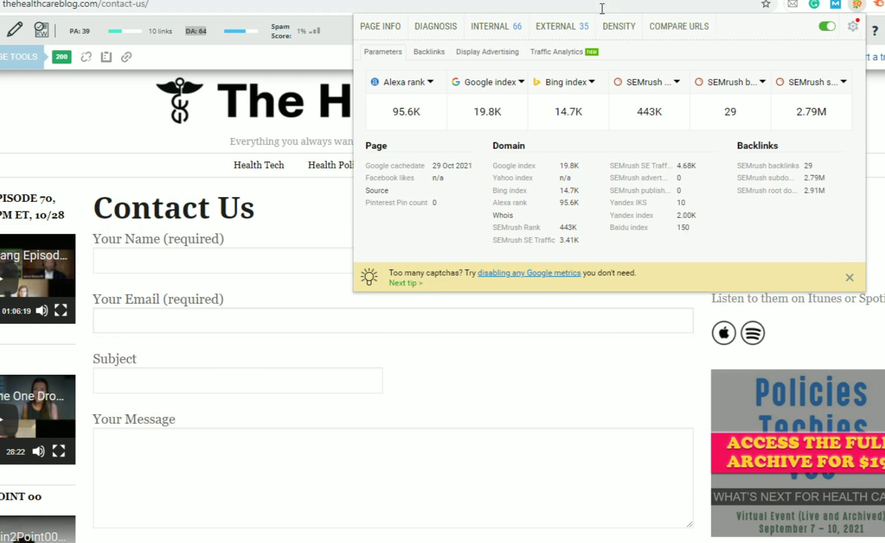
left_click(508, 1)
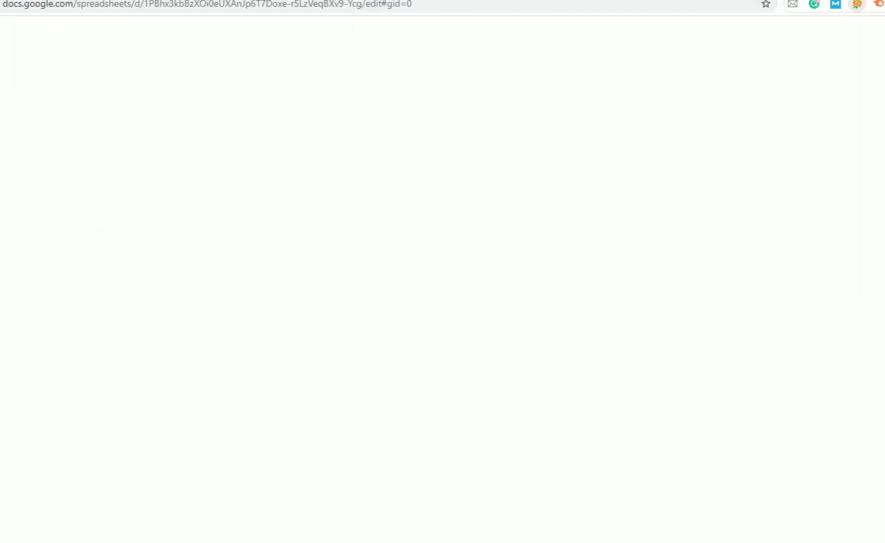
type("3")
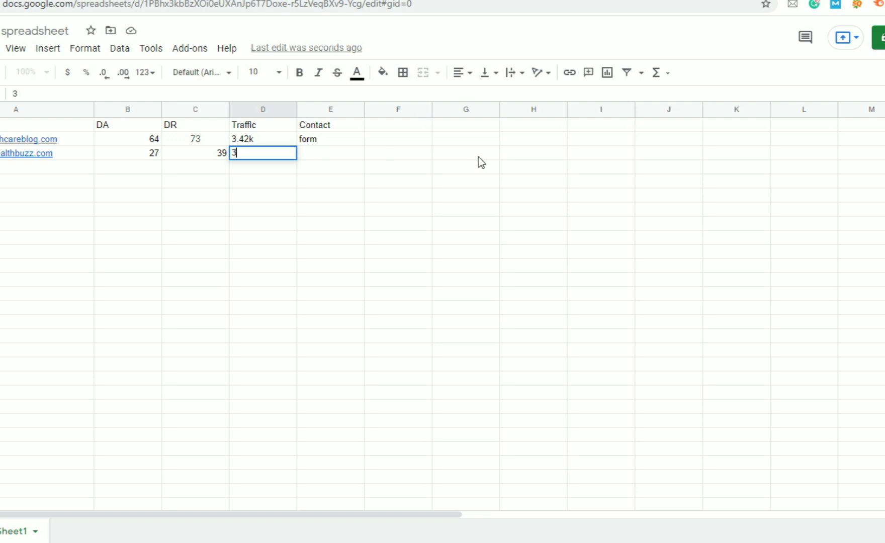
type(".41k")
left_click(328, 152)
key("ctrl+Tab")
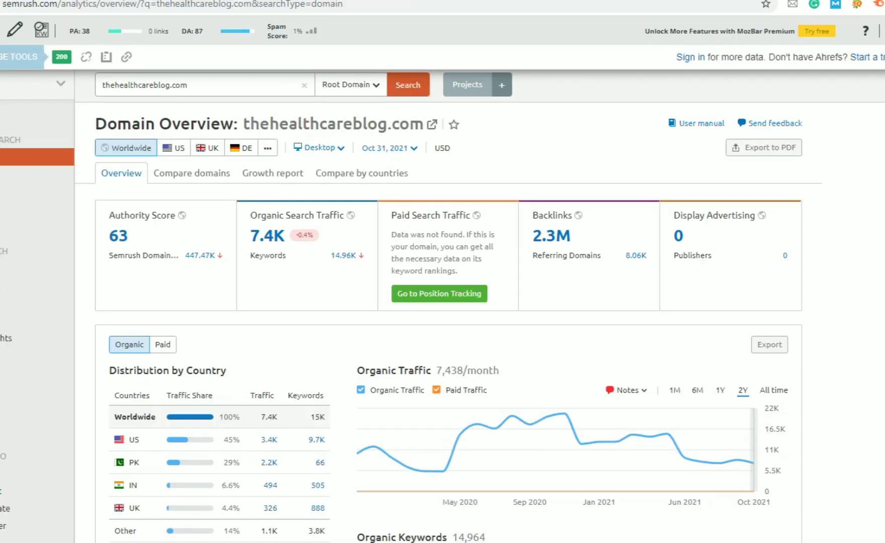
Copy the editor's email address from Digital Health Buzz's Write for Us page into the Contact cell E3 of the spreadsheet
key("ctrl+Tab")
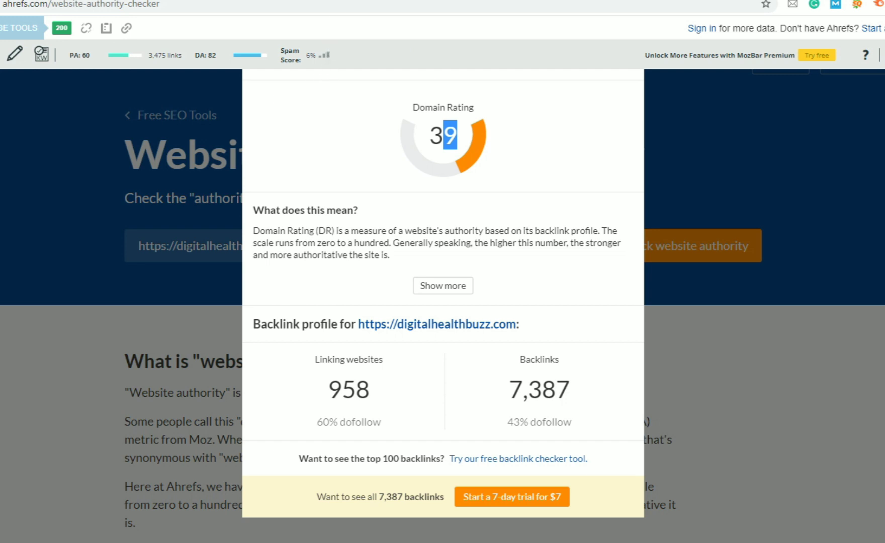
key("ctrl+Tab")
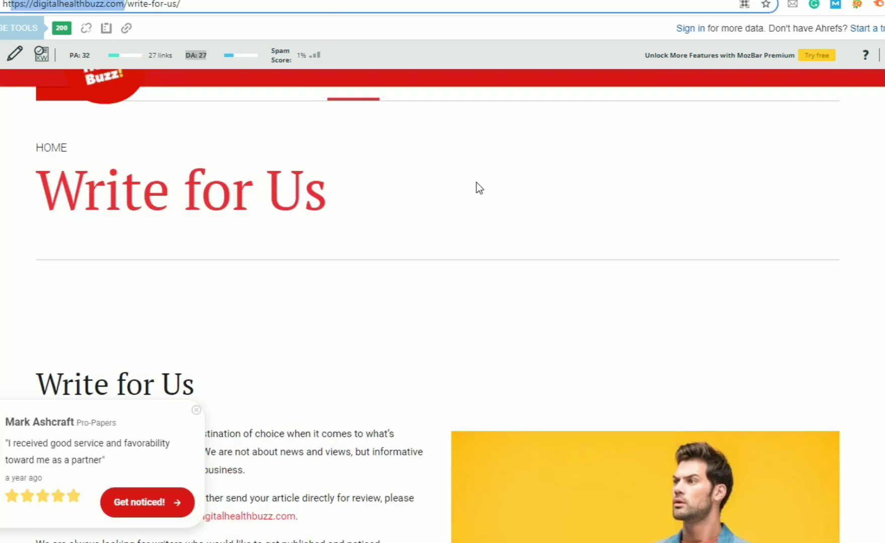
scroll(479, 187, "down", 4)
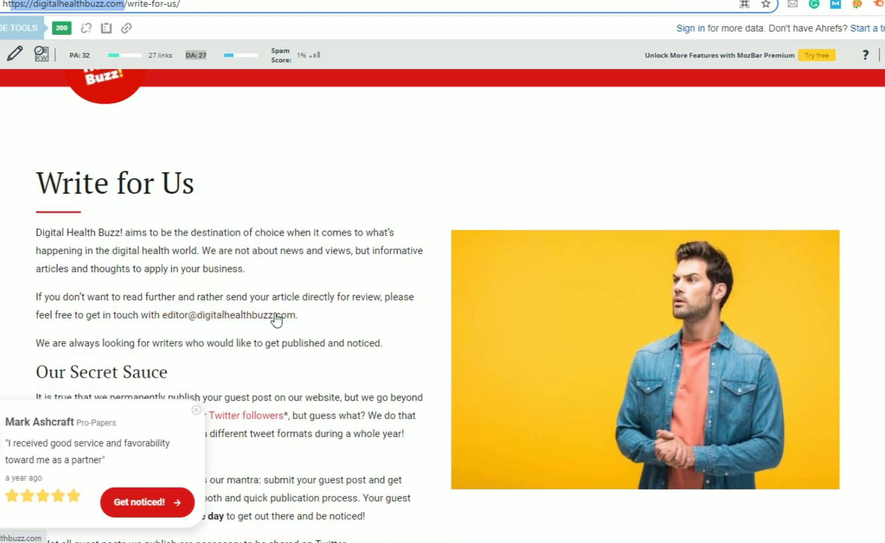
right_click(291, 317)
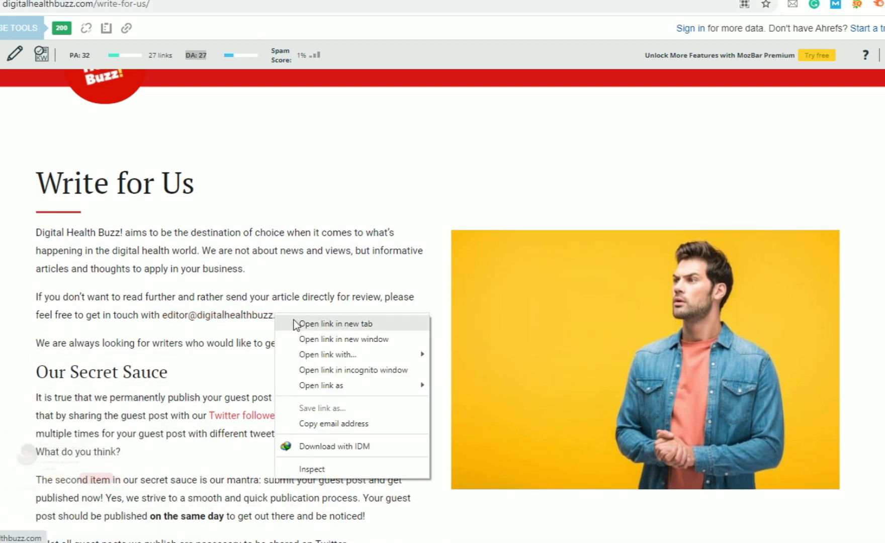
left_click(349, 423)
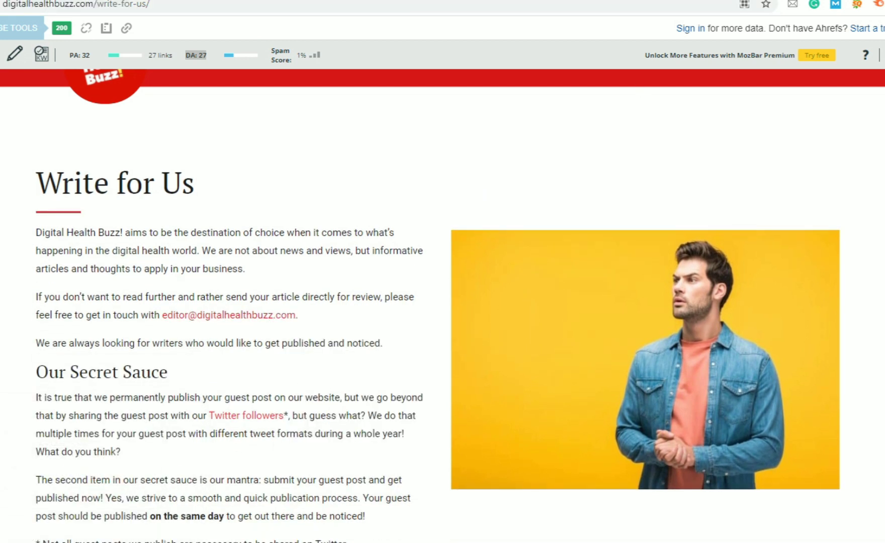
left_click(428, 0)
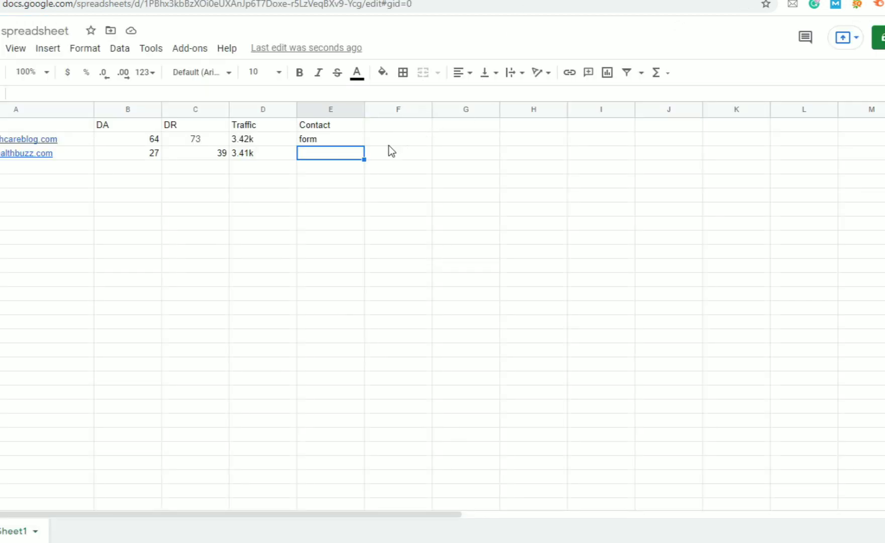
key("ctrl+v")
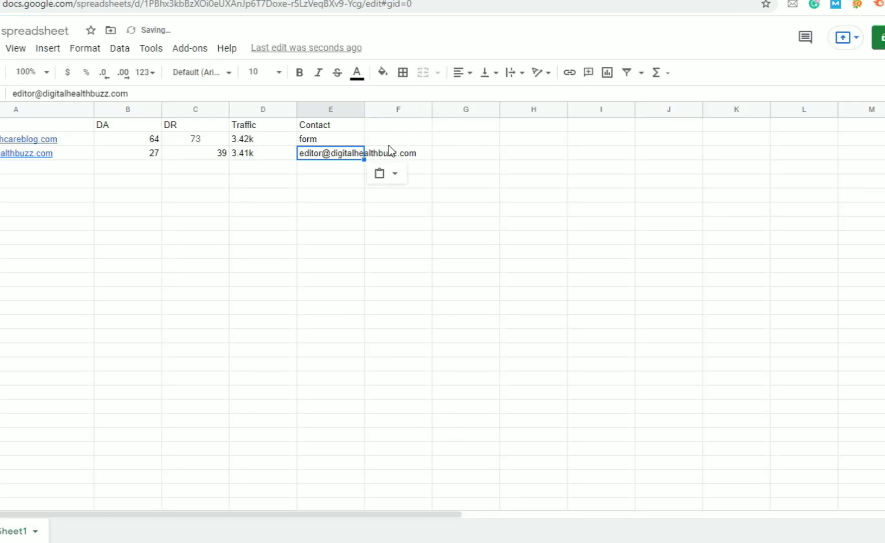
Try to widen the Contact column E so the pasted email address fits
left_click_drag(402, 124, 453, 126)
left_click(436, 152)
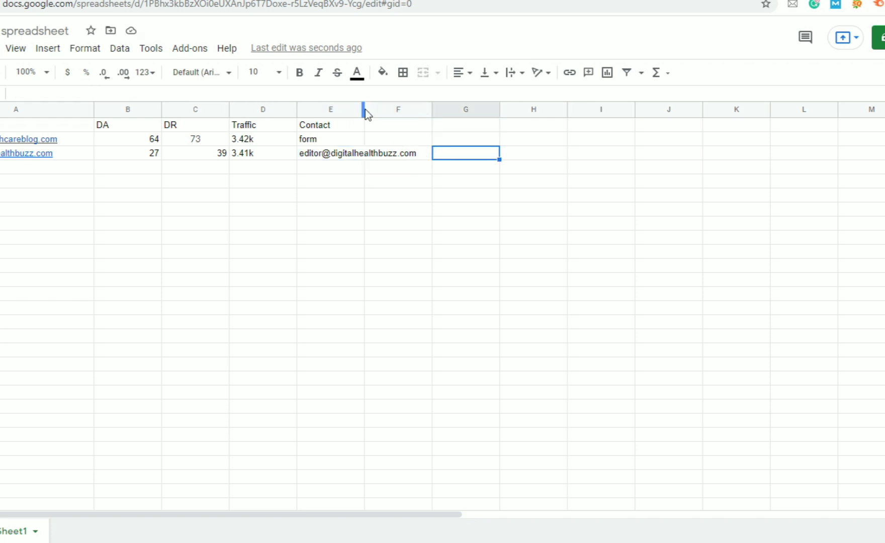
left_click(402, 114)
left_click_drag(402, 116, 435, 125)
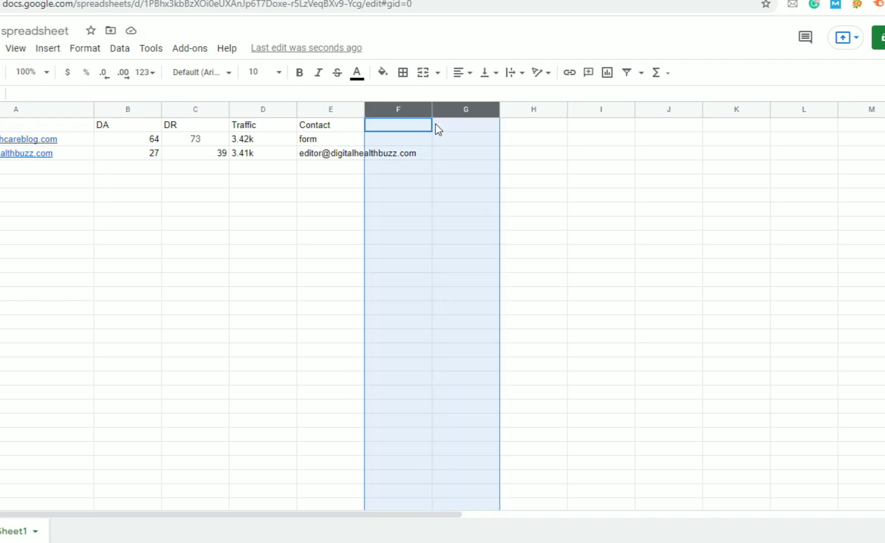
double_click(509, 166)
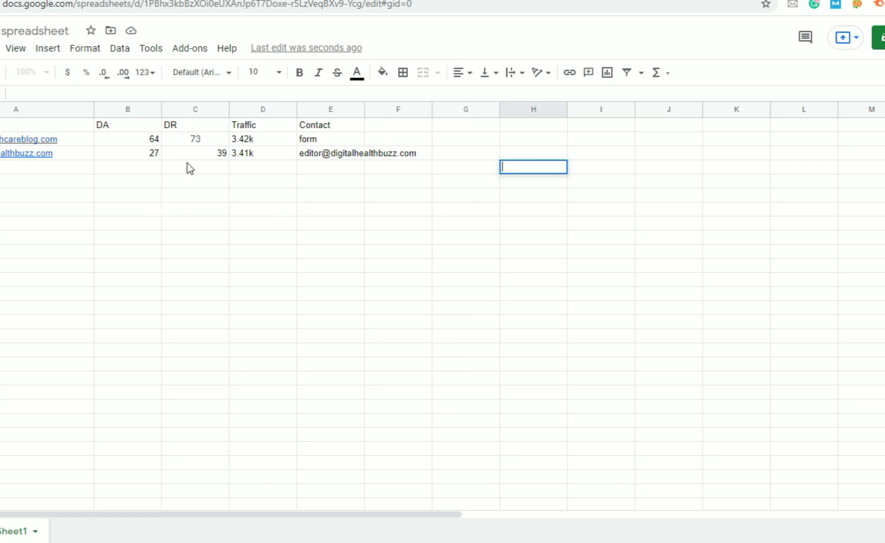
Return to the Google results for the health guest post query and run the suggested search "write for us + health 2021"
left_click(327, 1)
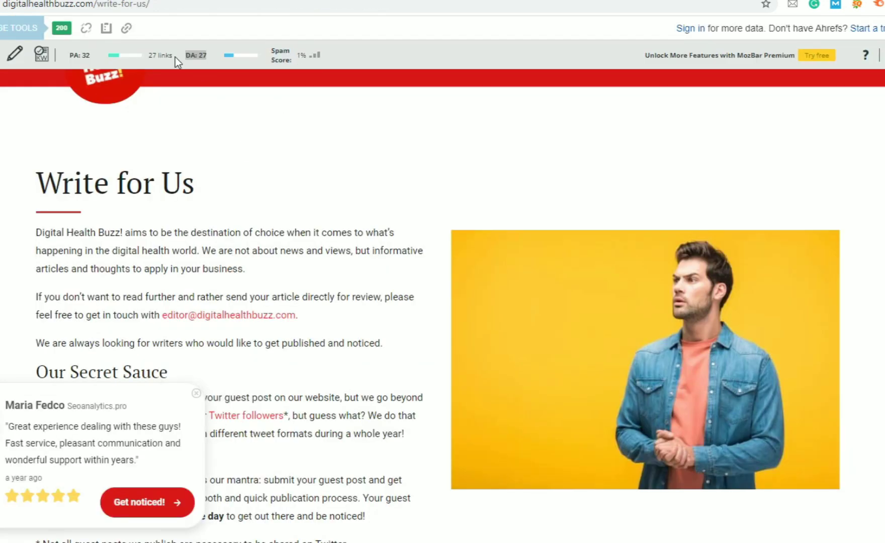
left_click(146, 1)
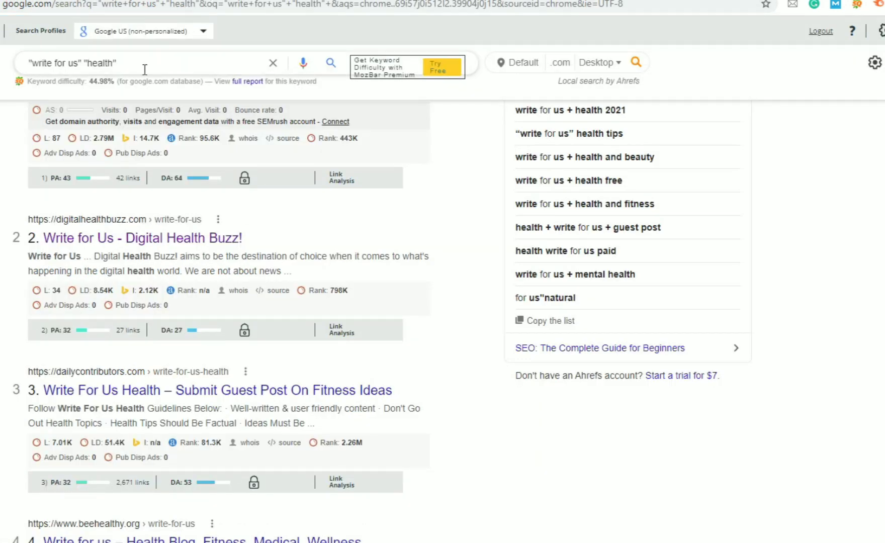
left_click_drag(113, 63, 86, 63)
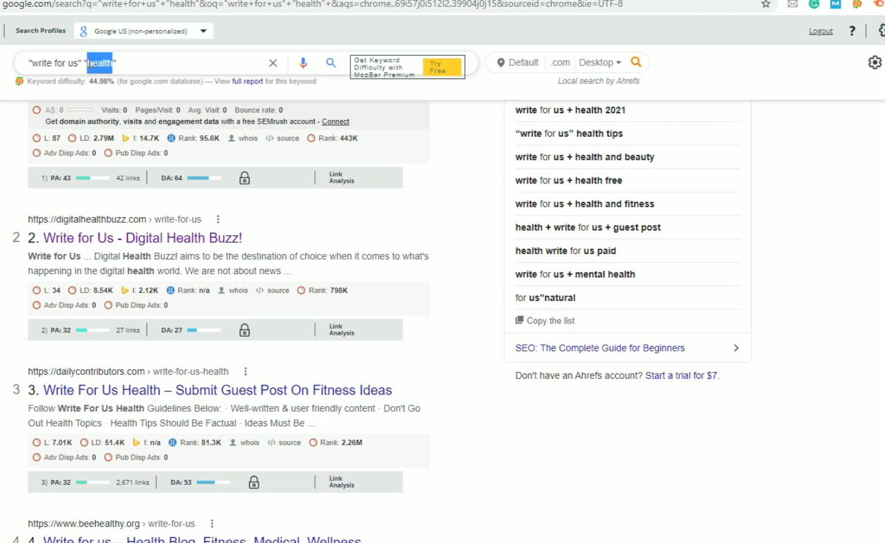
left_click(166, 61)
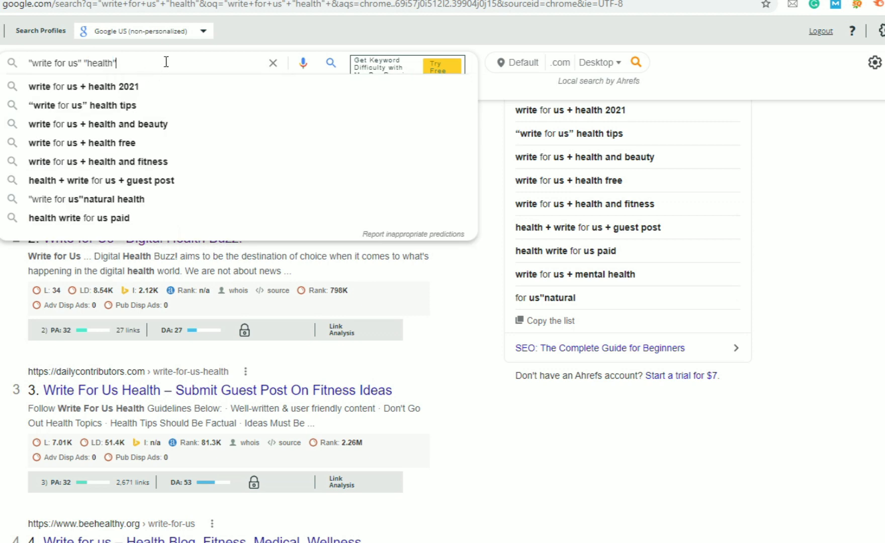
left_click(153, 87)
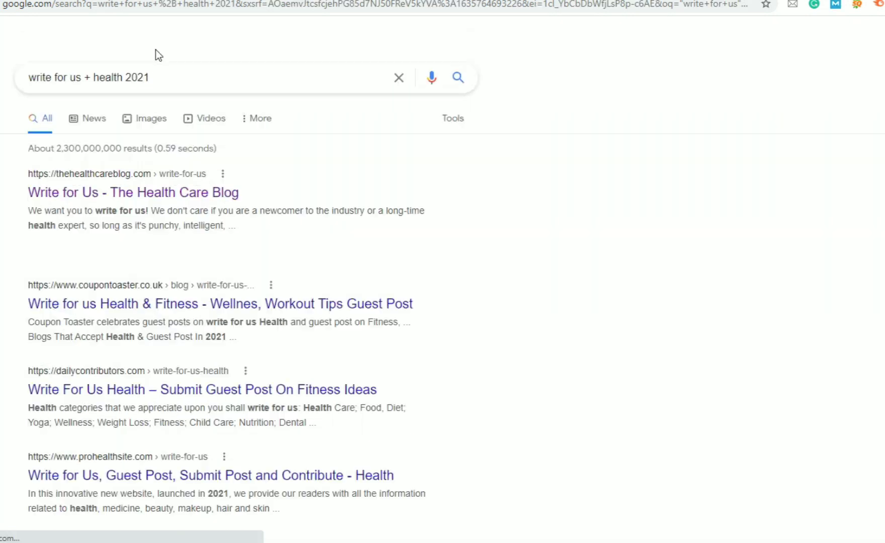
Examine the search results and their DA values down to the related searches, noting the 2021 in the query
left_click(164, 77)
double_click(169, 77)
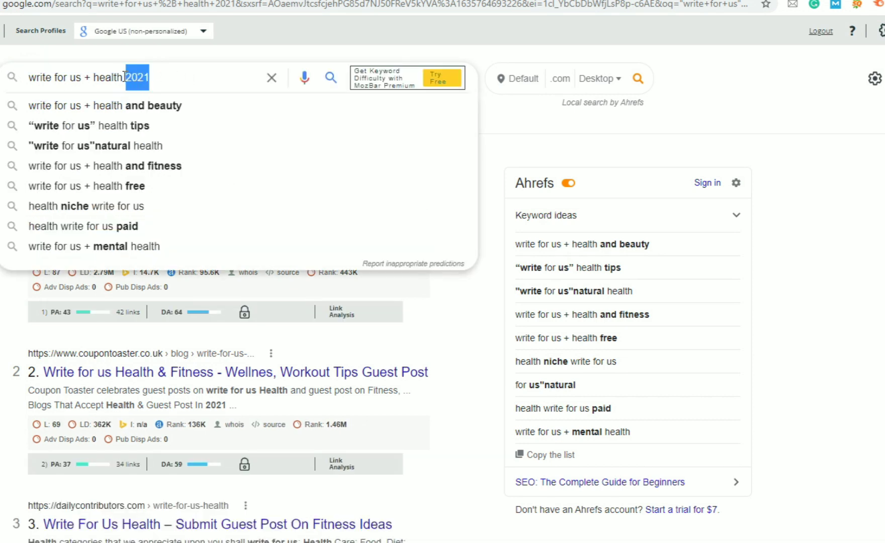
left_click(837, 197)
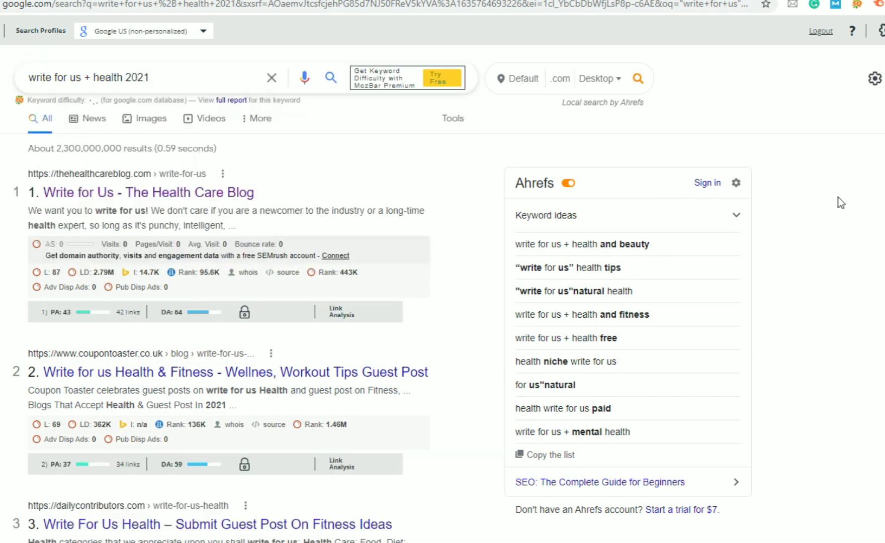
scroll(226, 214, "down", 1)
scroll(232, 213, "down", 7)
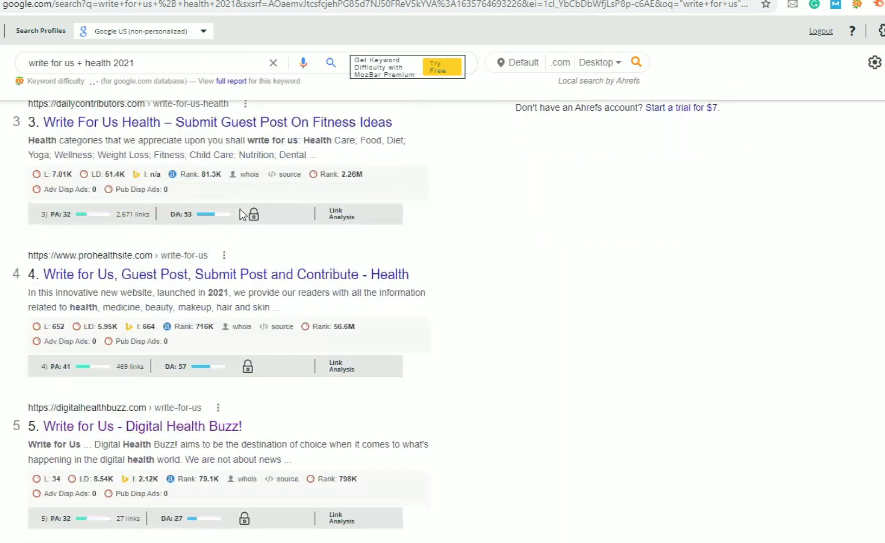
scroll(377, 402, "down", 6)
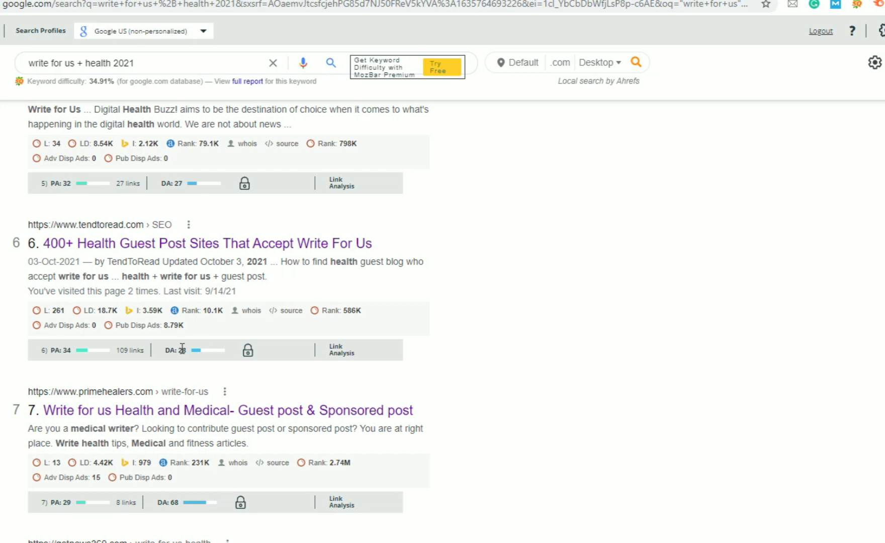
scroll(424, 350, "down", 4)
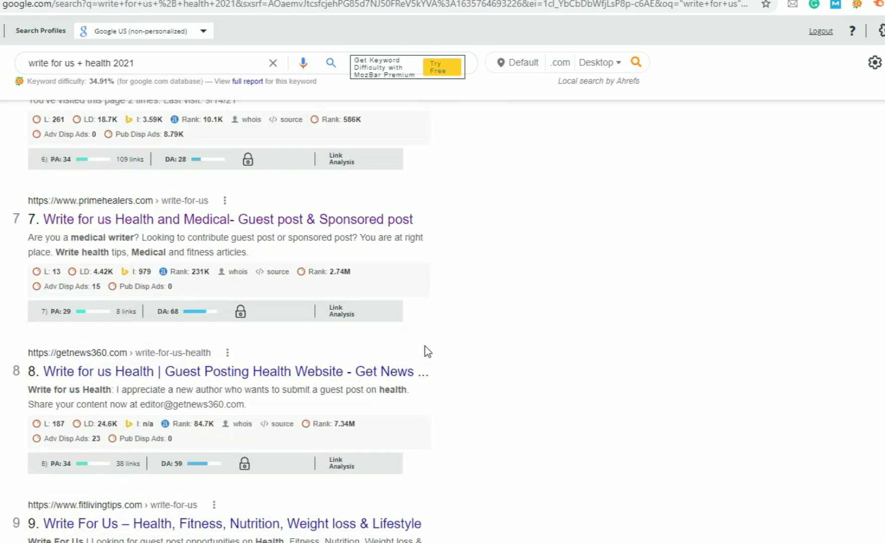
scroll(425, 351, "down", 12)
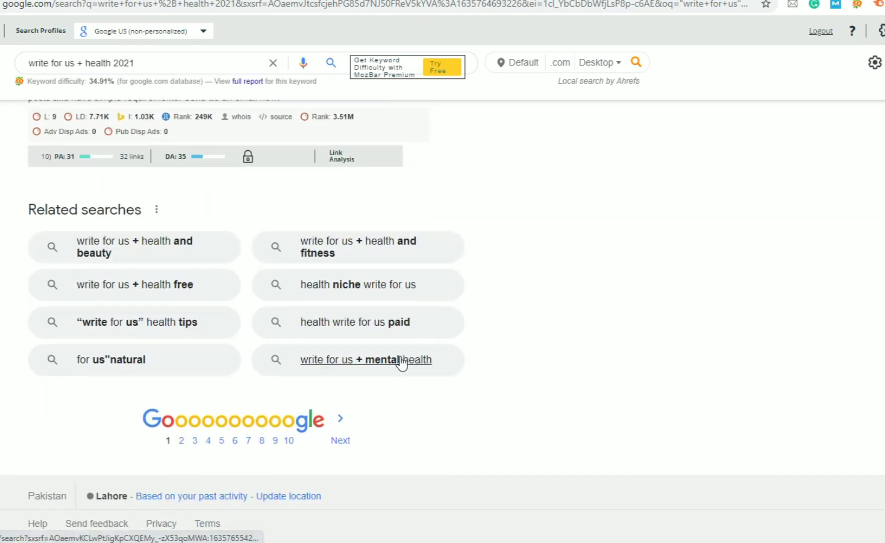
scroll(402, 363, "up", 4)
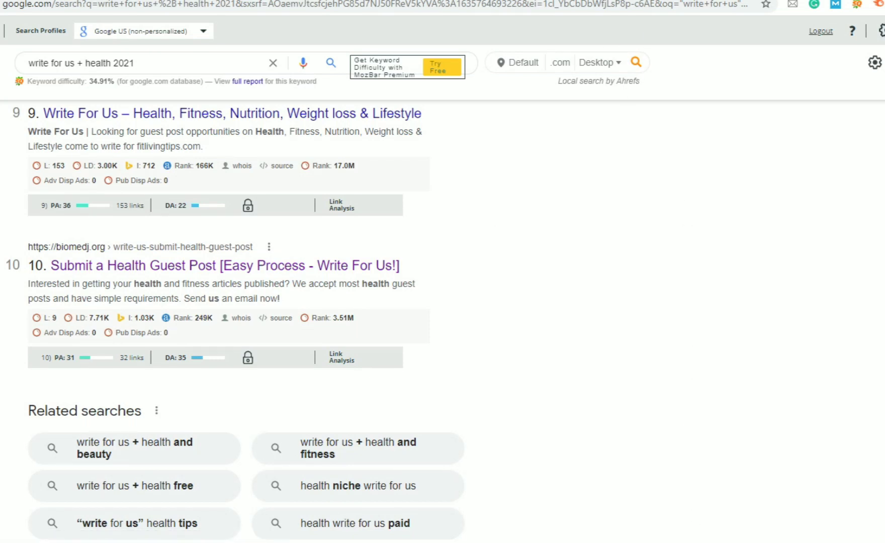
Show the spreadsheet of collected site contact emails and the whiteboard notes on guest post sites
key("alt+Tab")
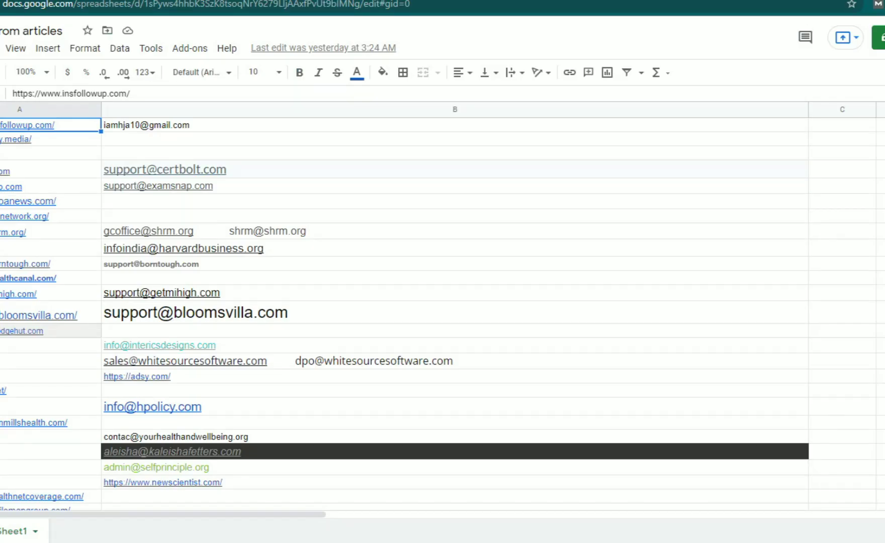
key("alt+Tab")
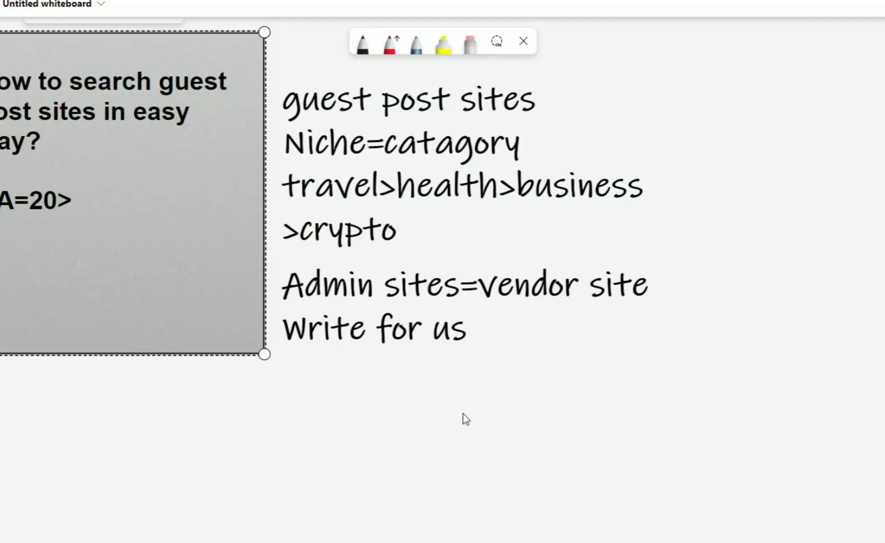
left_click(506, 362)
left_click(503, 415)
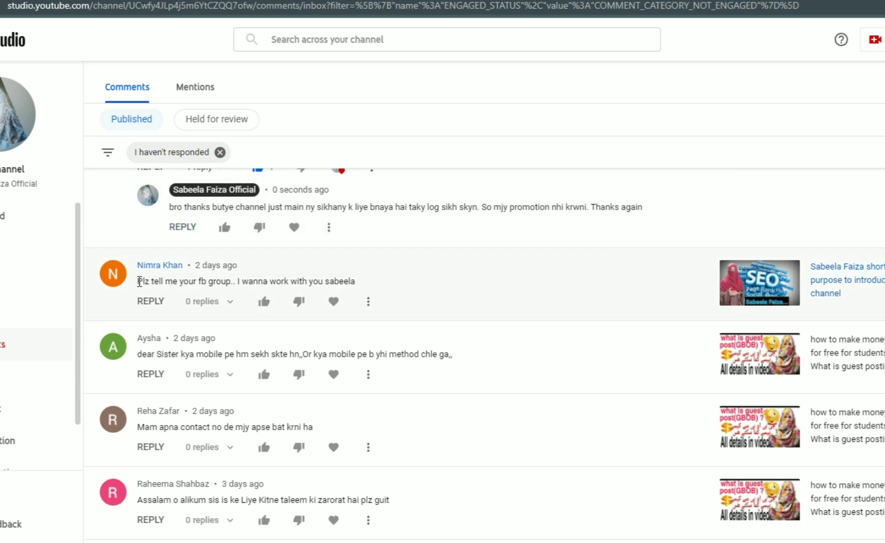
In YouTube Studio, read the unanswered comments asking about the Facebook group and about learning on mobile
left_click_drag(138, 282, 253, 283)
left_click(362, 283)
left_click_drag(141, 355, 440, 350)
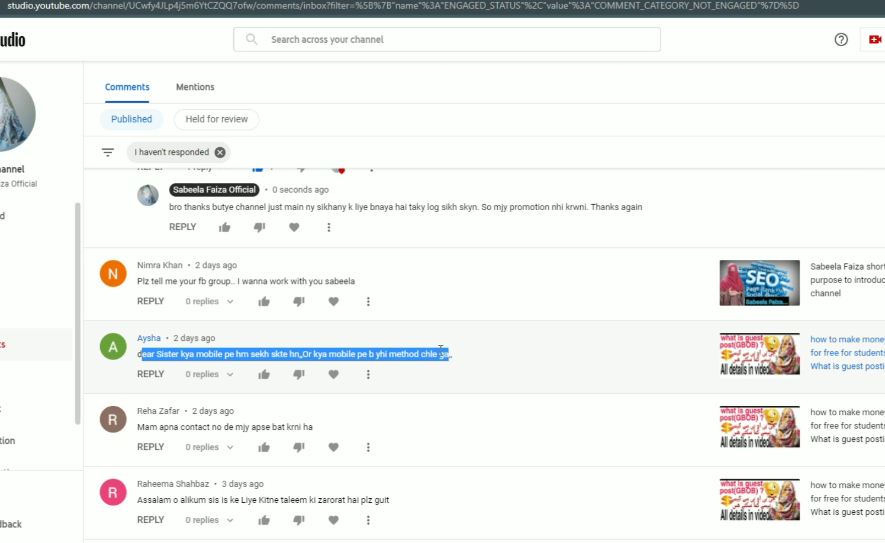
left_click(480, 365)
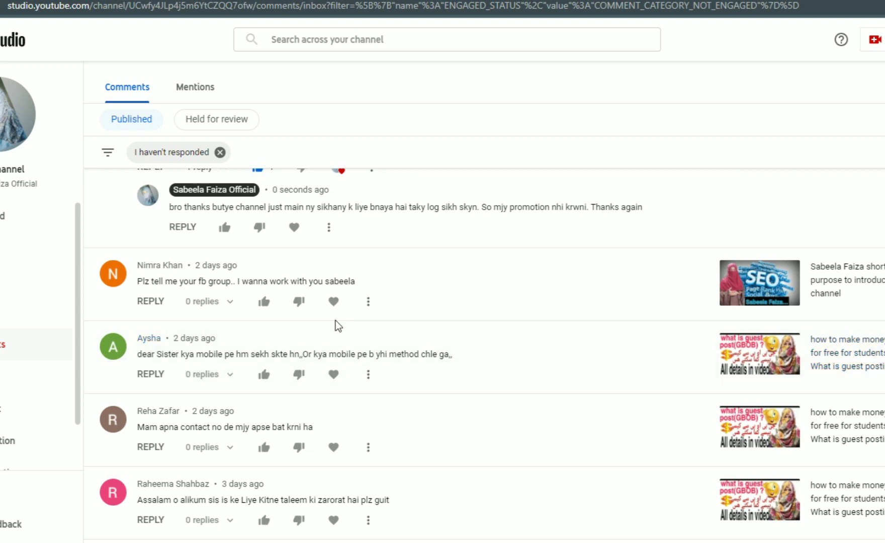
Heart the three unanswered comments about the Facebook group, learning on mobile and the contact number
left_click(334, 301)
left_click(334, 376)
left_click_drag(236, 427, 335, 432)
left_click(334, 447)
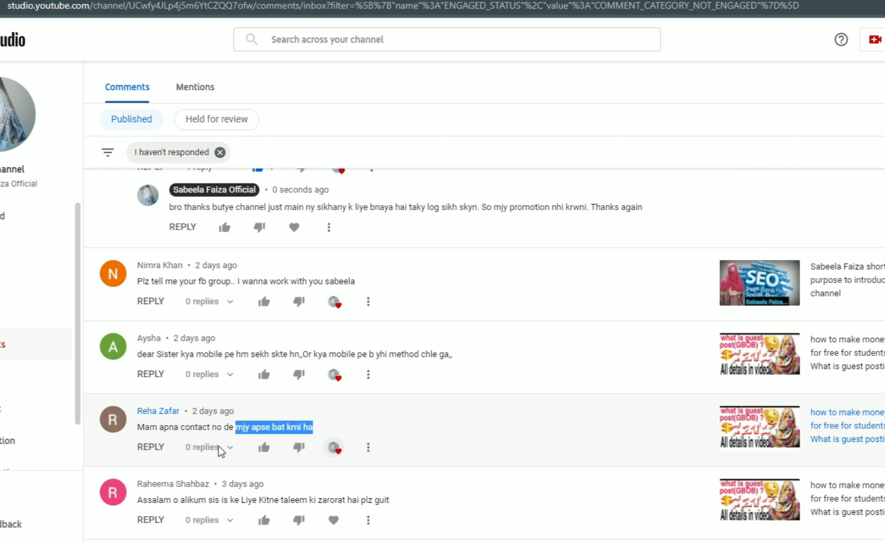
Read the comment asking how much education is required and heart it
left_click(452, 436)
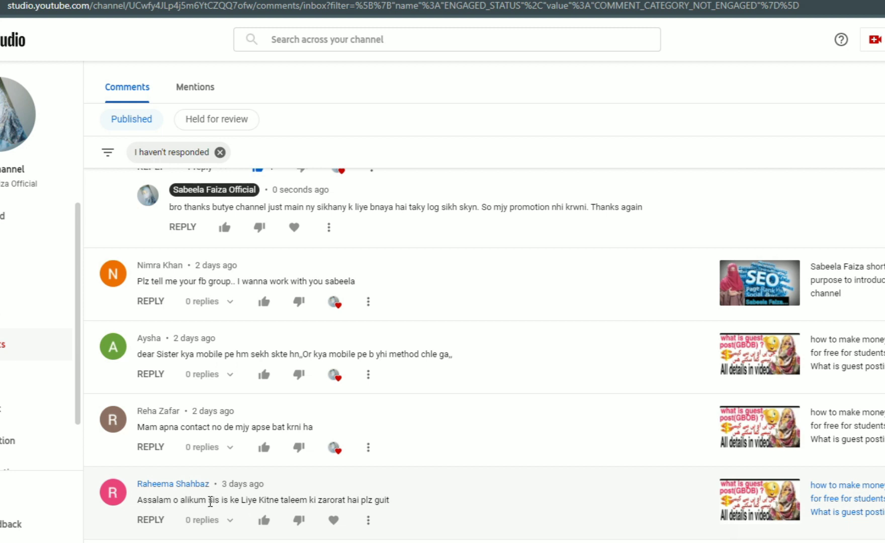
left_click_drag(210, 502, 388, 502)
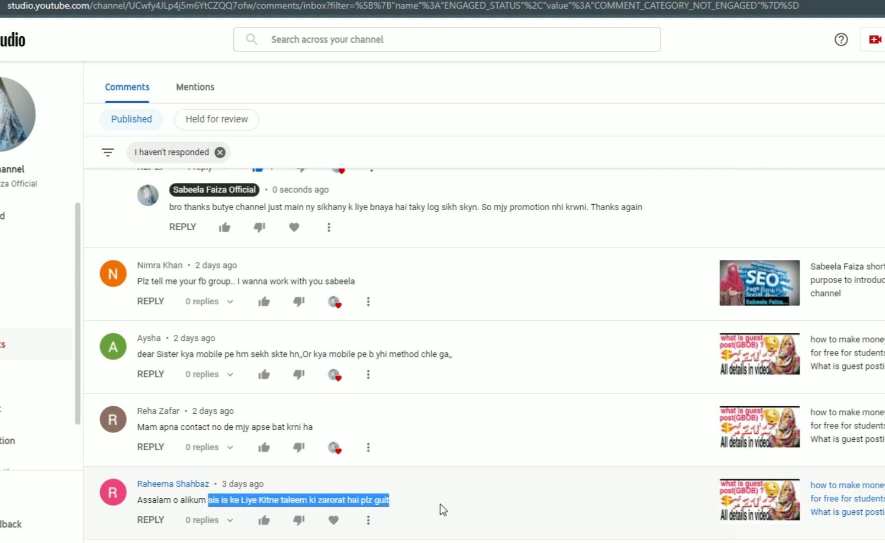
left_click(476, 504)
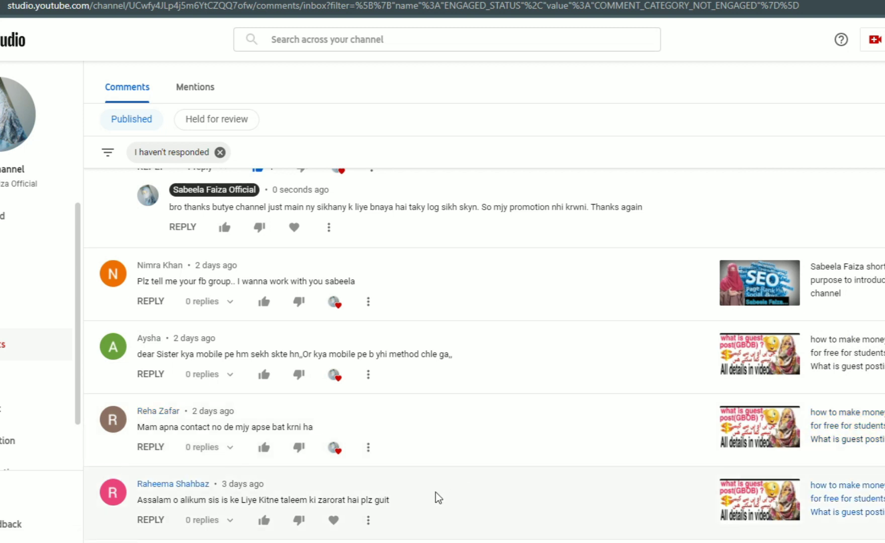
left_click(339, 523)
Like the four hearted comments, from the education question up to the Facebook group question
left_click(264, 520)
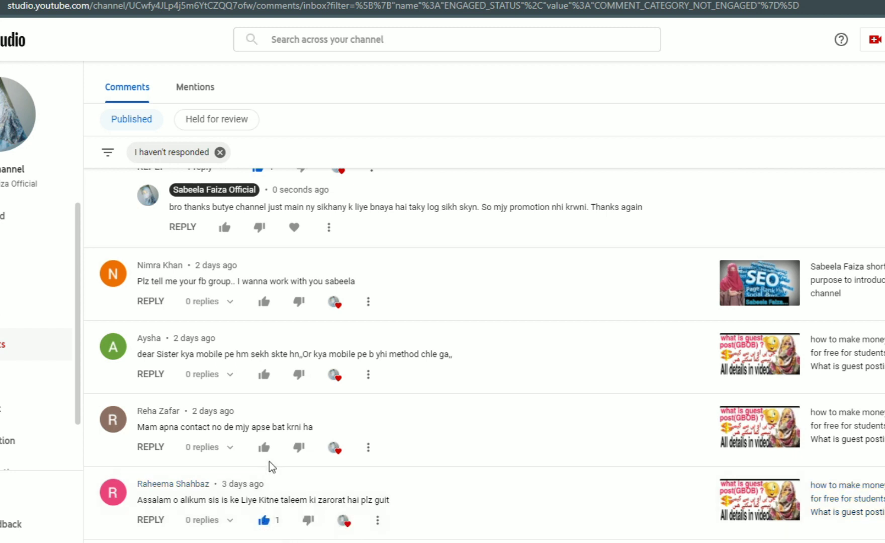
left_click(264, 447)
left_click(264, 374)
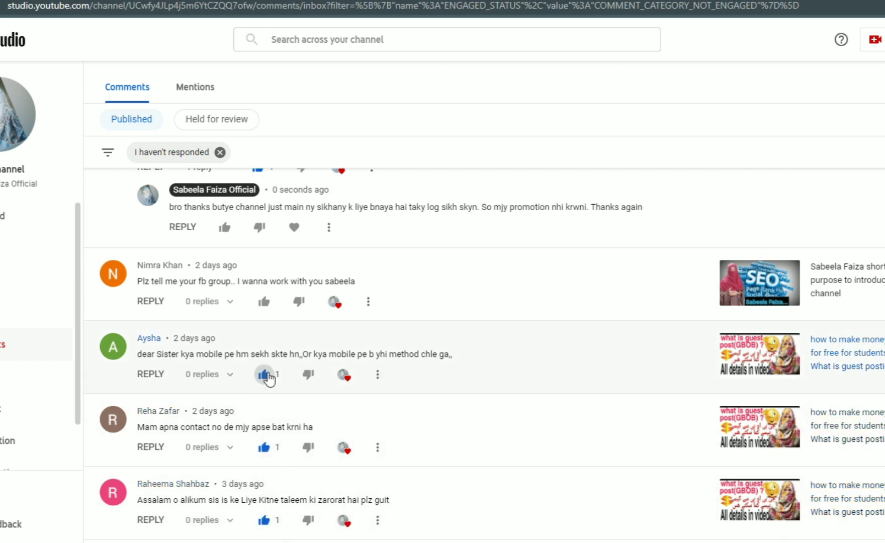
left_click(264, 301)
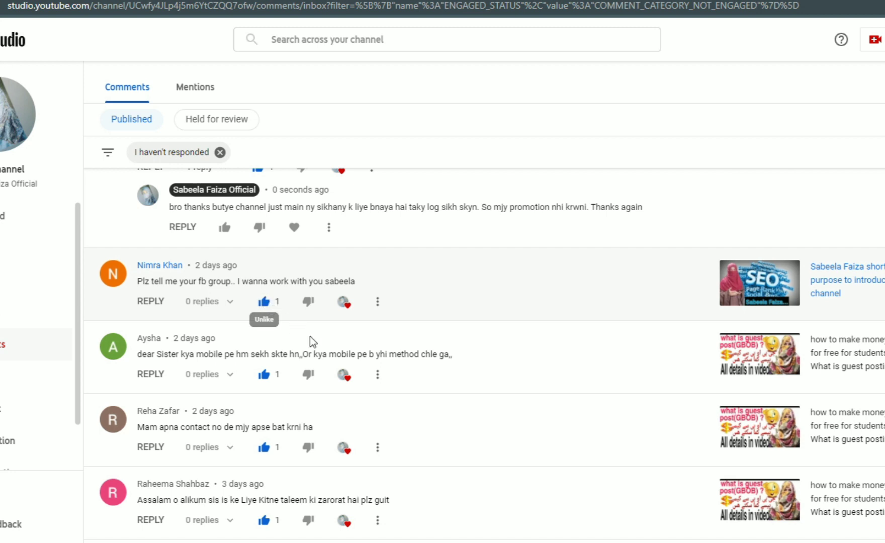